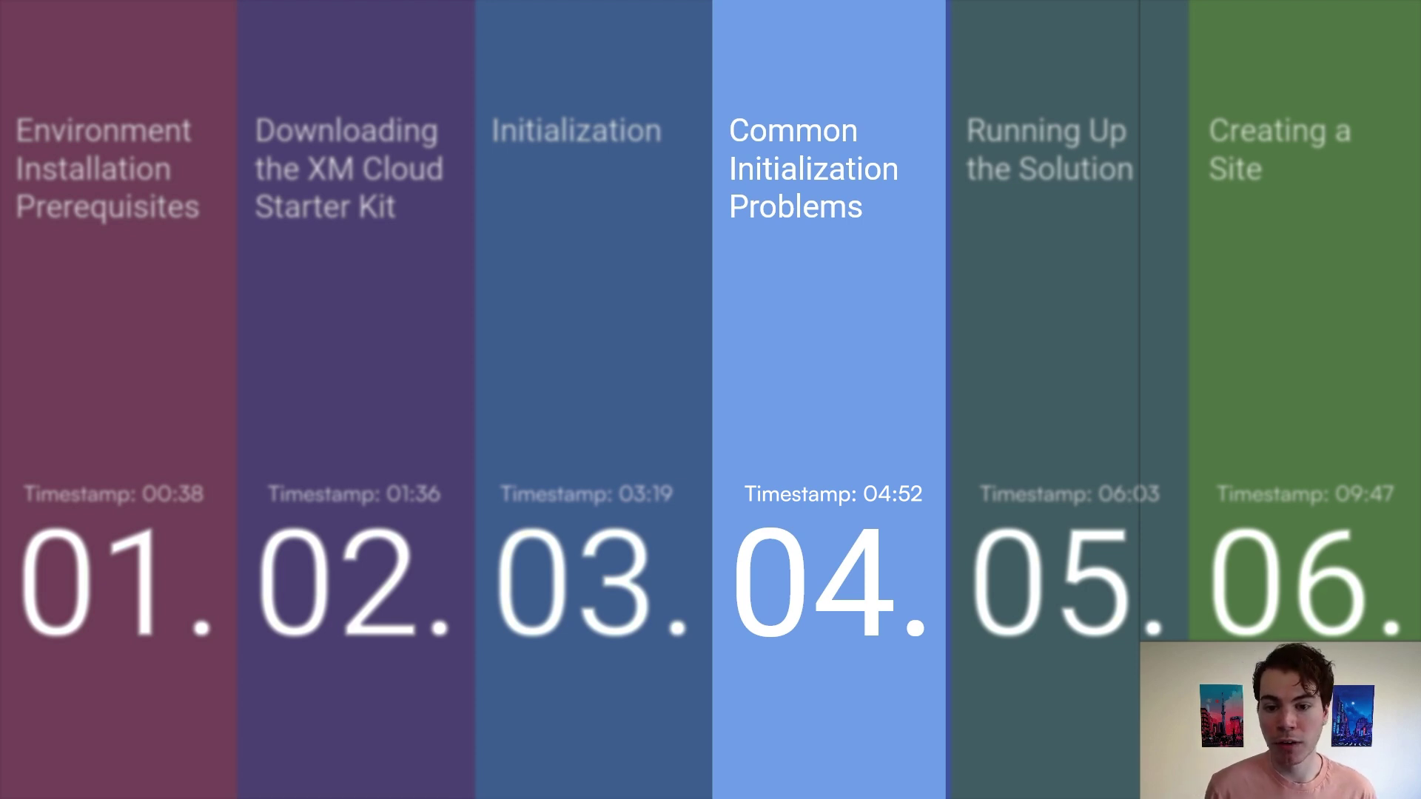
Step: Advance the agenda highlight from section 04 to section 05, Running Up the Solution
{"action": "key", "text": "Right"}
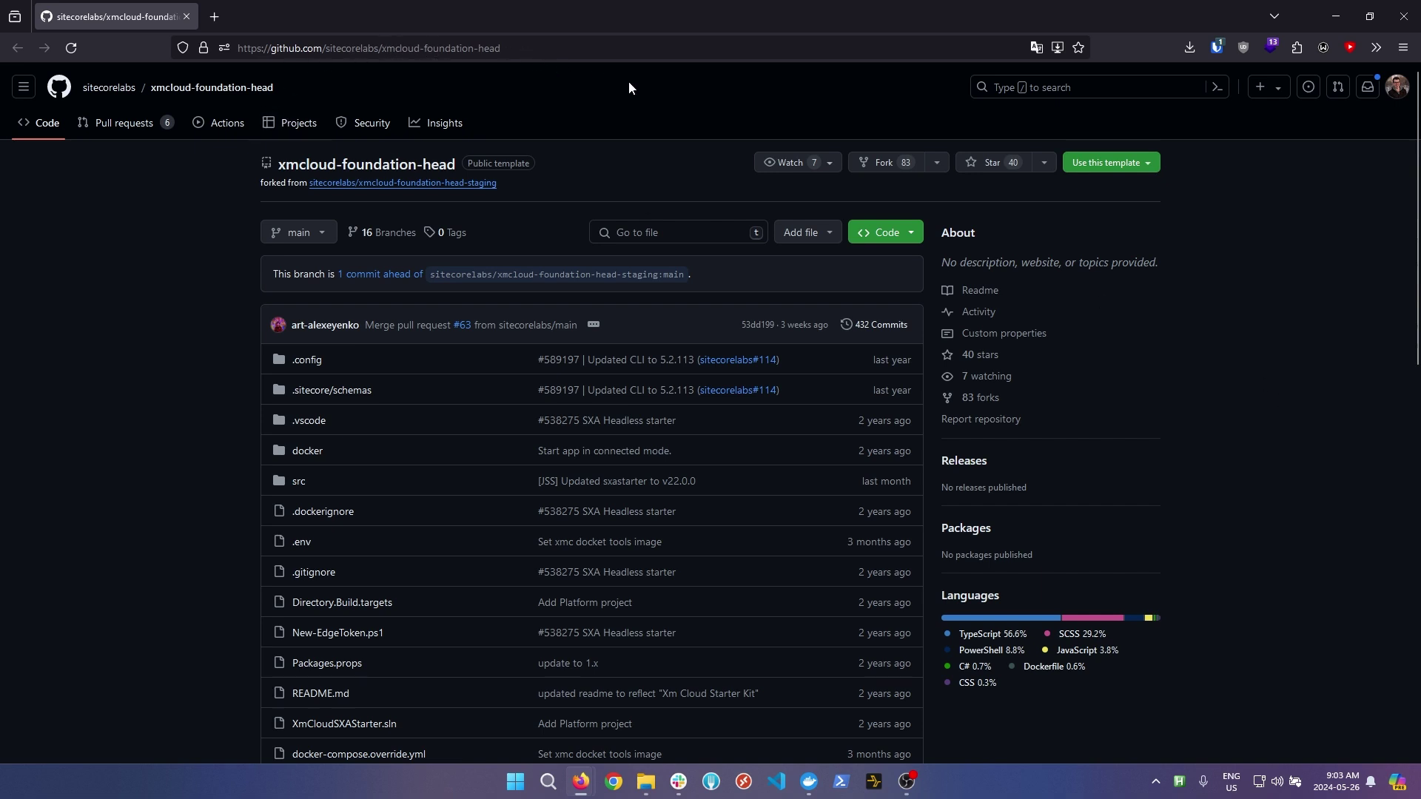
Step: Download the xmcloud-foundation-head repository from GitHub as a main ZIP archive
{"action": "left_click", "coordinate": [879, 231]}
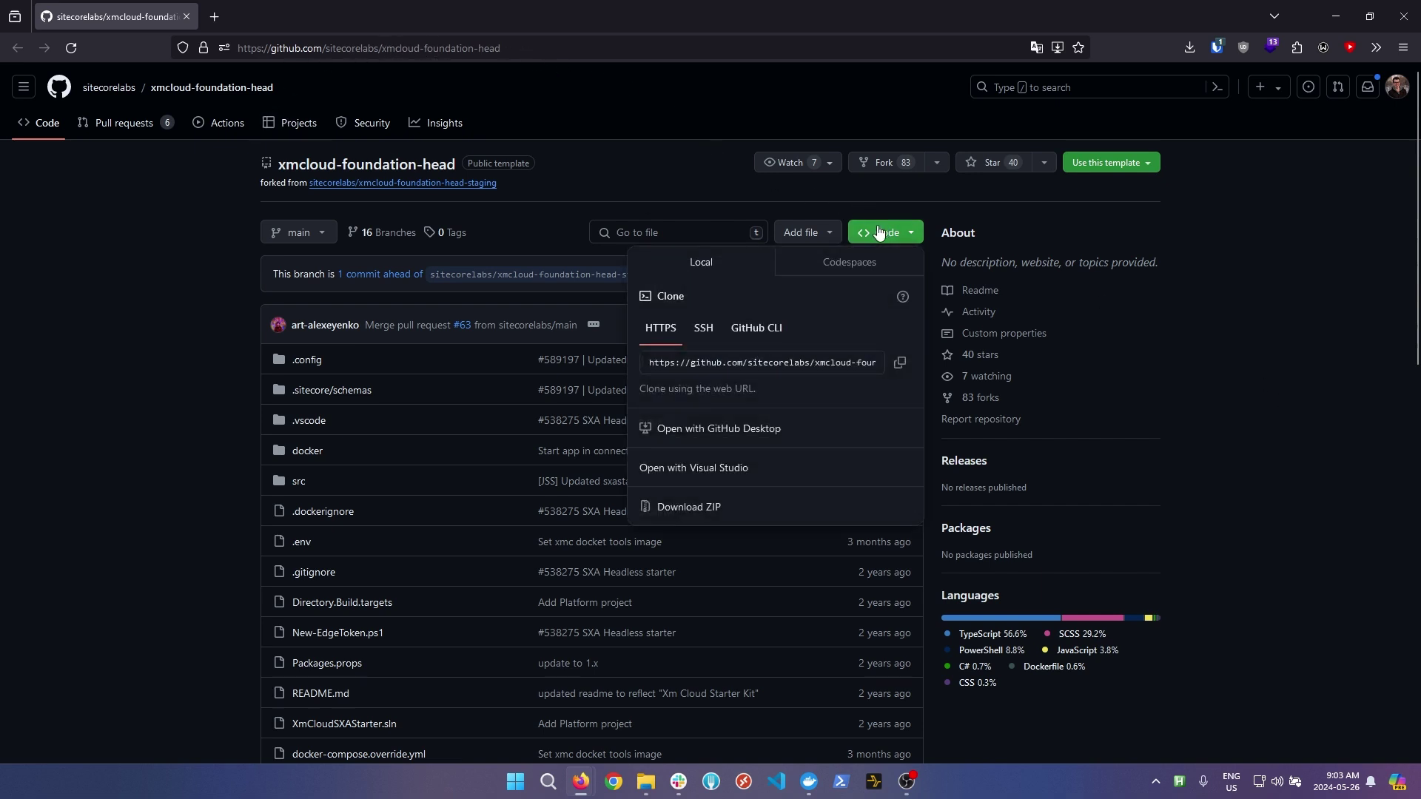
{"action": "left_click", "coordinate": [726, 512]}
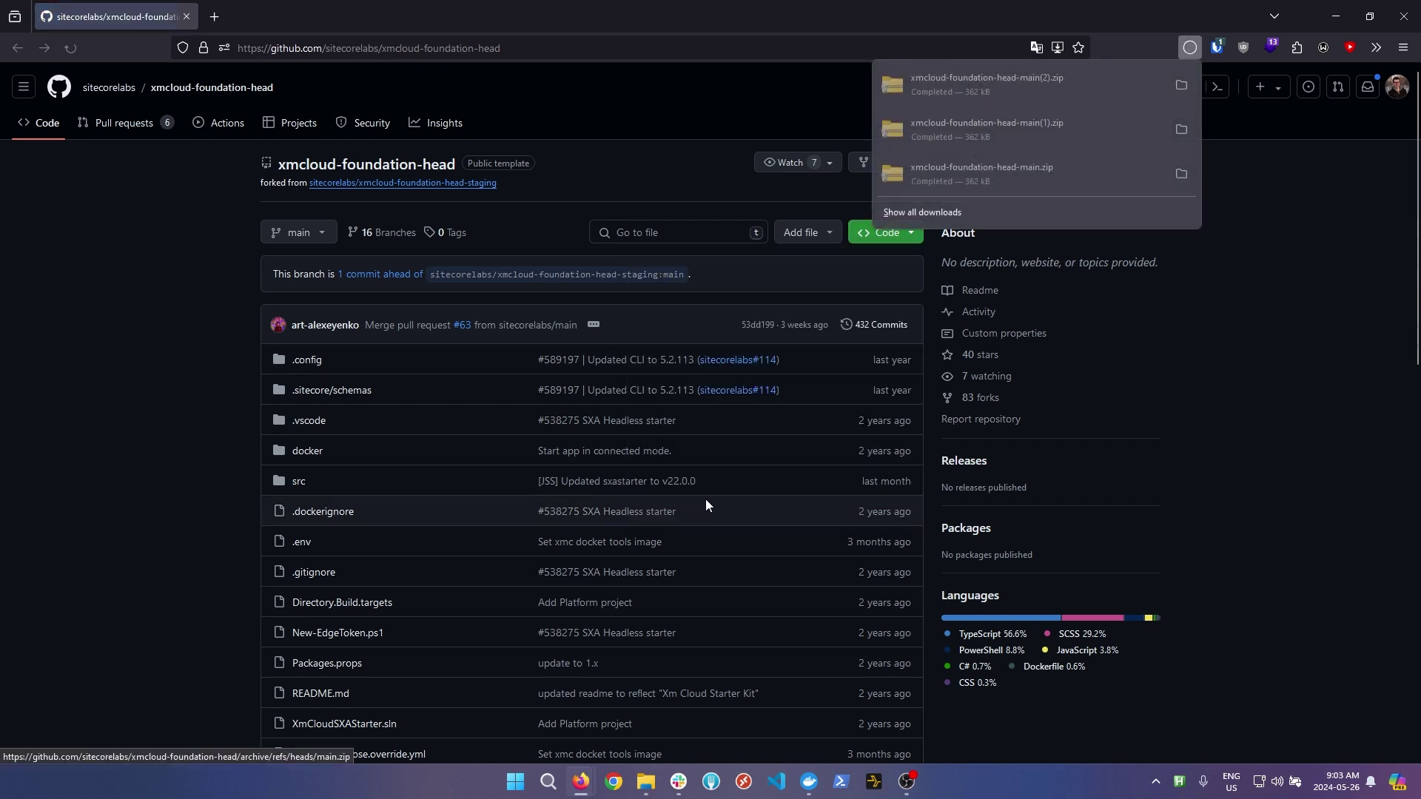
{"action": "left_click", "coordinate": [1203, 505]}
Step: Extract xmcloud-foundation-head-main.zip directly into Downloads, dropping the extra folder level from the destination
{"action": "left_click", "coordinate": [600, 636]}
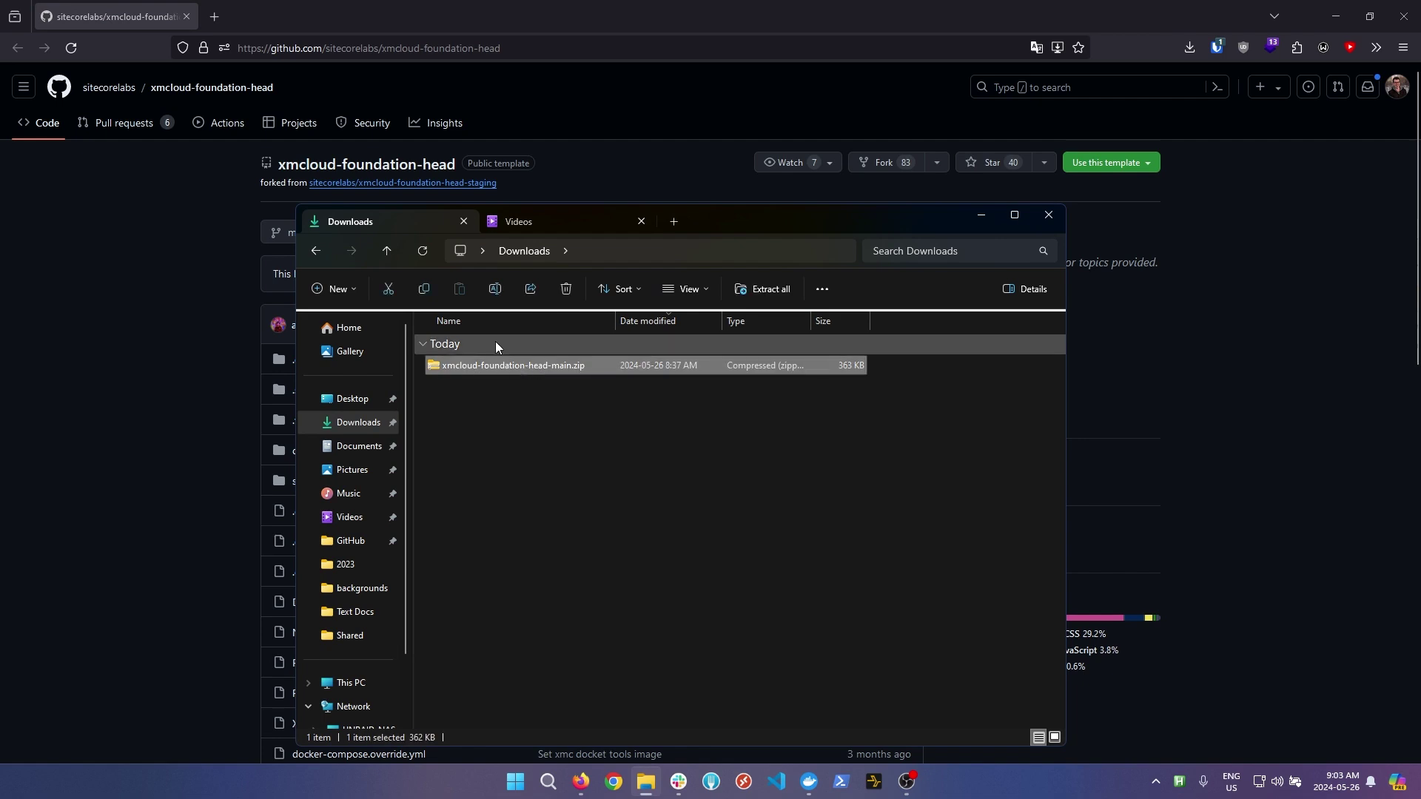
{"action": "right_click", "coordinate": [486, 368]}
{"action": "left_click", "coordinate": [544, 444]}
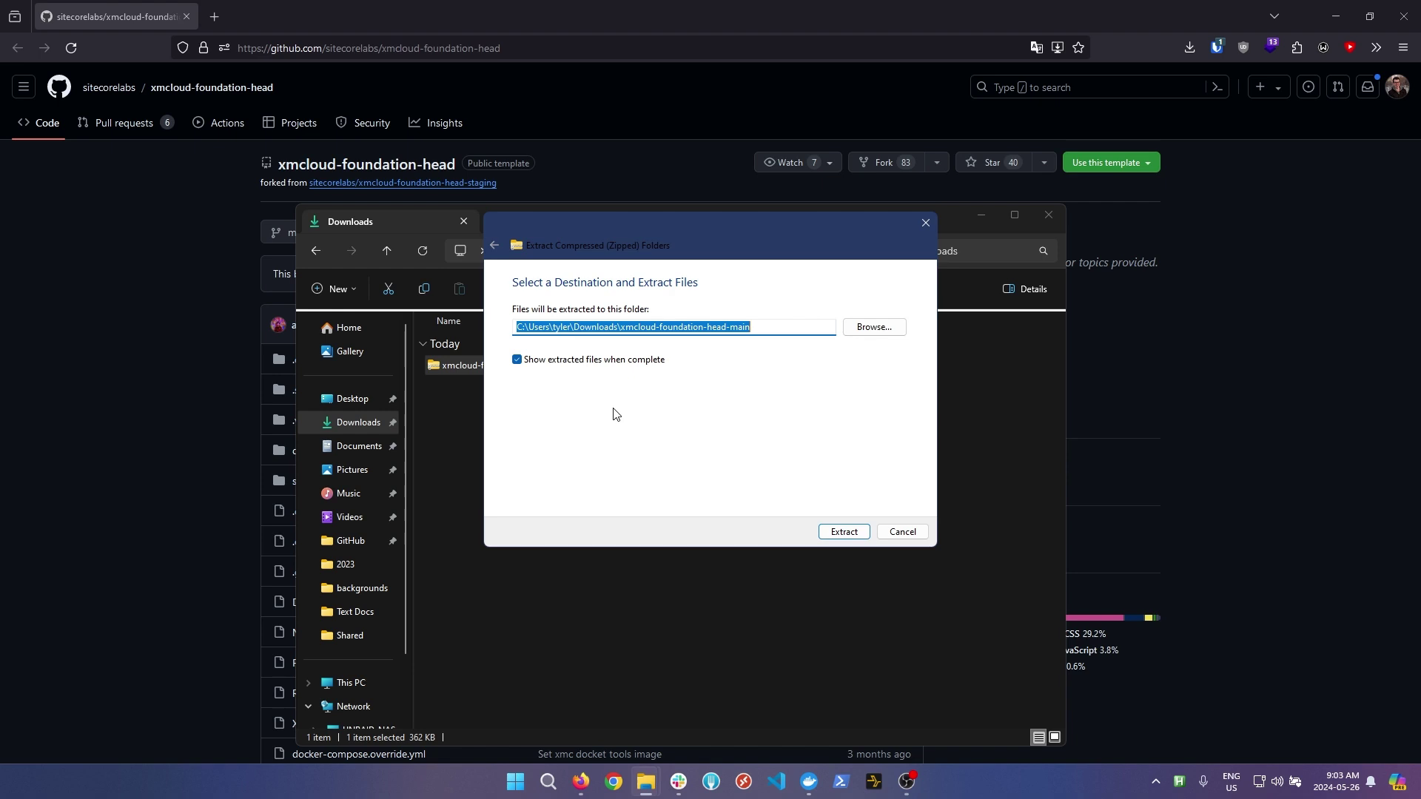
{"action": "left_click", "coordinate": [643, 323]}
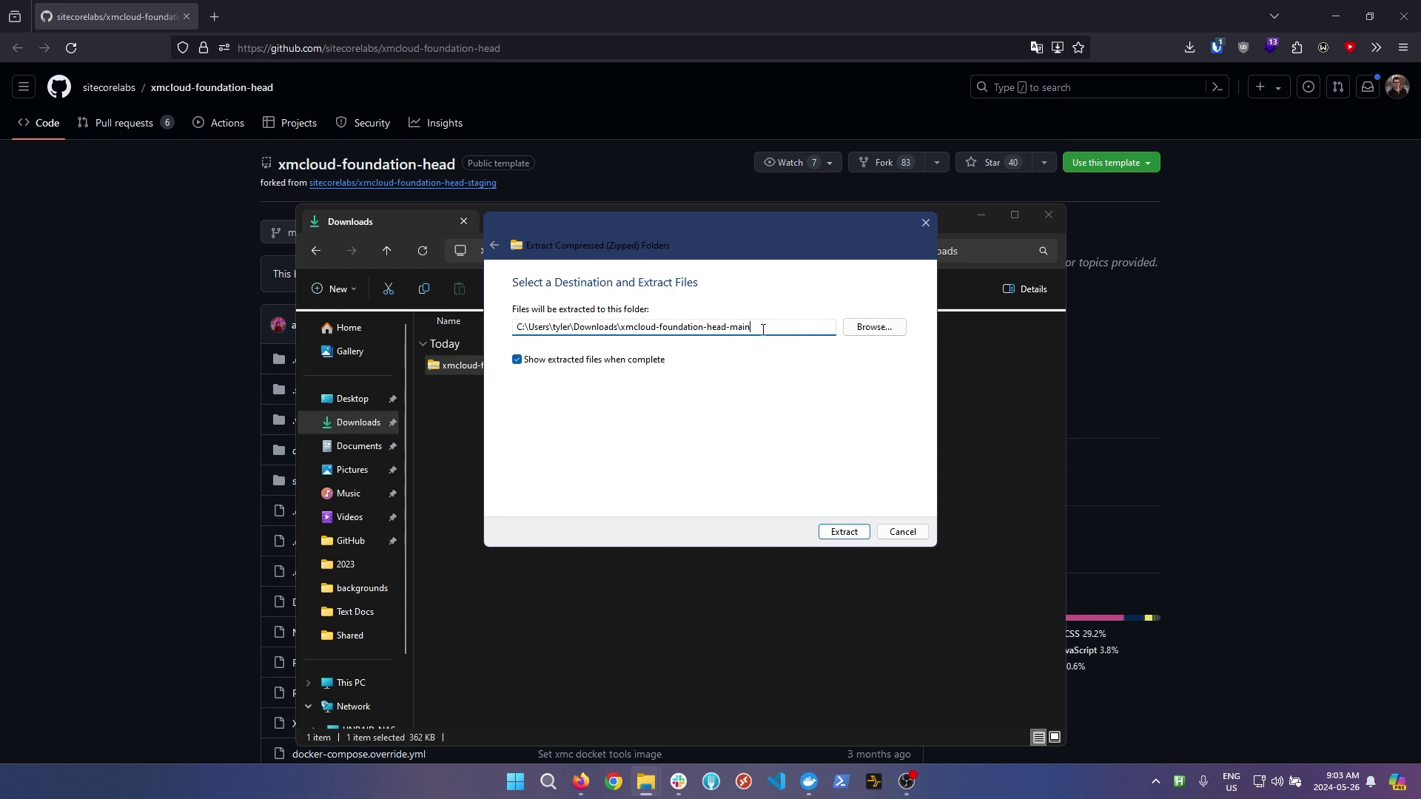
{"action": "left_click_drag", "start_coordinate": [763, 329], "coordinate": [528, 327]}
{"action": "key", "text": "BackSpace"}
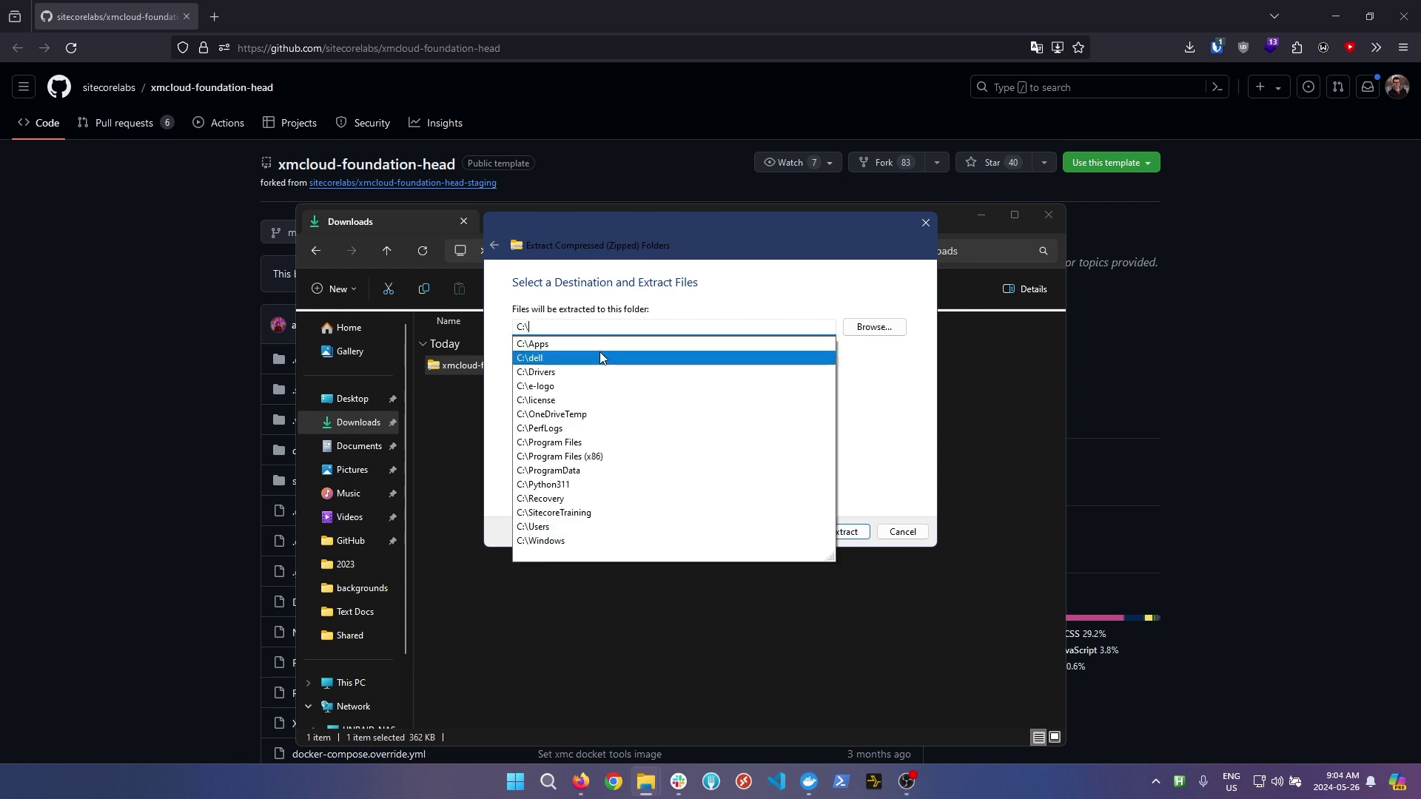
{"action": "key", "text": "ctrl+z"}
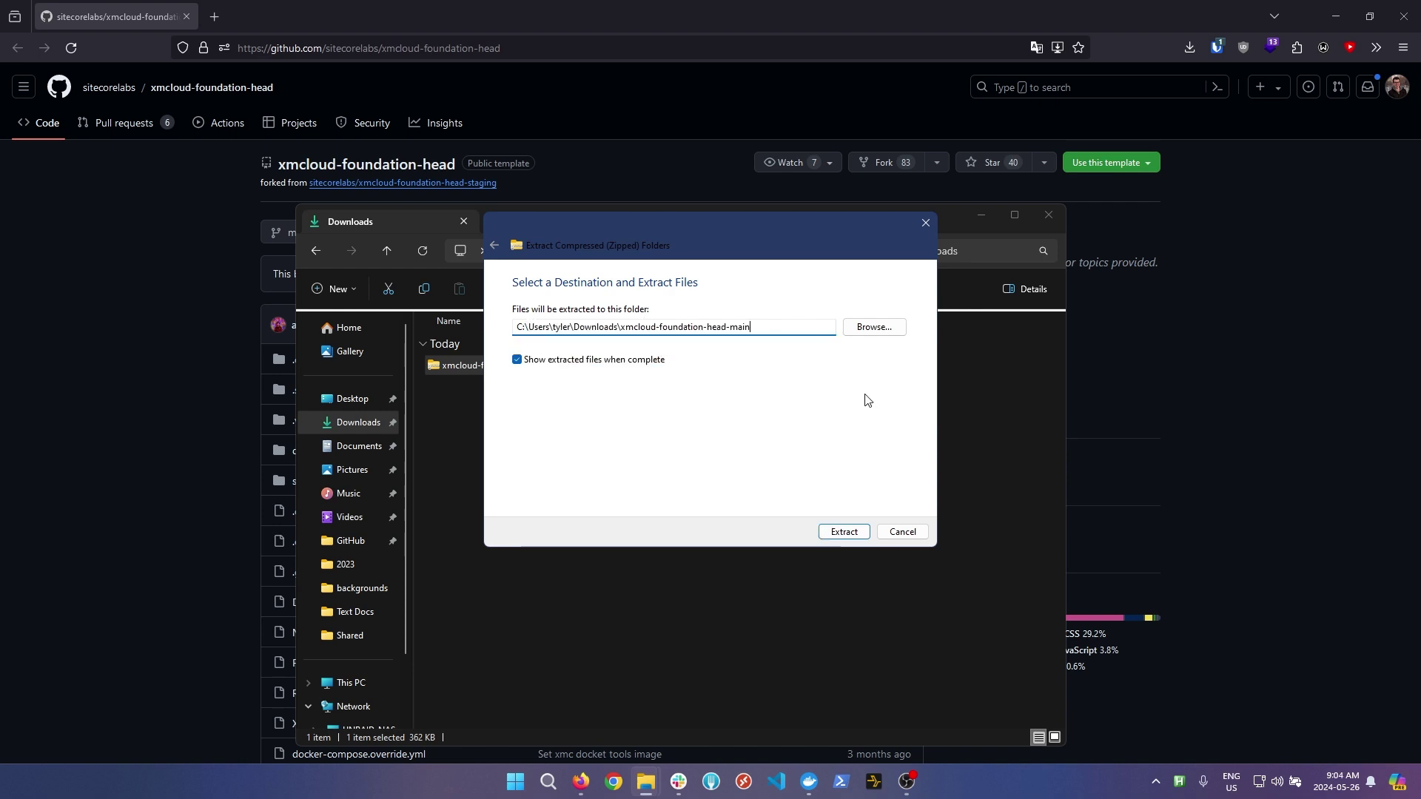
{"action": "left_click_drag", "start_coordinate": [618, 327], "coordinate": [809, 330]}
{"action": "key", "text": "BackSpace"}
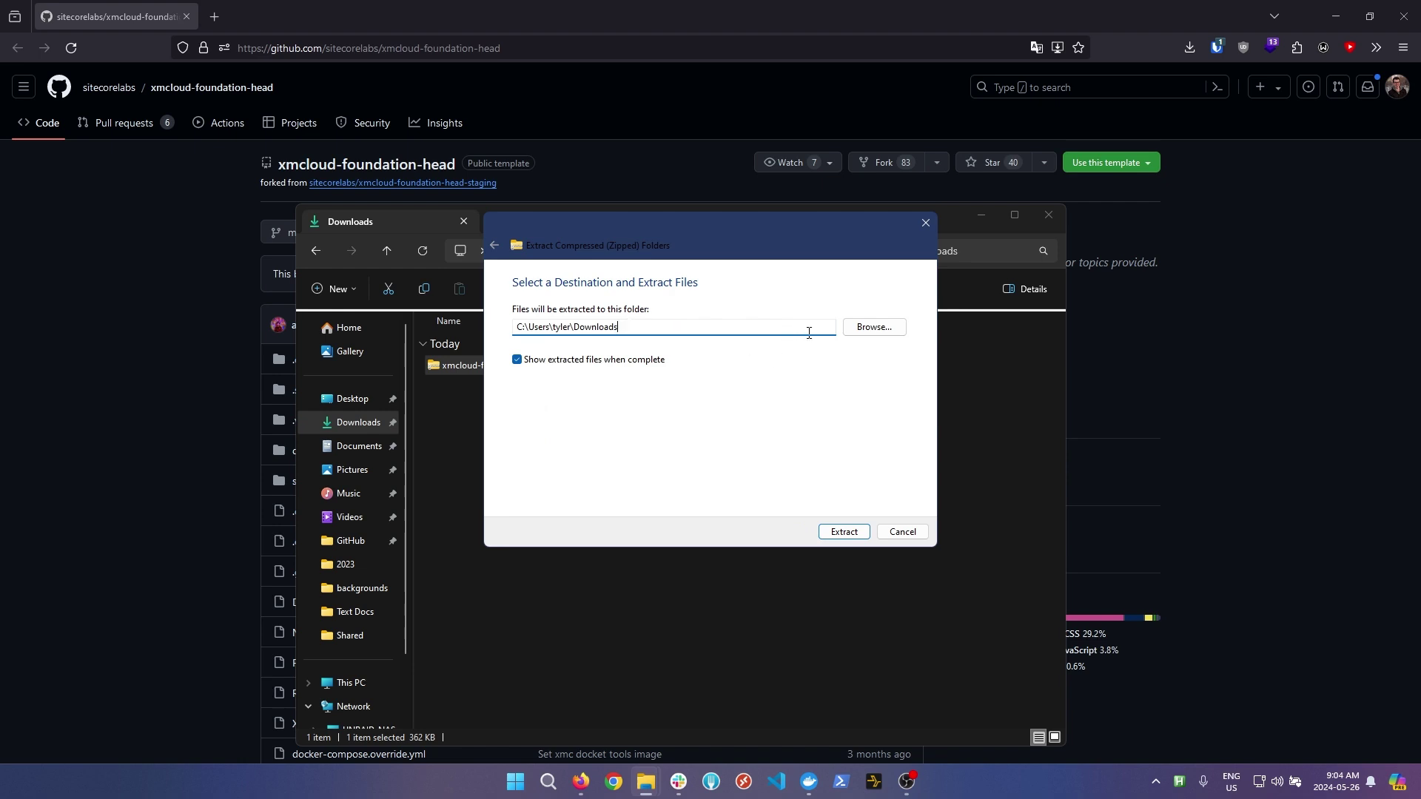
{"action": "left_click", "coordinate": [844, 532]}
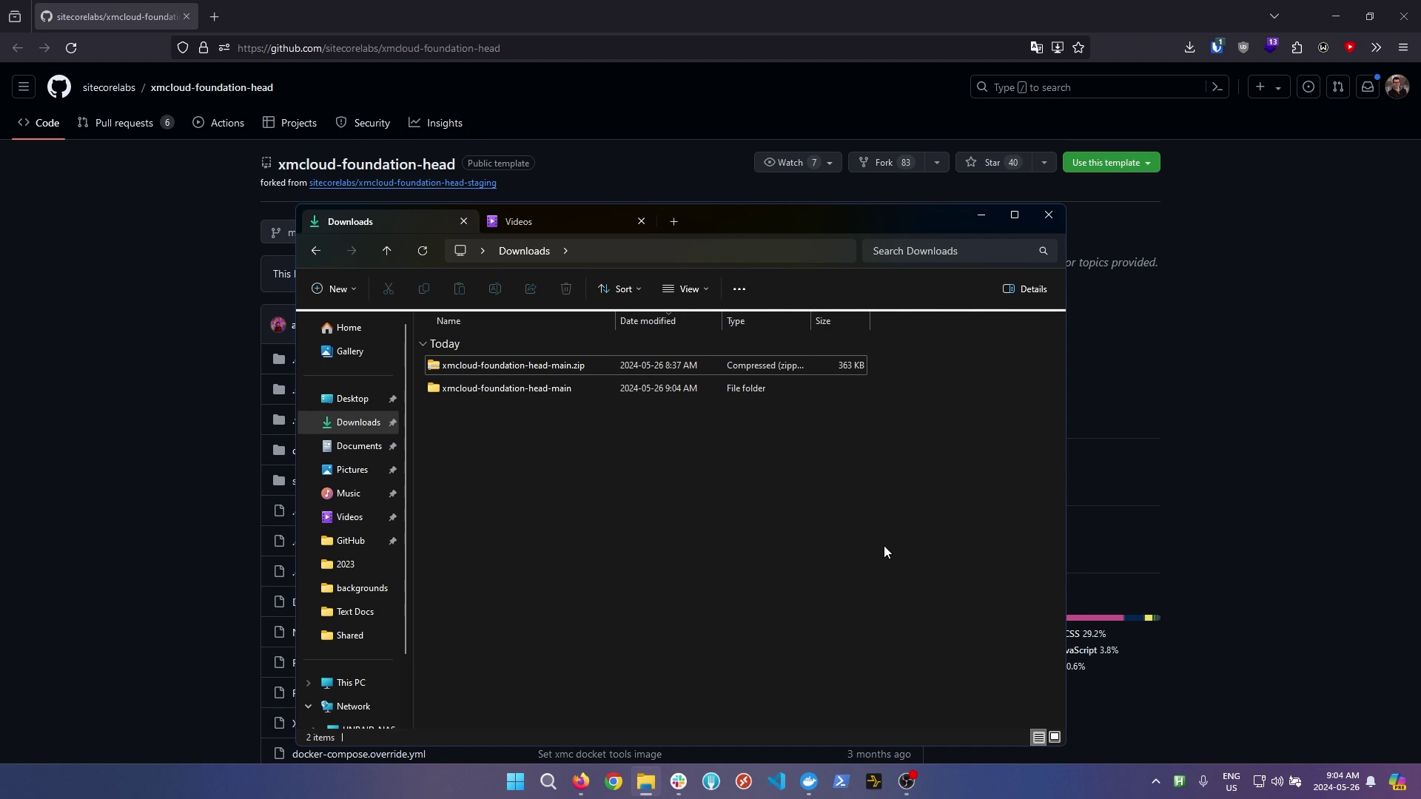
Step: Clear the Read-only attribute on xmcloud-foundation-head-main, applying it to all subfolders and files
{"action": "right_click", "coordinate": [567, 386]}
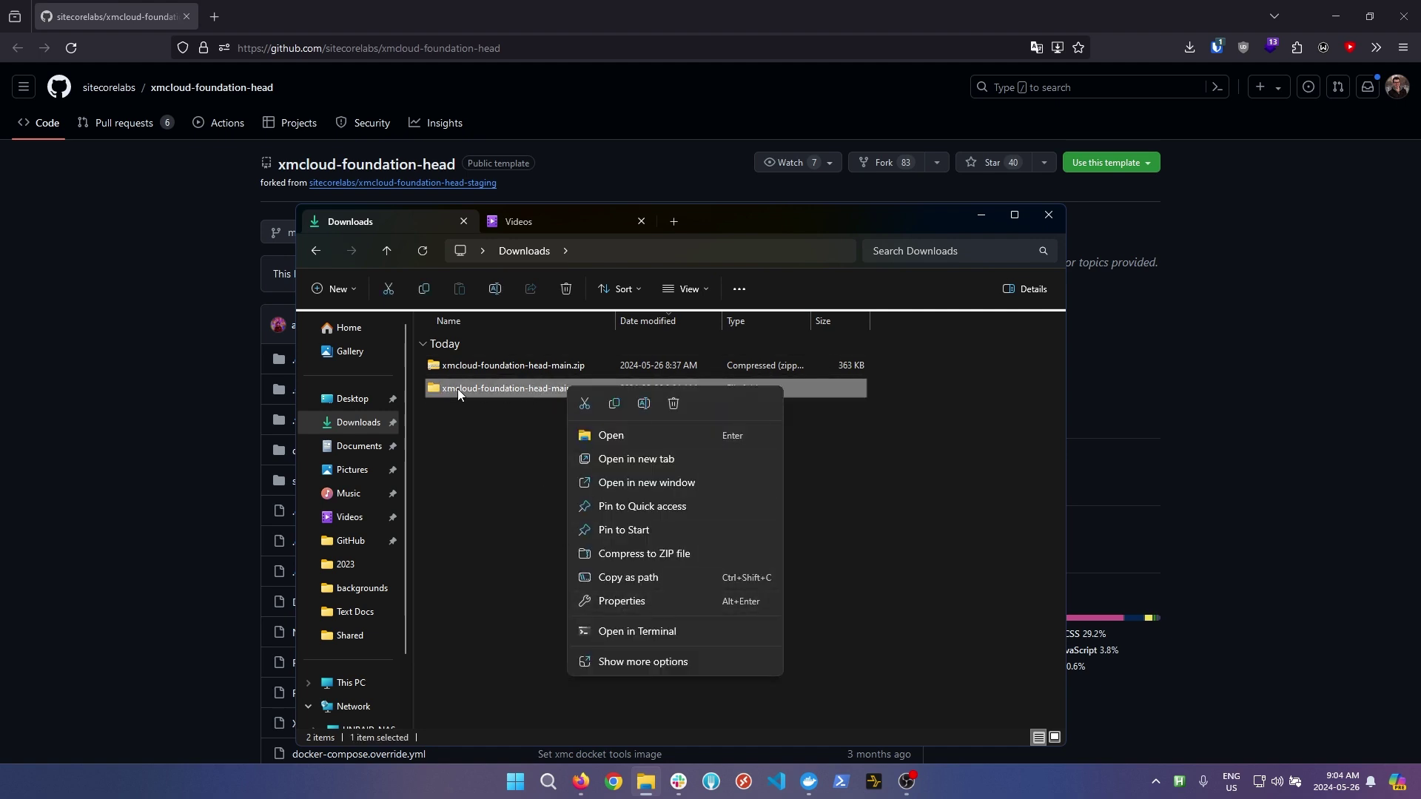
{"action": "left_click", "coordinate": [607, 601]}
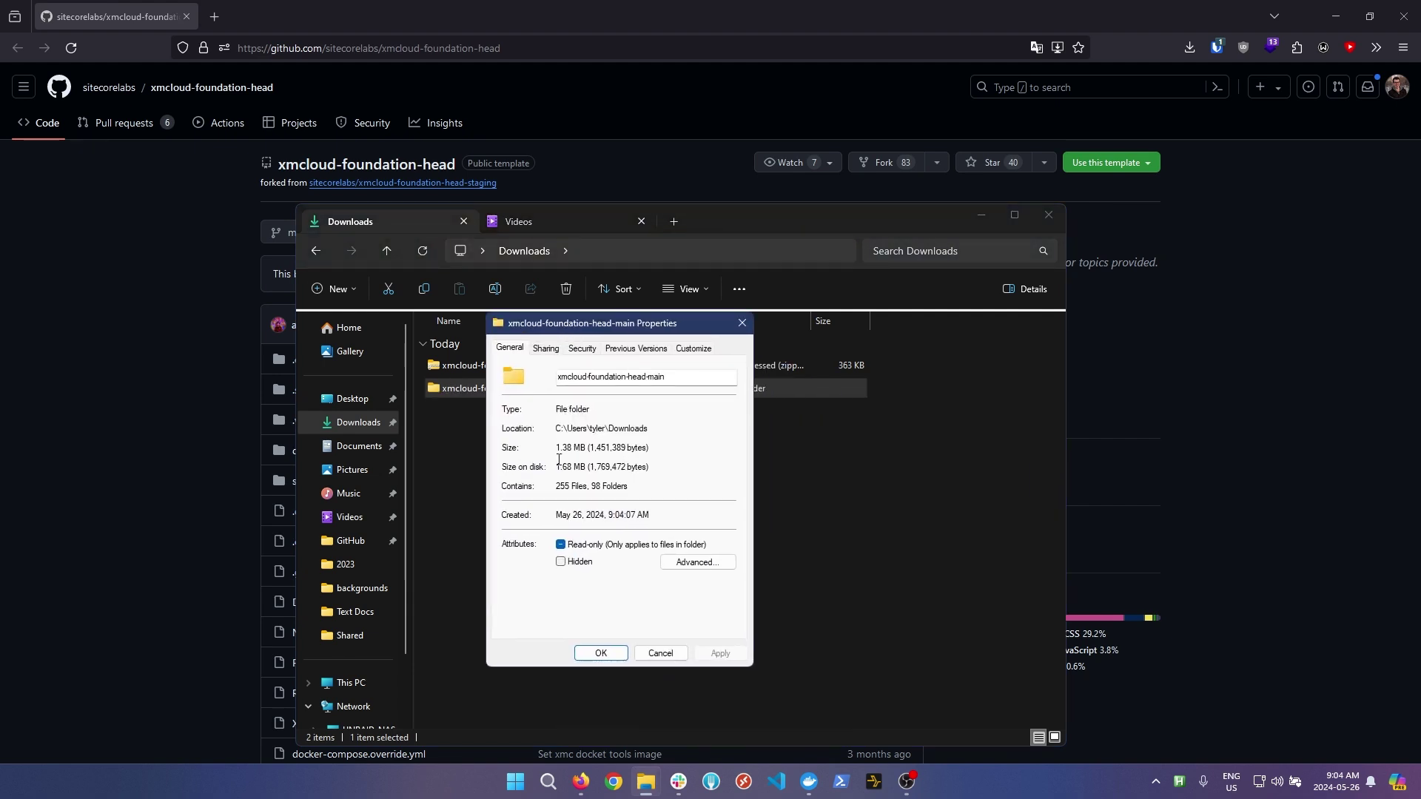
{"action": "left_click", "coordinate": [561, 545]}
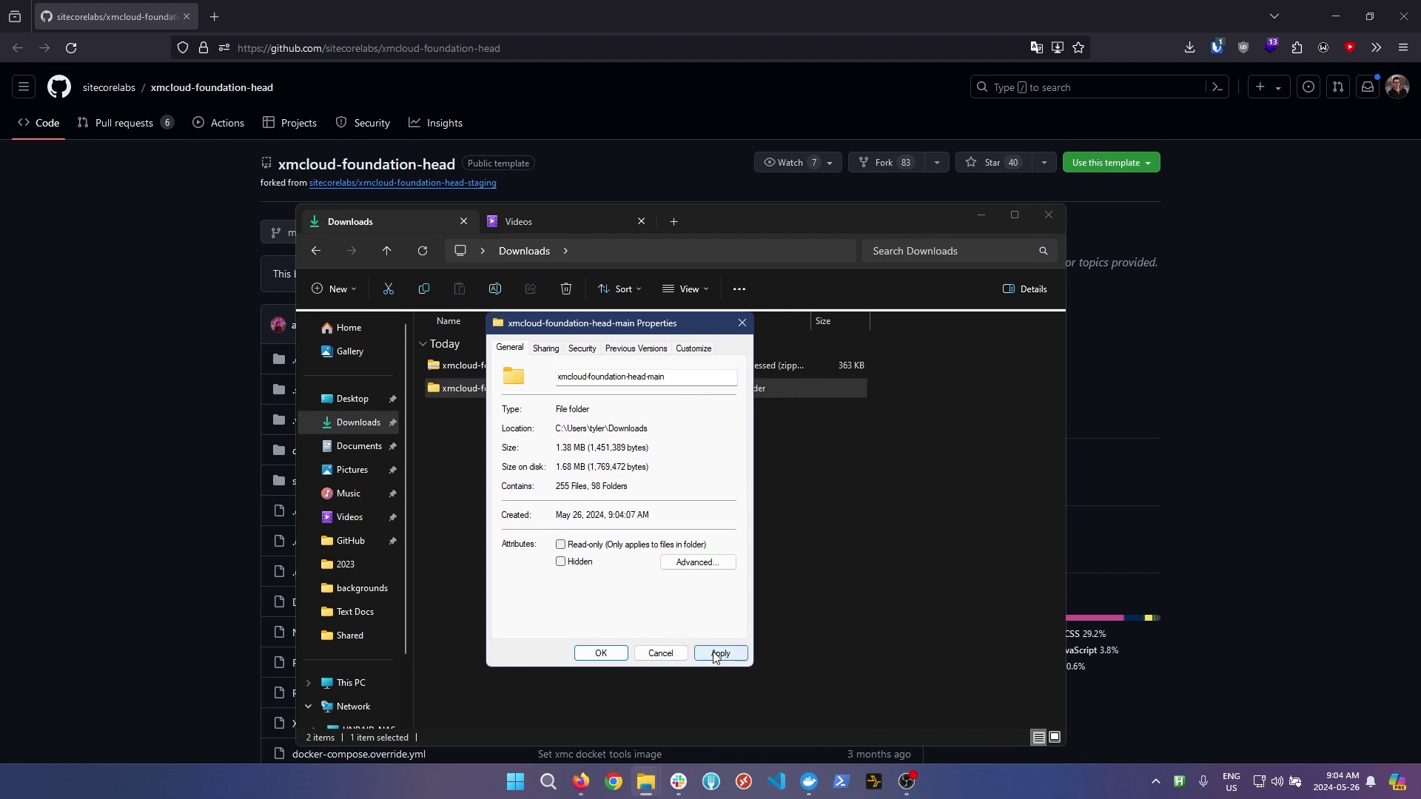
{"action": "left_click", "coordinate": [715, 654]}
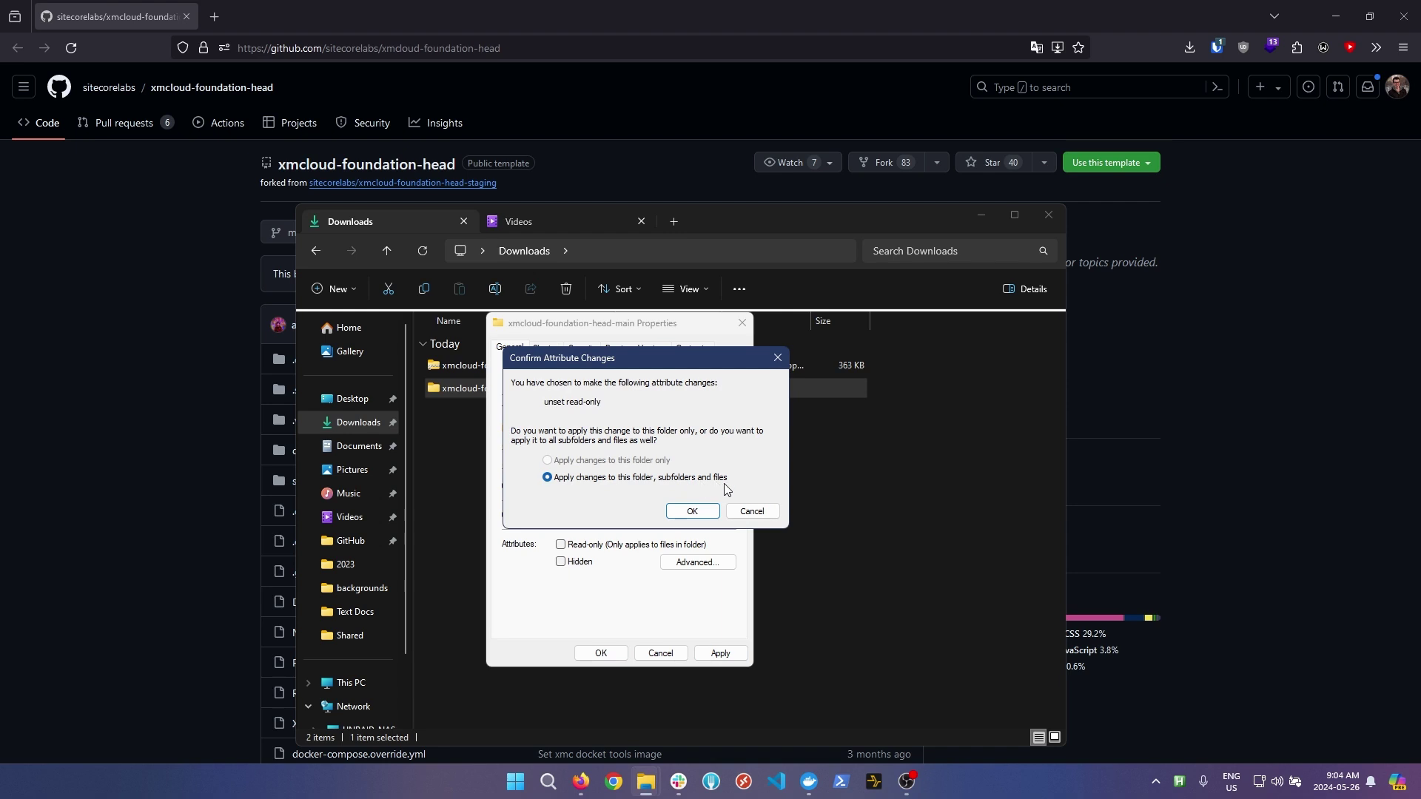
{"action": "left_click", "coordinate": [693, 511]}
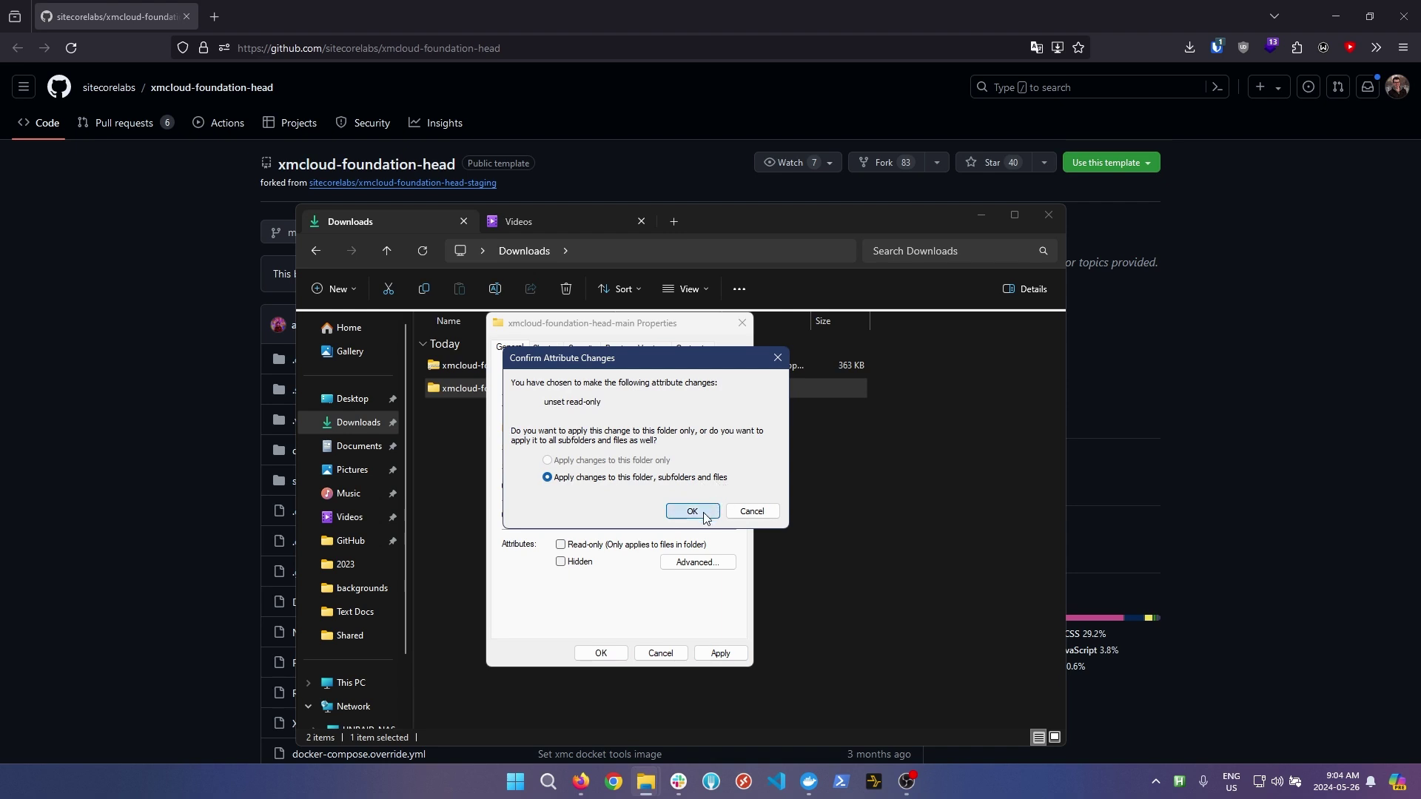
{"action": "left_click", "coordinate": [601, 652]}
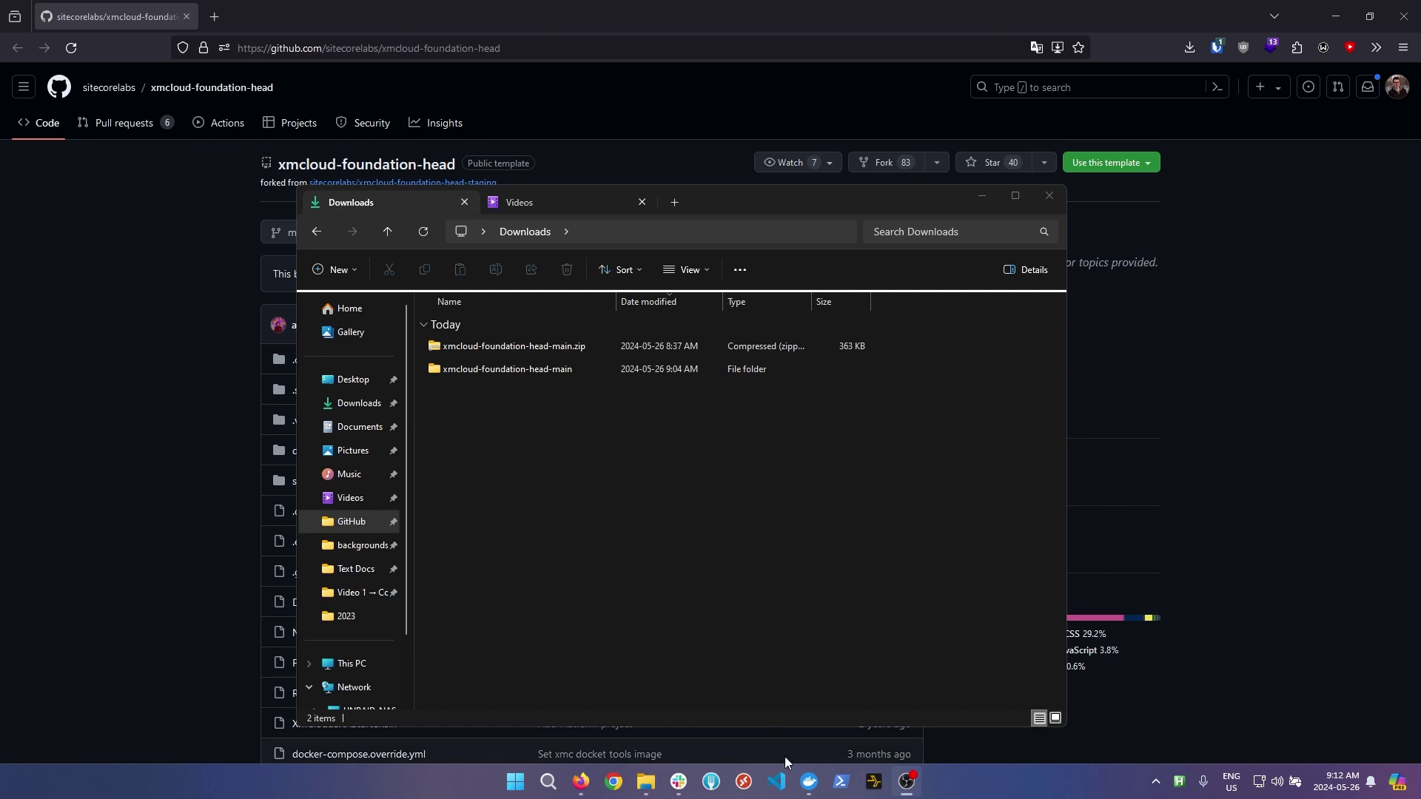
Step: Show PowerShell's taskbar launch options, including running as administrator
{"action": "right_click", "coordinate": [840, 783]}
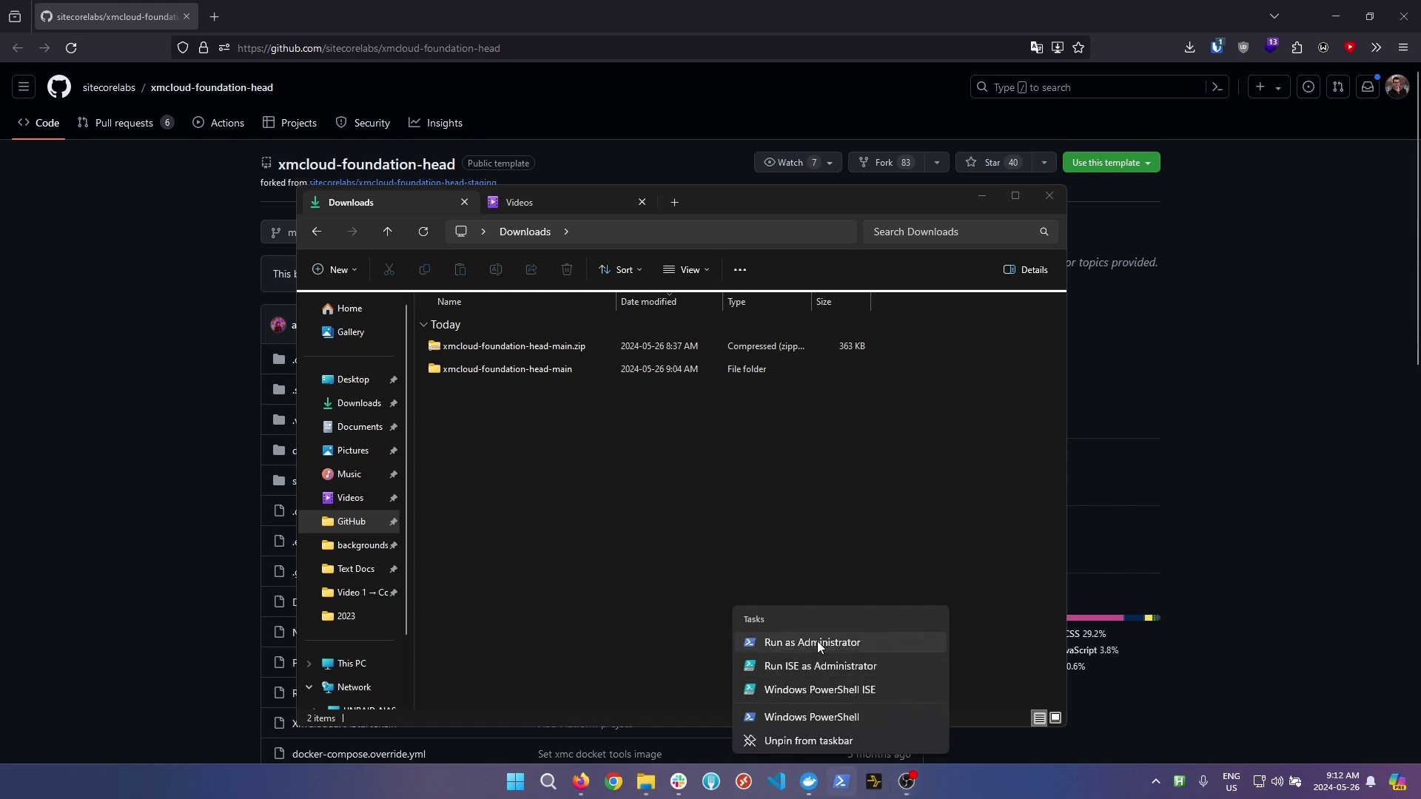
Step: Start PowerShell as administrator and cd into the extracted xmcloud-foundation-head-main folder
{"action": "left_click", "coordinate": [817, 643]}
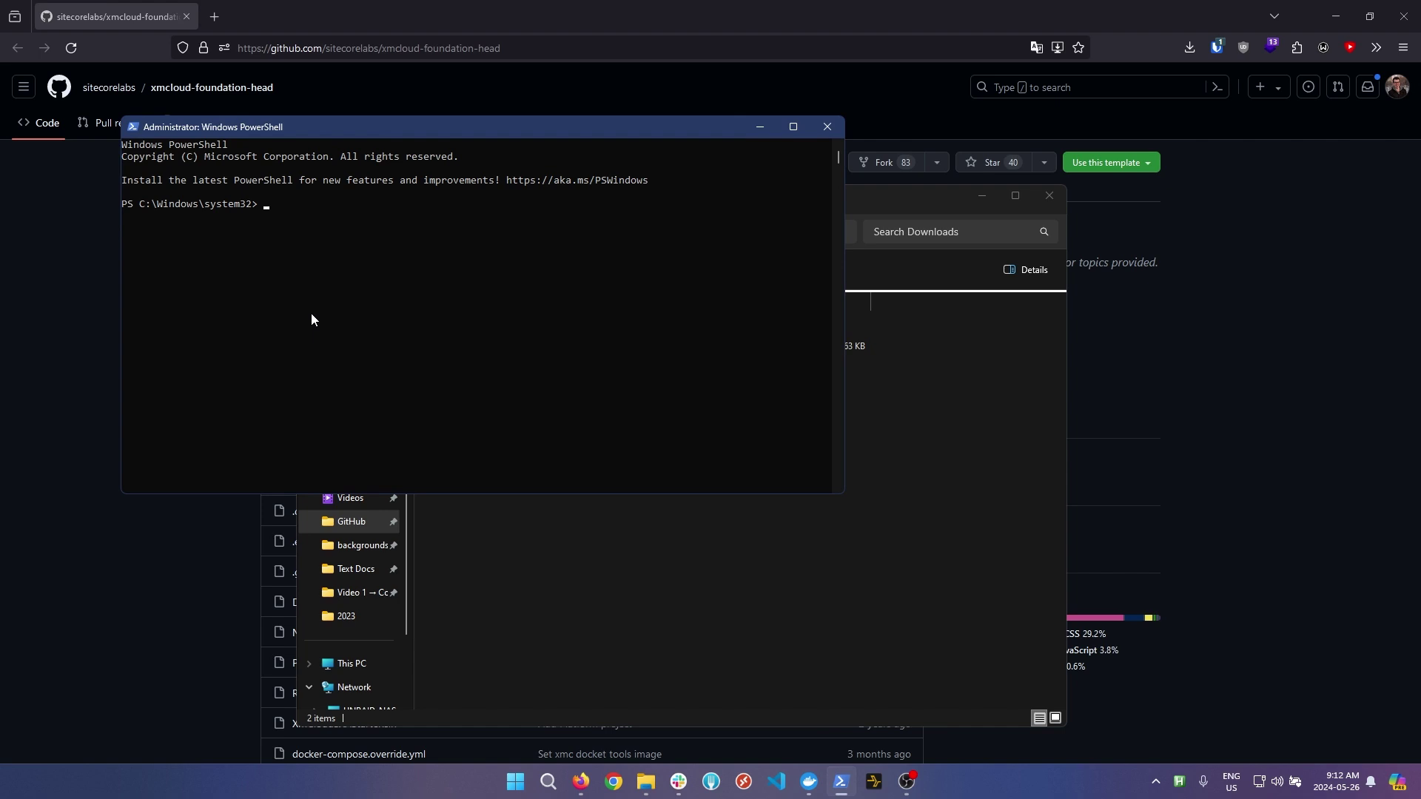
{"action": "left_click", "coordinate": [592, 503]}
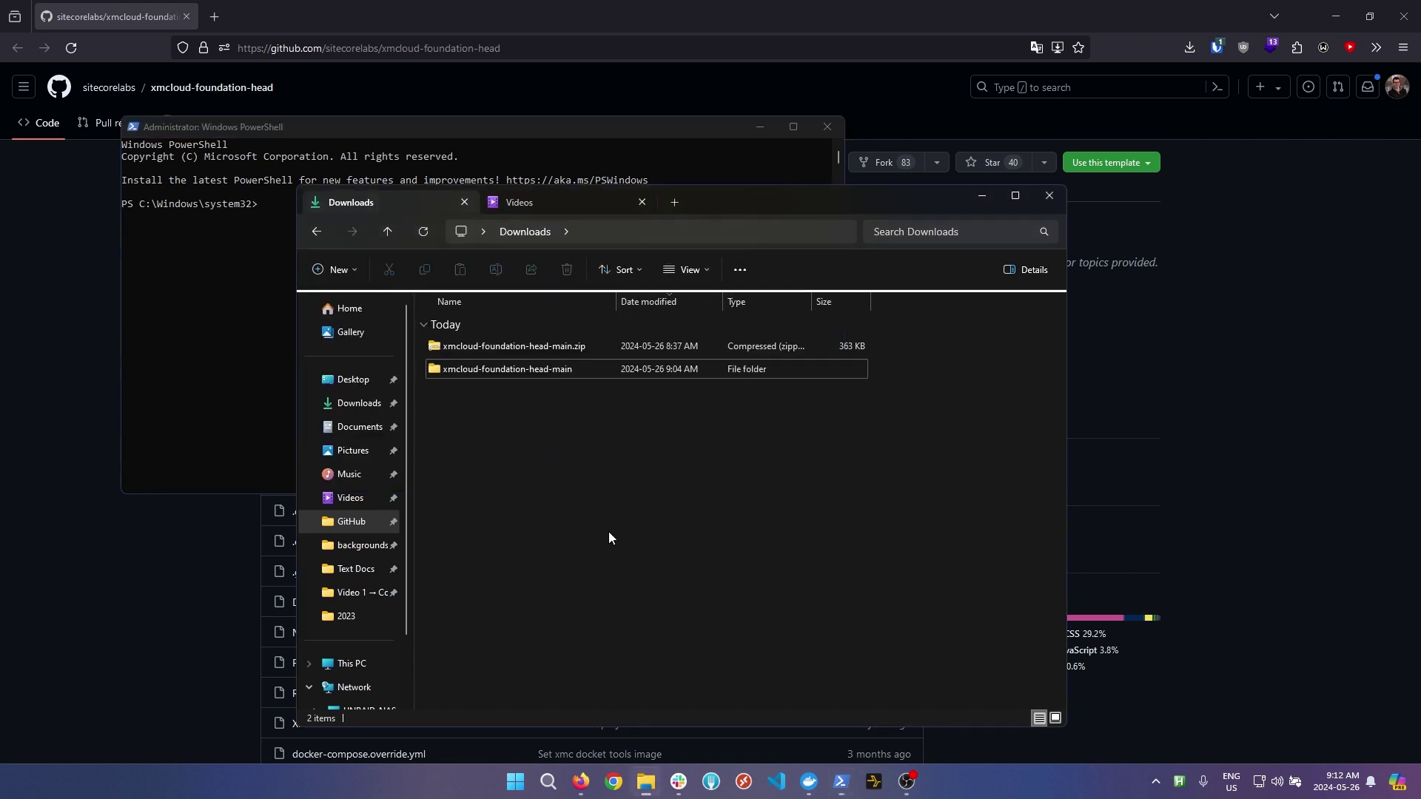
{"action": "double_click", "coordinate": [556, 372]}
{"action": "left_click", "coordinate": [775, 232]}
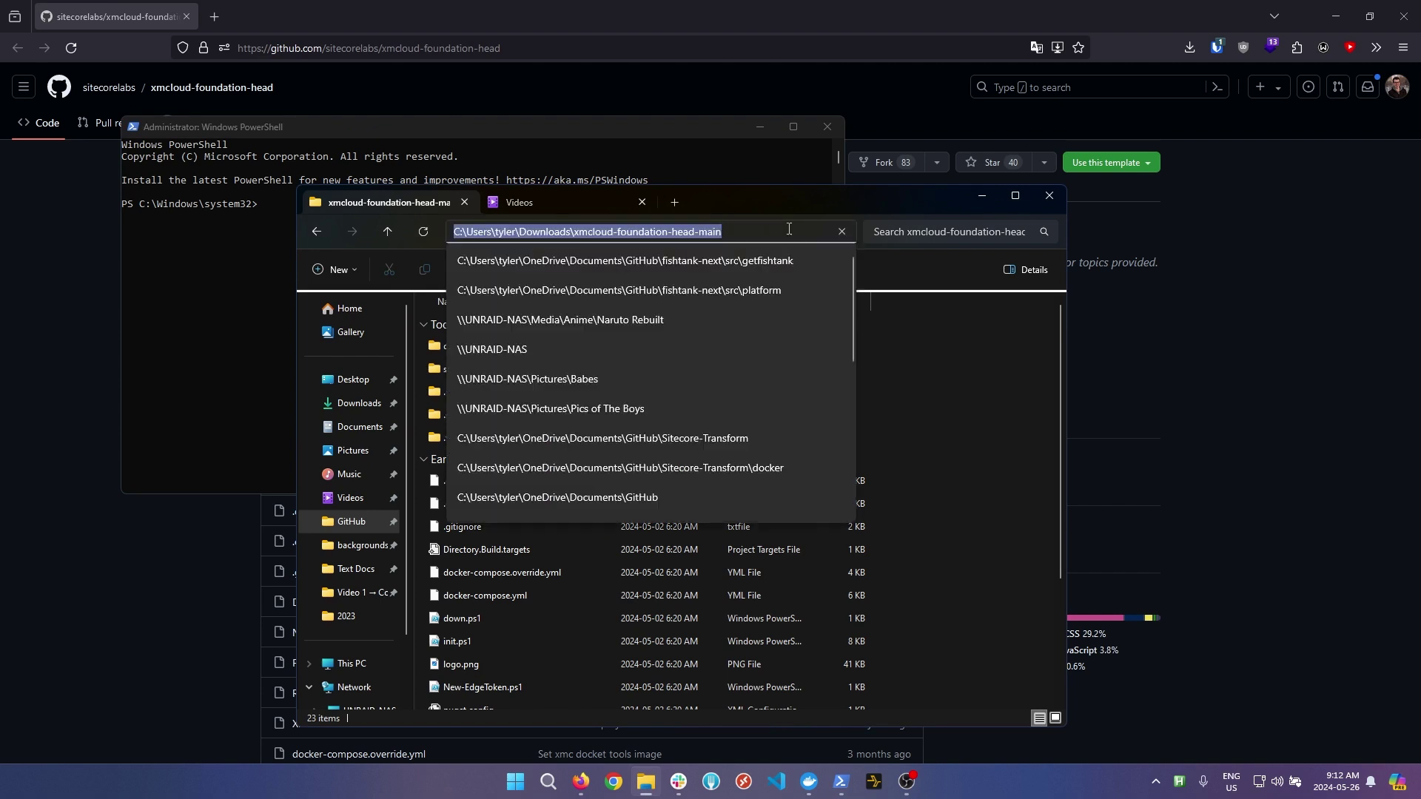
{"action": "left_click", "coordinate": [209, 278]}
{"action": "left_click", "coordinate": [308, 205]}
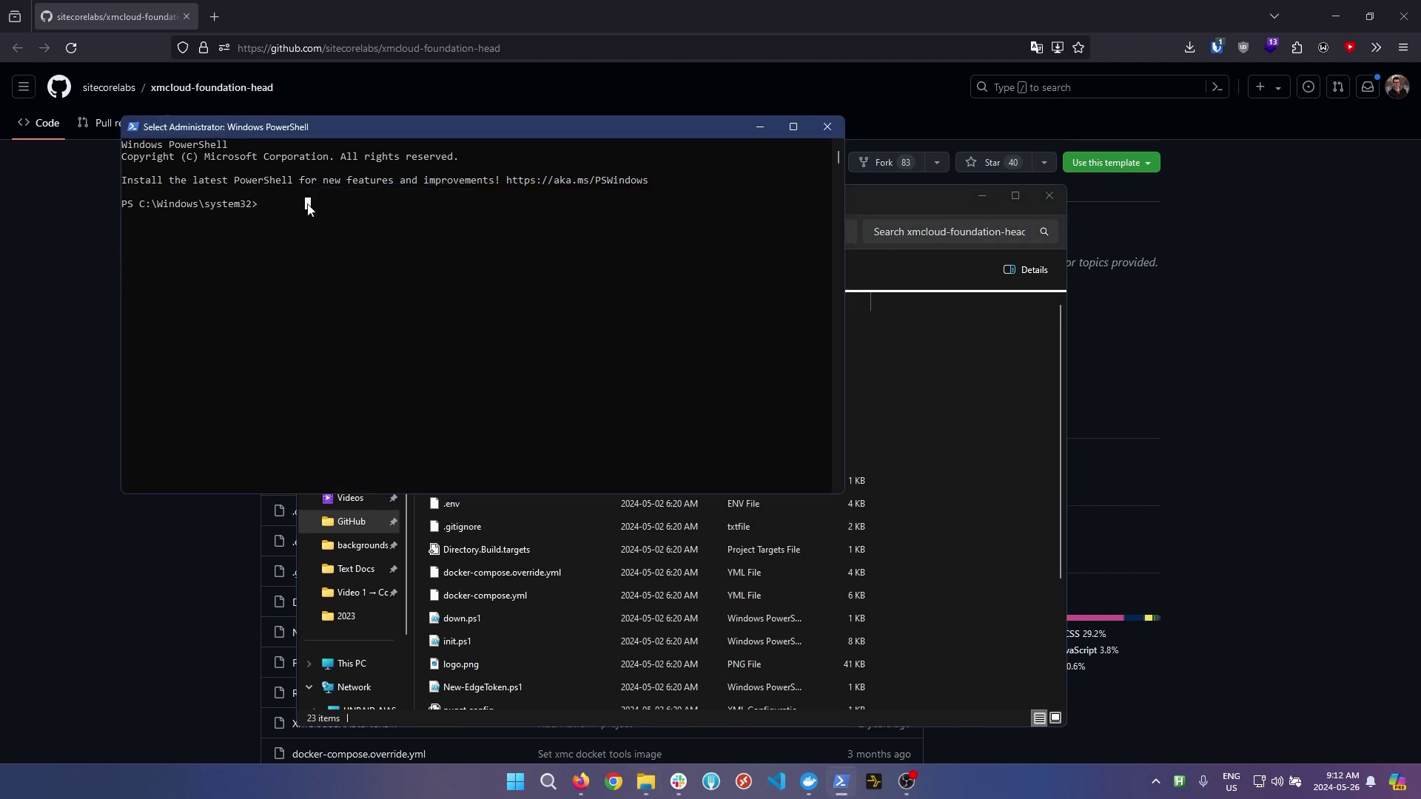
{"action": "type", "text": "cd"}
{"action": "type", "text": "C:\\Users\\tyler\\Downloads\\xmcloud-foundation-head-main"}
{"action": "key", "text": "Return"}
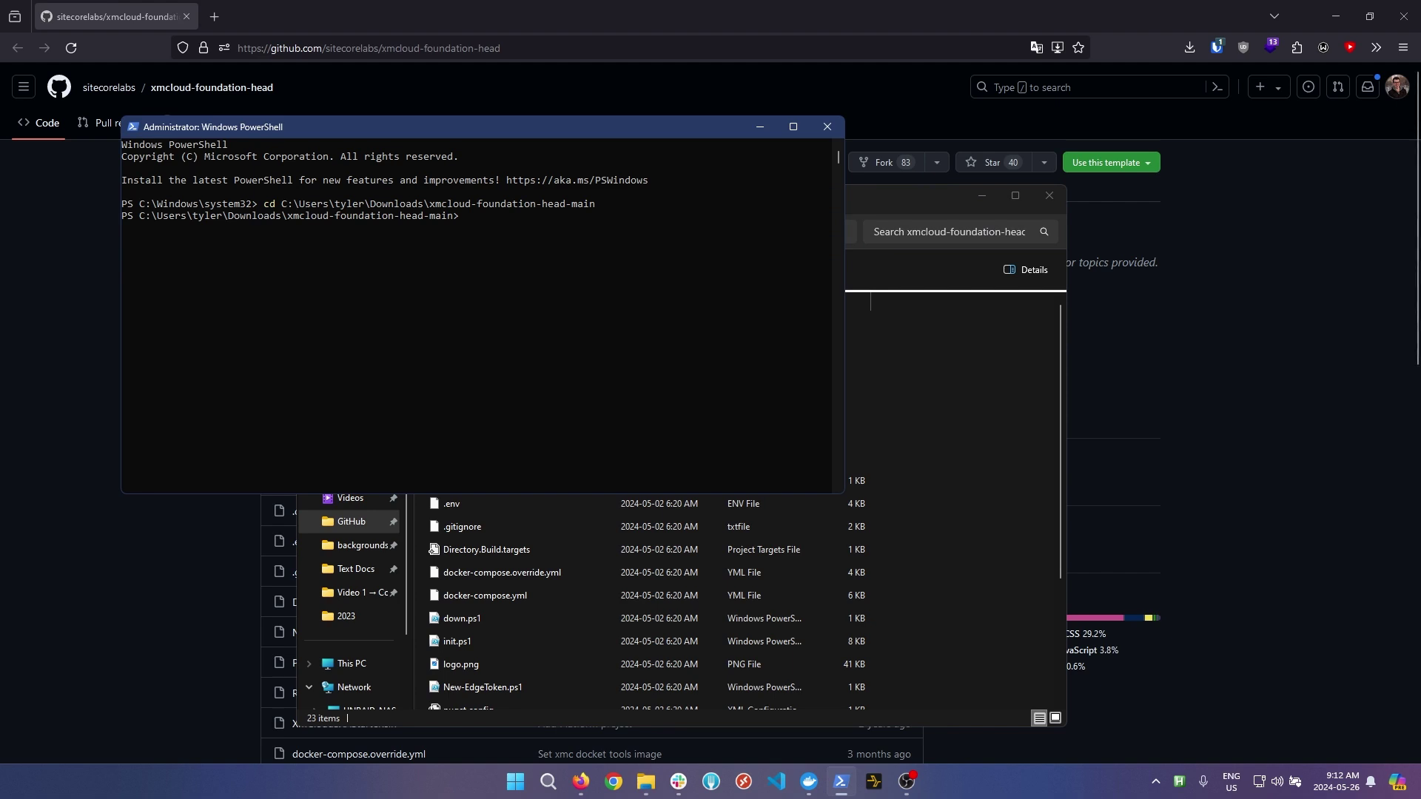
Step: Paste the .\init.ps1 -InitEnv command using license path C:\license\license.xml at the prompt
{"action": "left_click", "coordinate": [500, 219]}
{"action": "key", "text": "ctrl+v"}
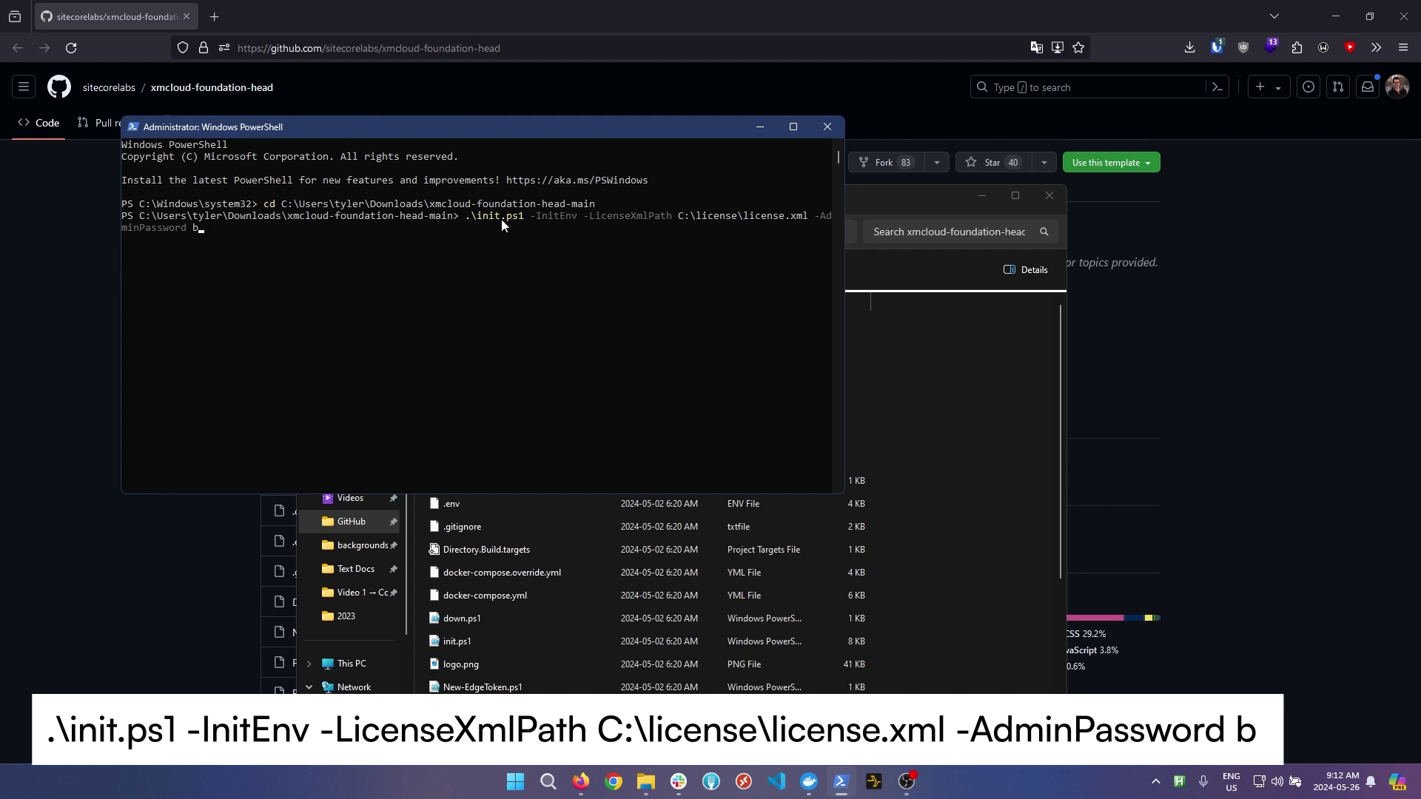
{"action": "left_click_drag", "start_coordinate": [677, 216], "coordinate": [807, 224]}
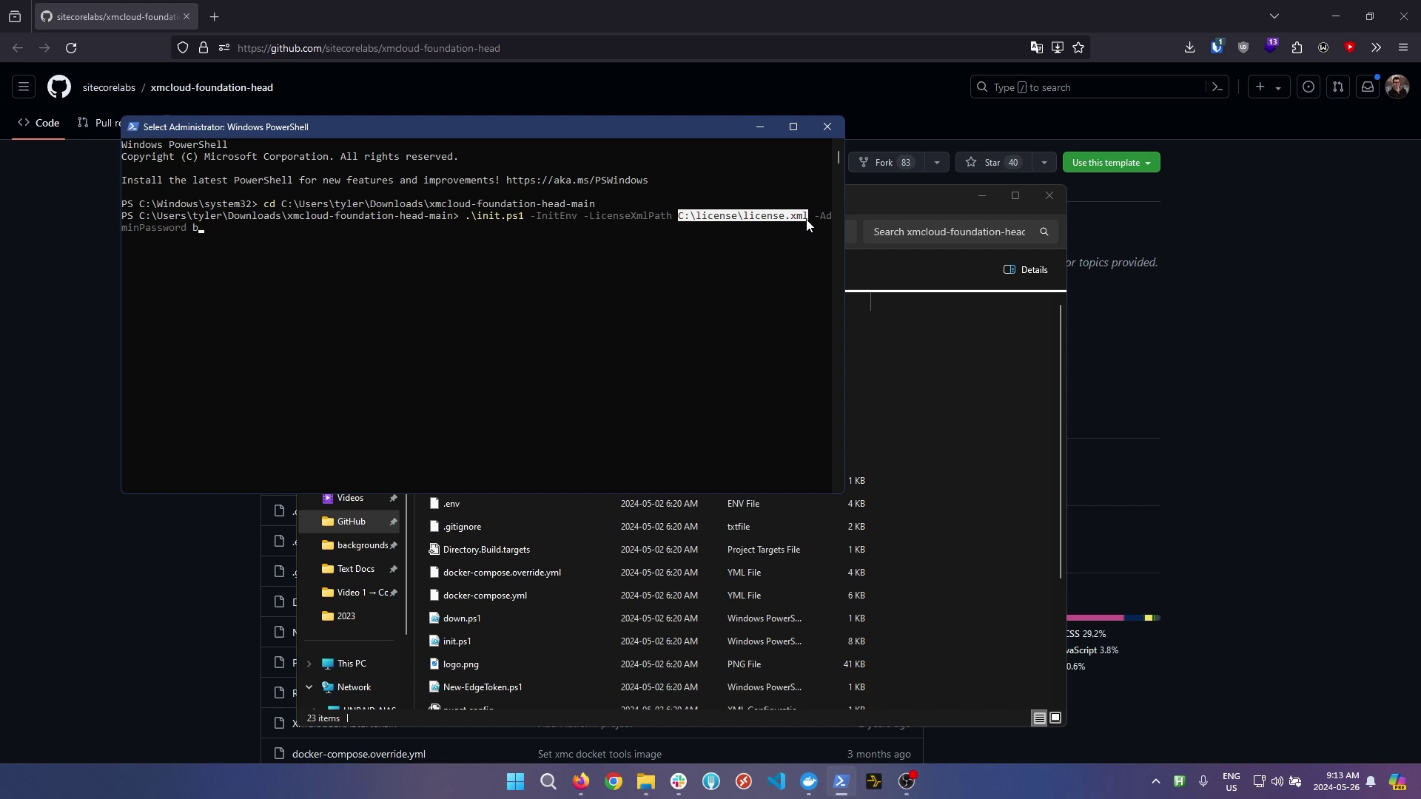
{"action": "left_click", "coordinate": [291, 231]}
Step: Run init.ps1 -InitEnv, then run its suggested setx NODE_EXTRA_CA_CERTS command
{"action": "key", "text": "Escape"}
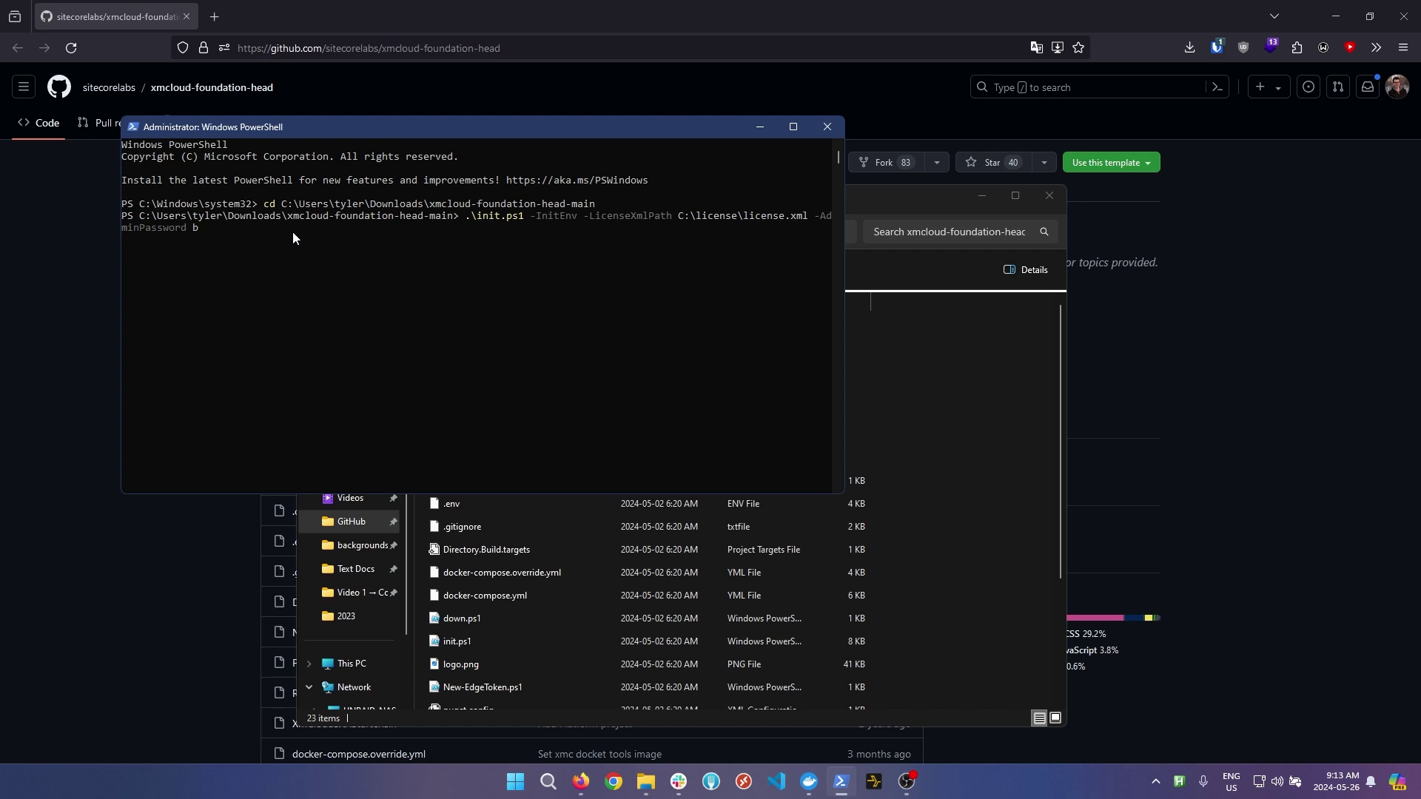
{"action": "key", "text": "Return"}
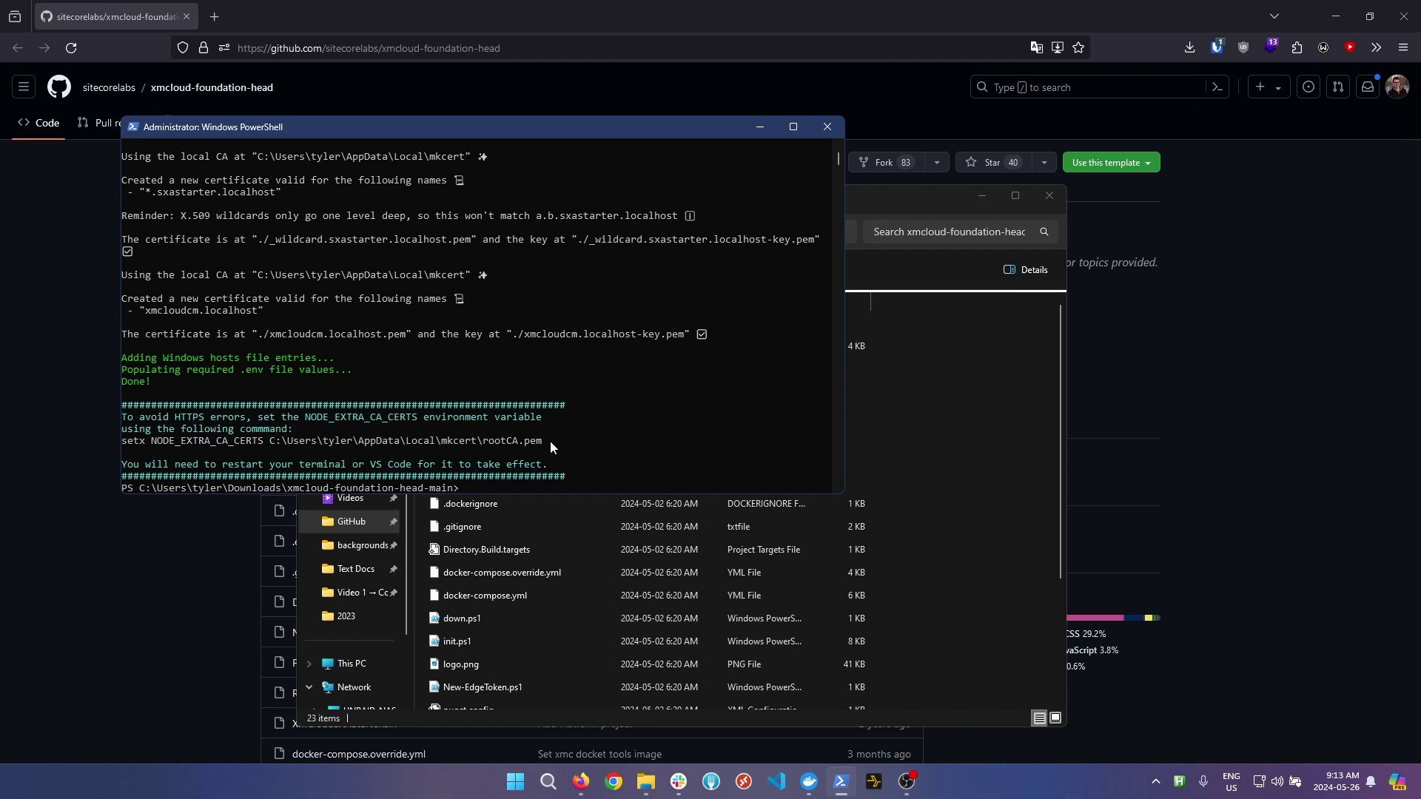
{"action": "left_click_drag", "start_coordinate": [549, 441], "coordinate": [124, 442]}
{"action": "right_click", "coordinate": [136, 444]}
{"action": "right_click", "coordinate": [474, 494]}
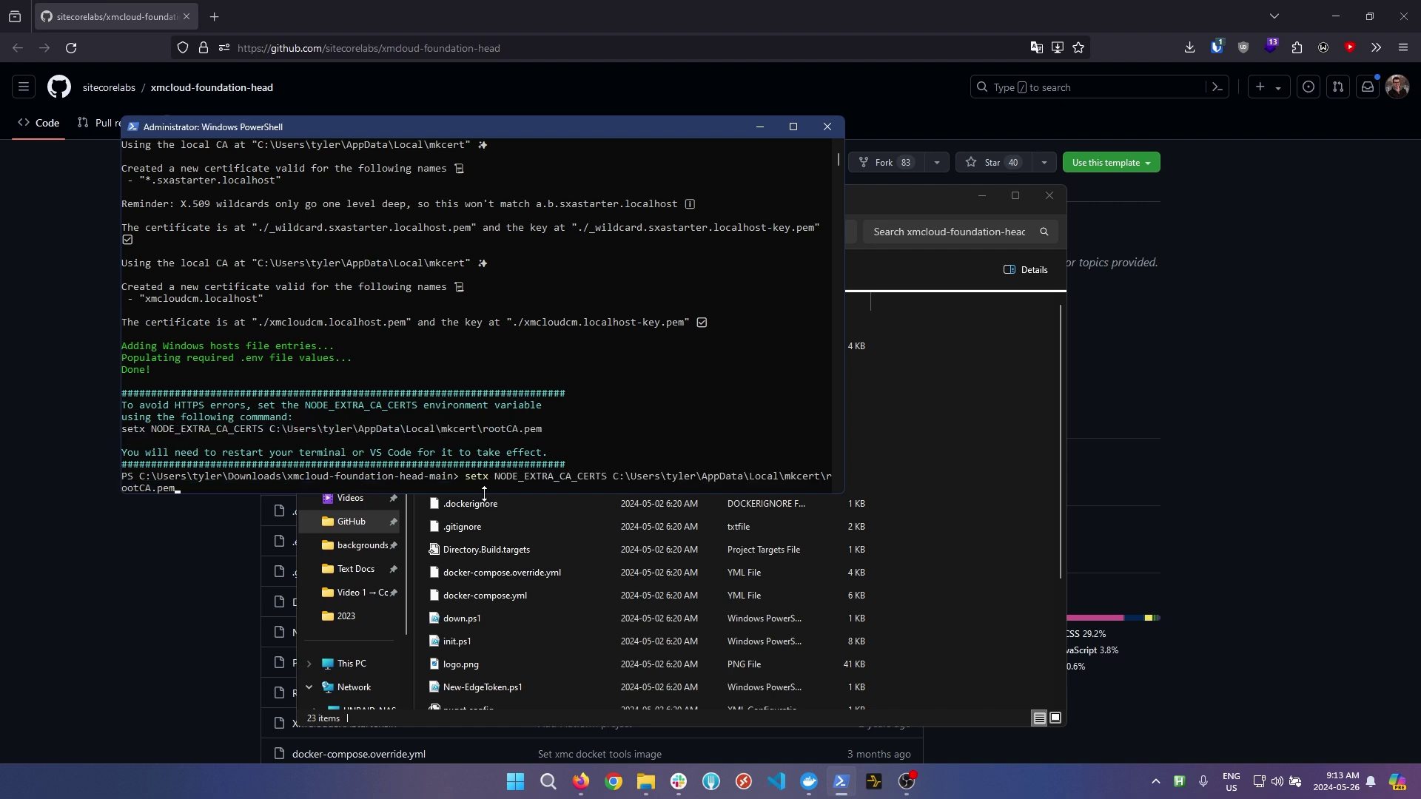
{"action": "key", "text": "Return"}
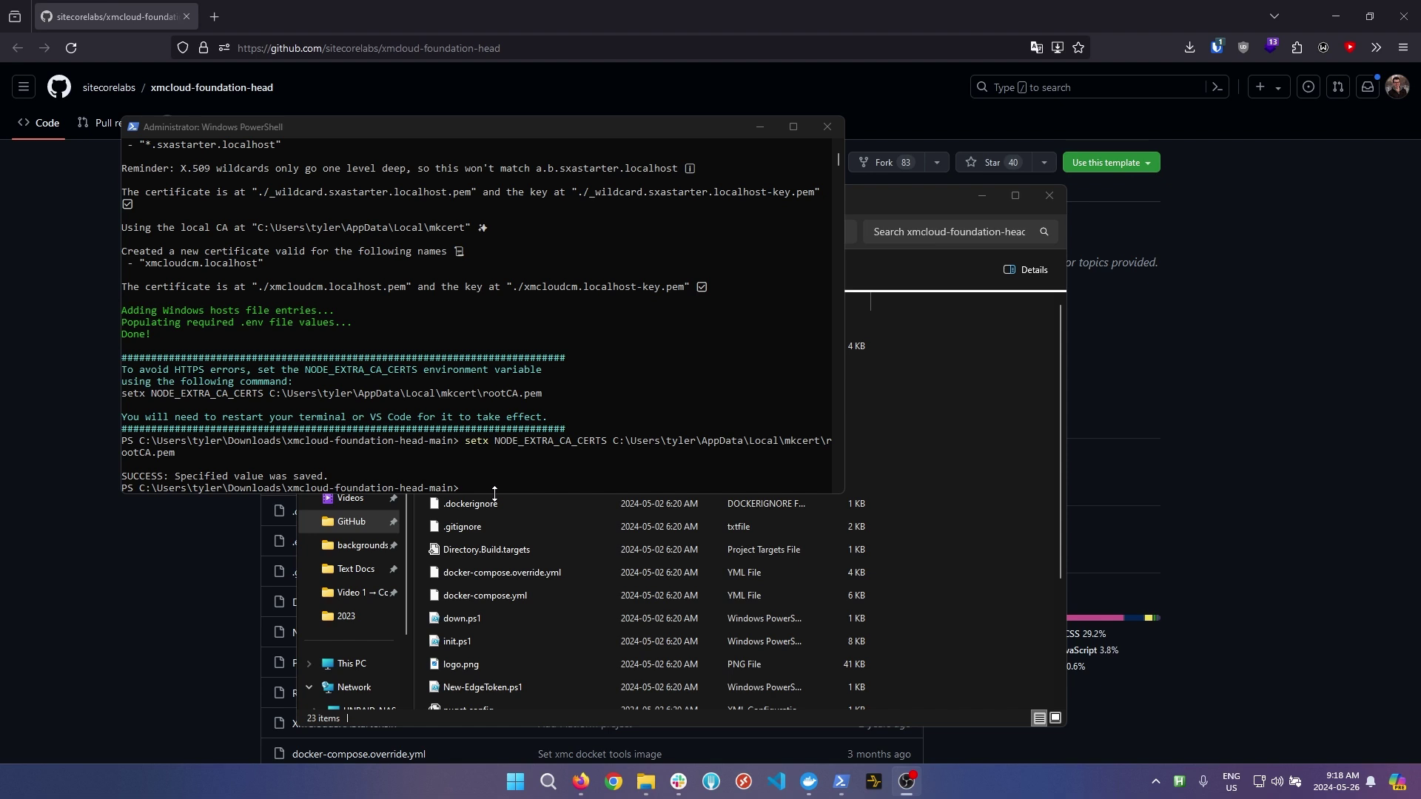
Step: Open the project folder's .env file with Edit with Notepad++
{"action": "left_click", "coordinate": [1009, 501]}
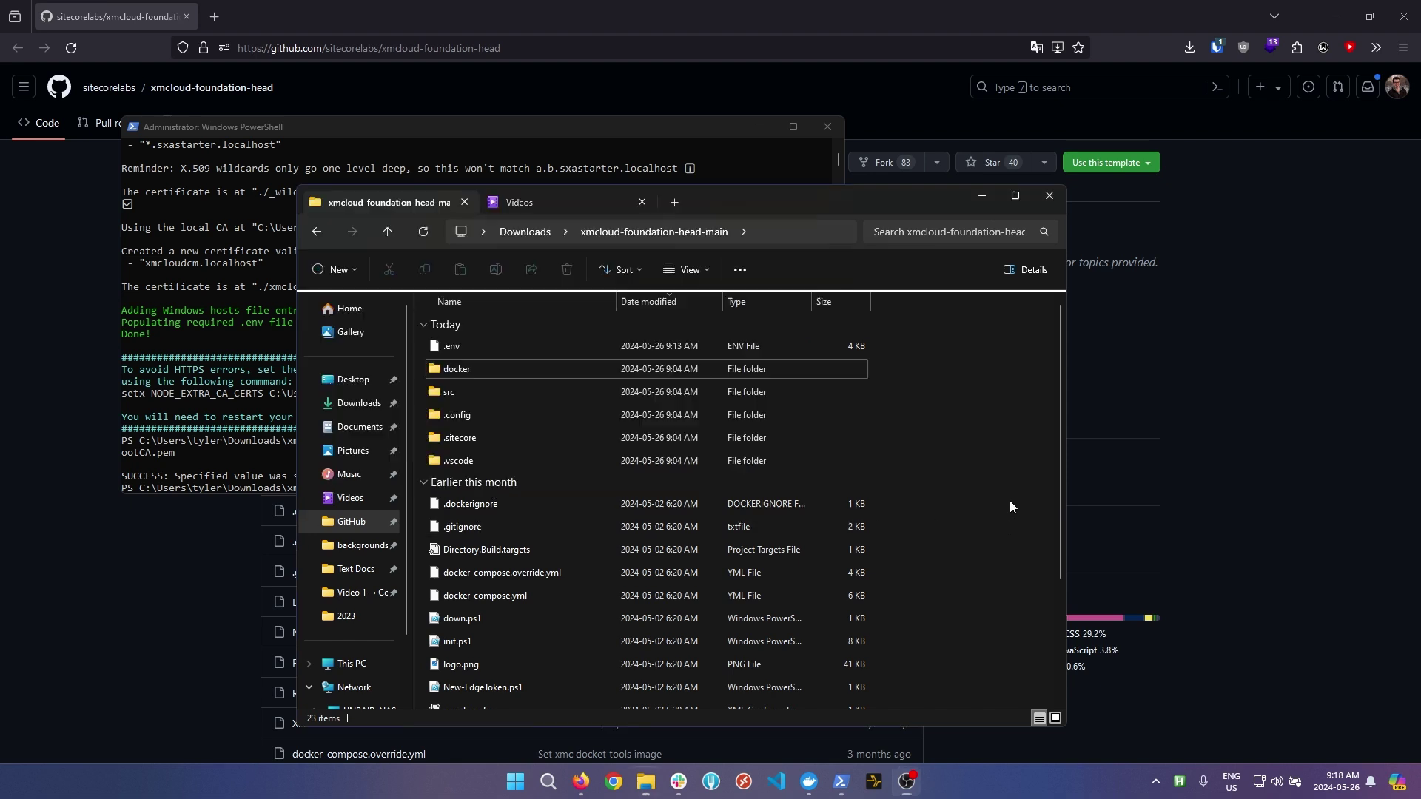
{"action": "left_click", "coordinate": [518, 346]}
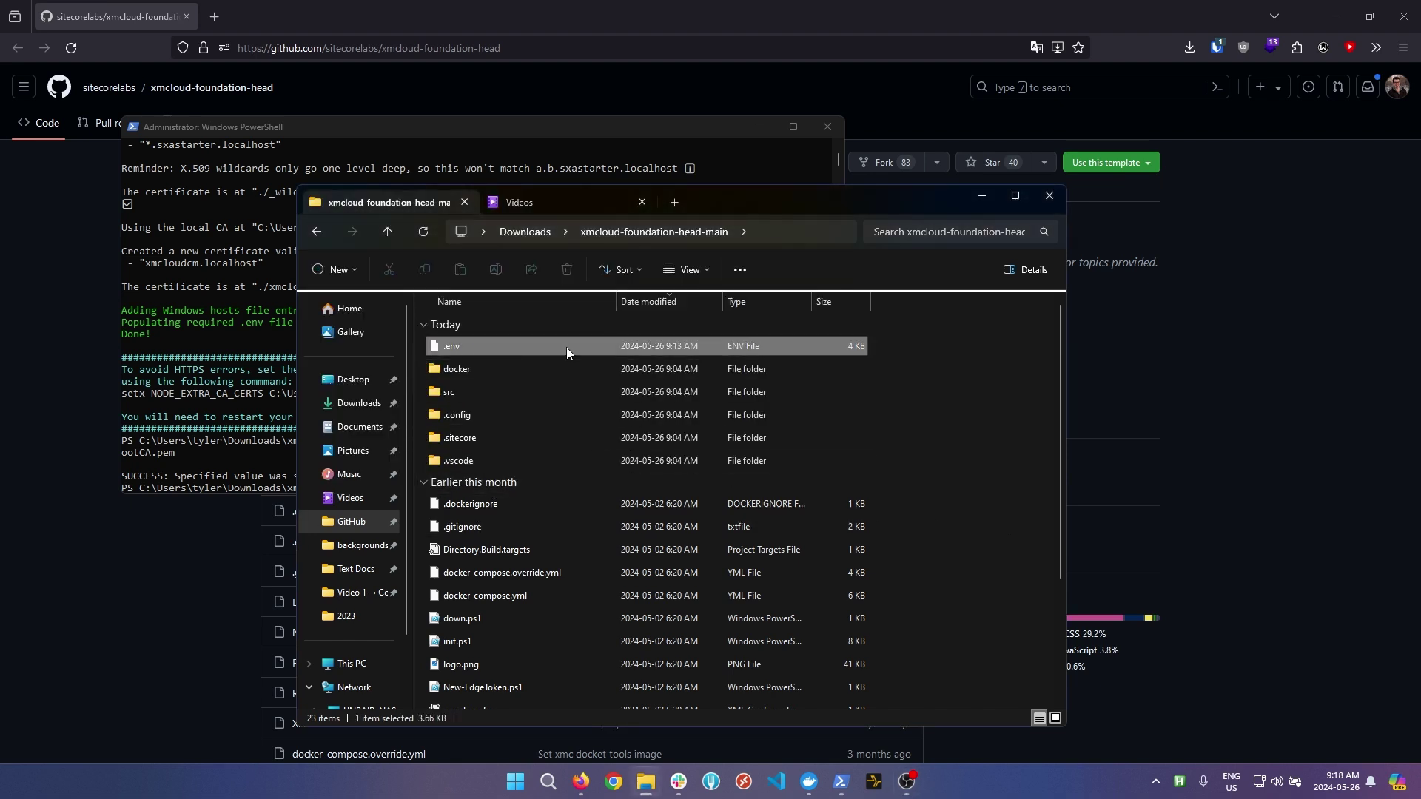
{"action": "right_click", "coordinate": [487, 352]}
{"action": "left_click", "coordinate": [548, 568]}
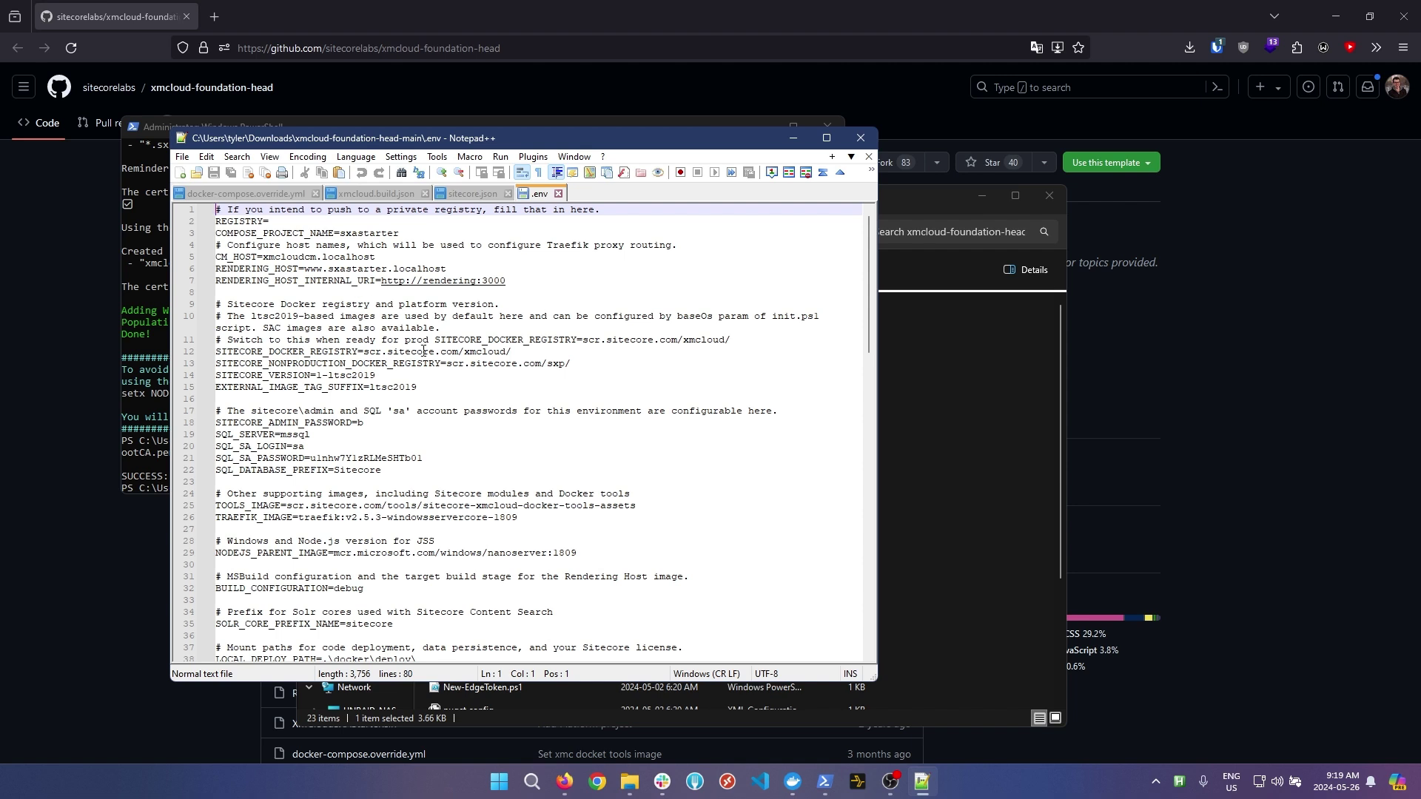
Step: Replace all 3 occurrences of $ with s throughout the .env file
{"action": "left_click", "coordinate": [423, 351]}
{"action": "double_click", "coordinate": [415, 351]}
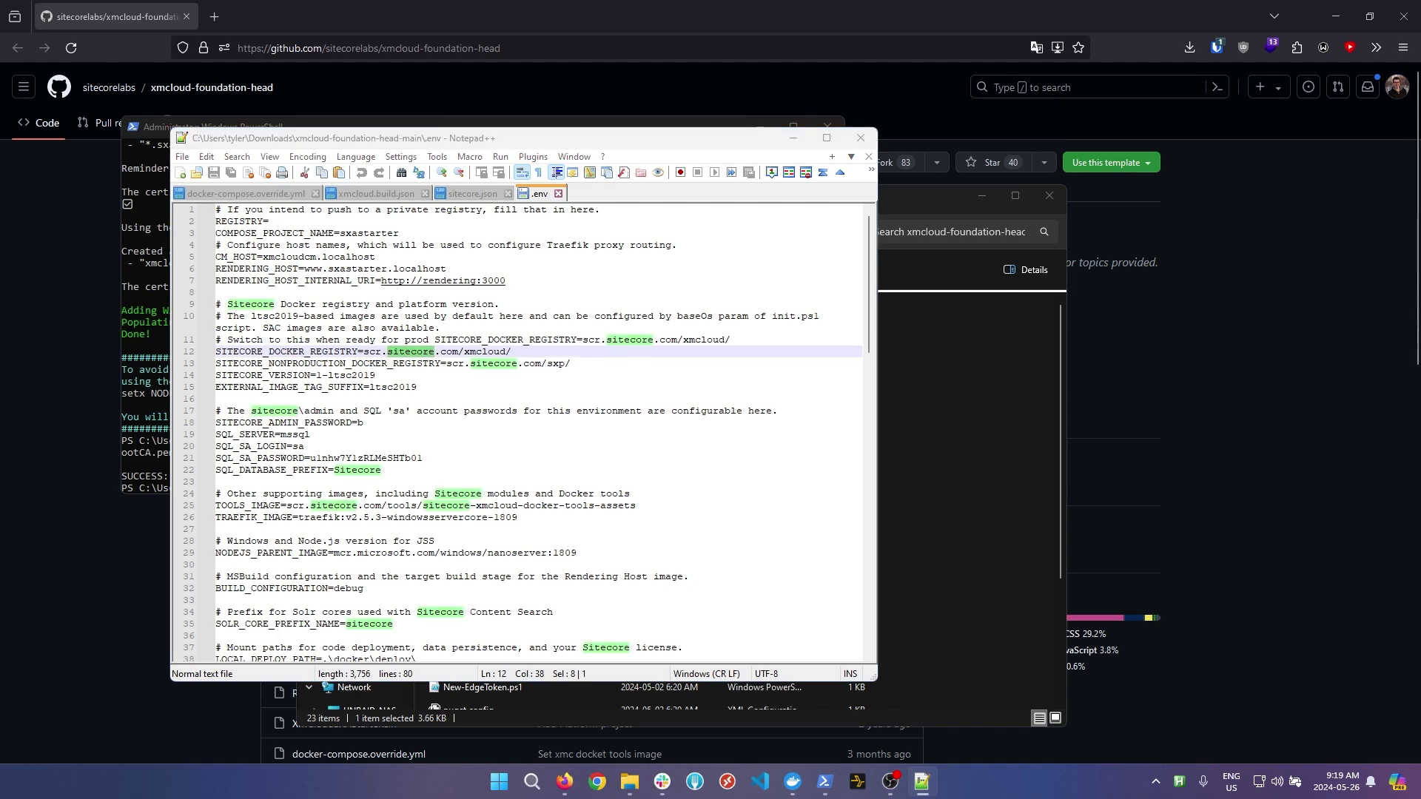
{"action": "key", "text": "ctrl+f"}
{"action": "left_click", "coordinate": [433, 332]}
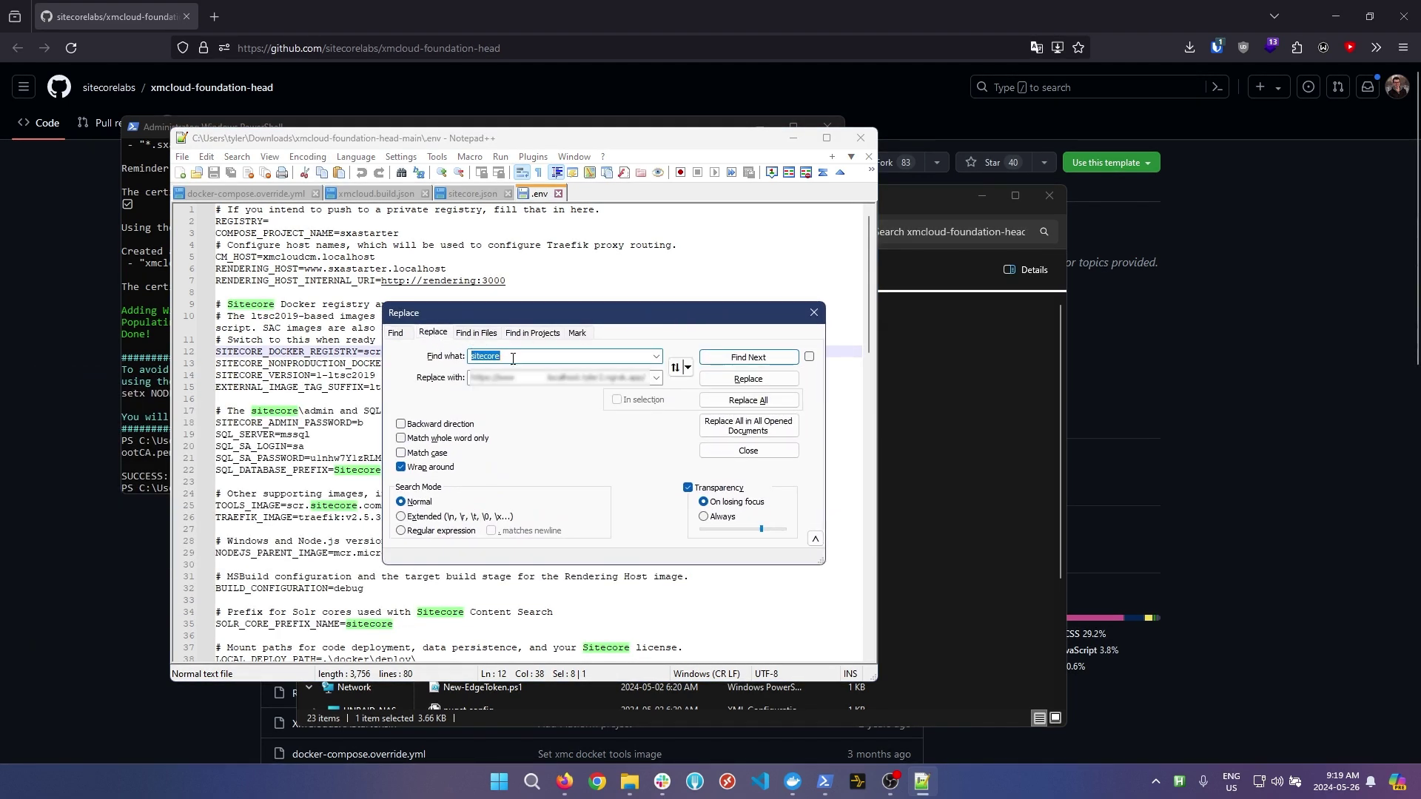
{"action": "key", "text": "Tab"}
{"action": "key", "text": "BackSpace"}
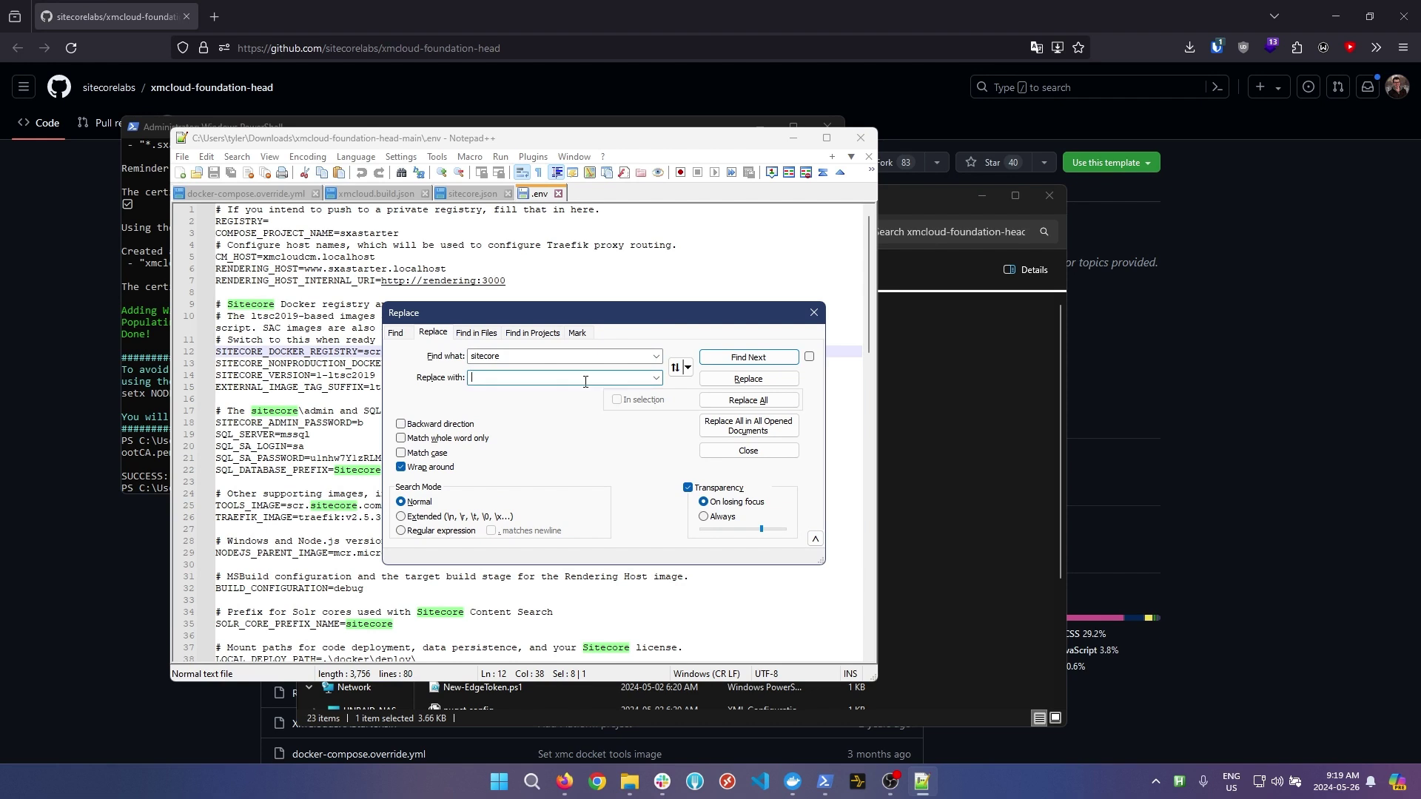
{"action": "double_click", "coordinate": [609, 357]}
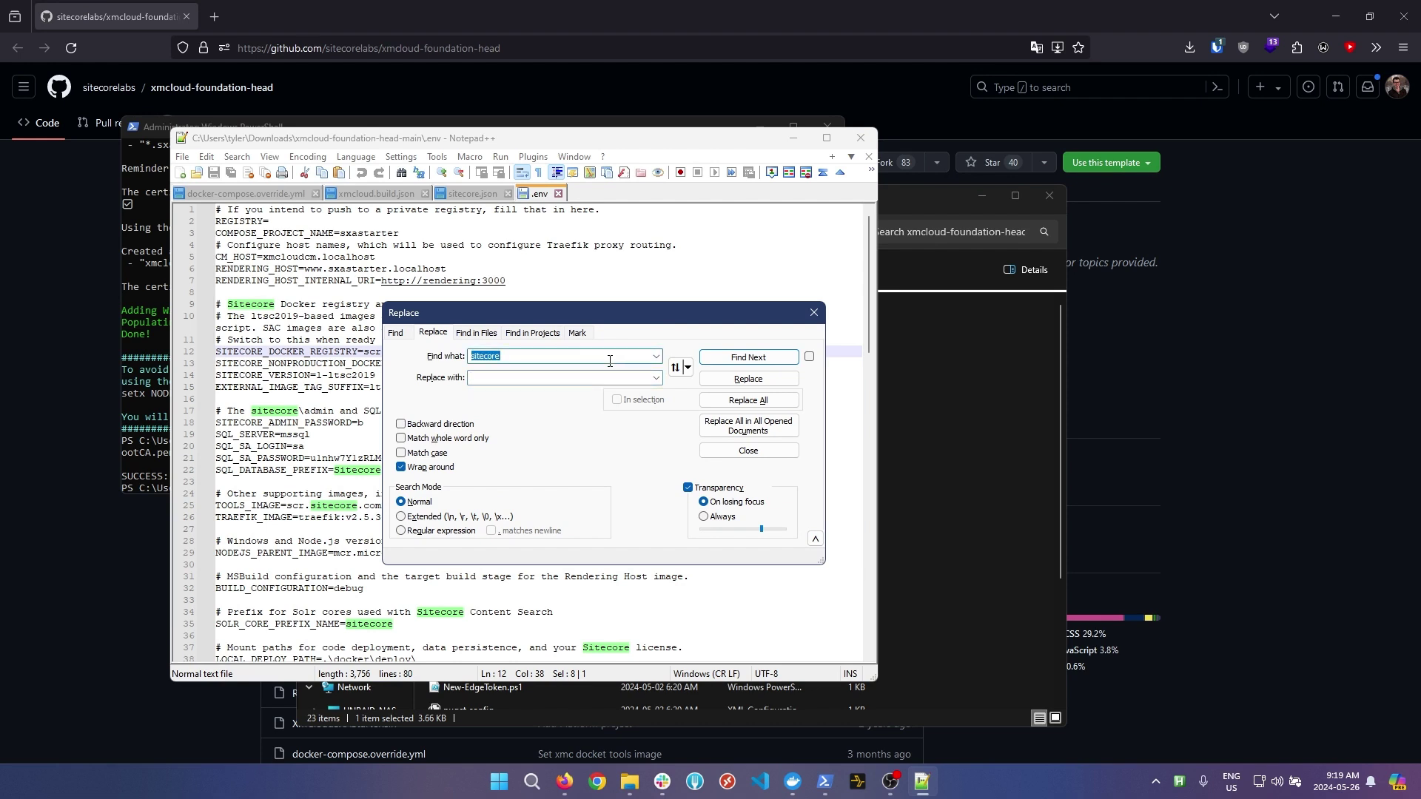
{"action": "type", "text": "$"}
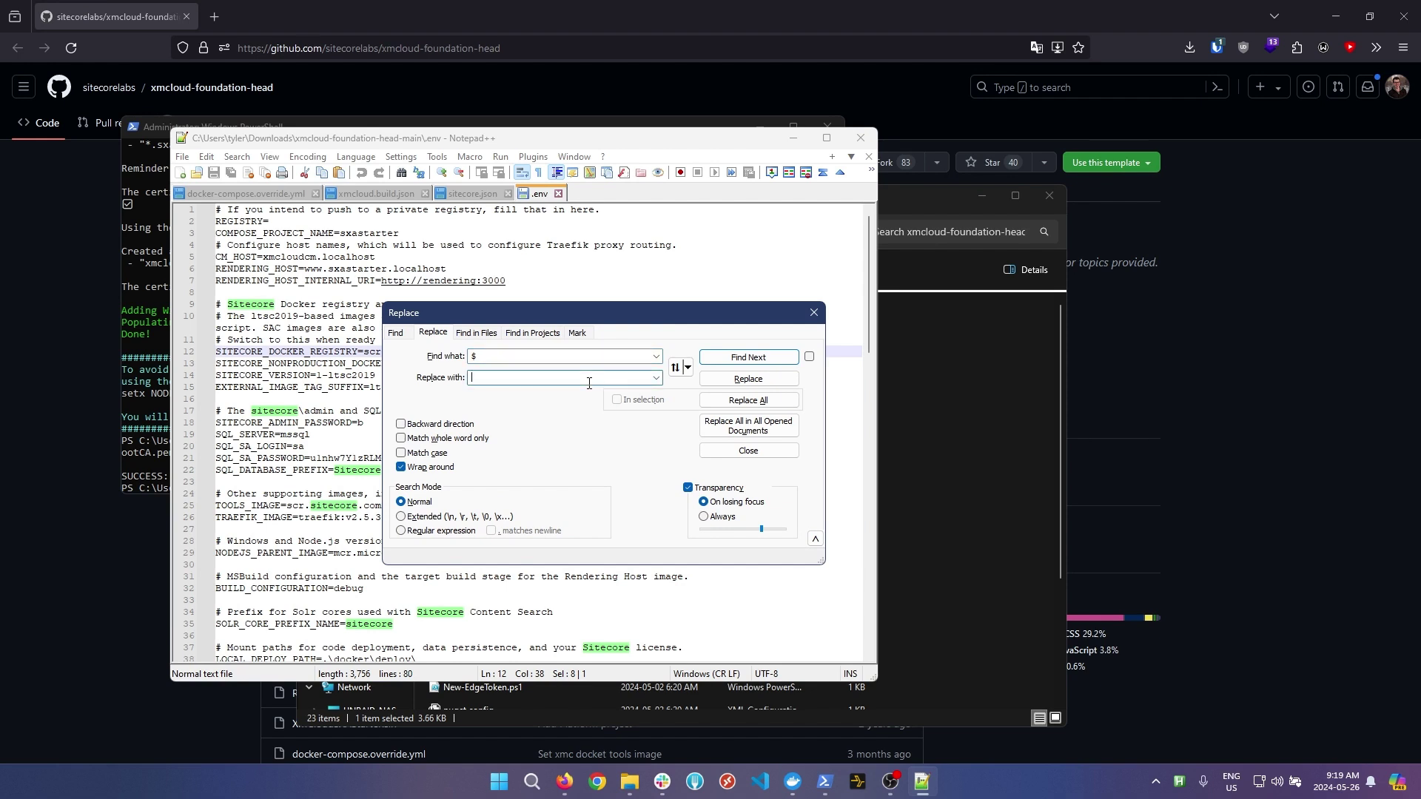
{"action": "type", "text": "s"}
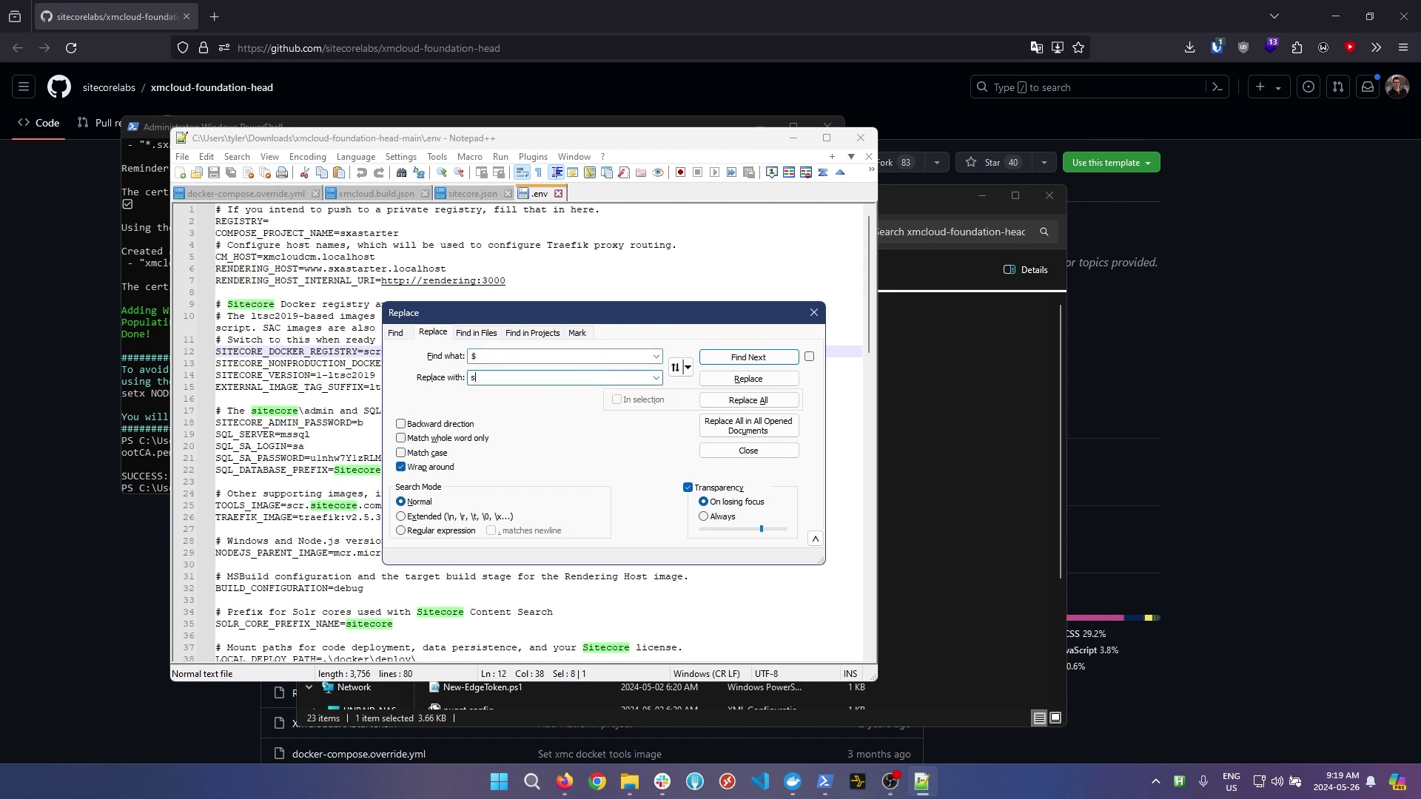
{"action": "left_click", "coordinate": [721, 407]}
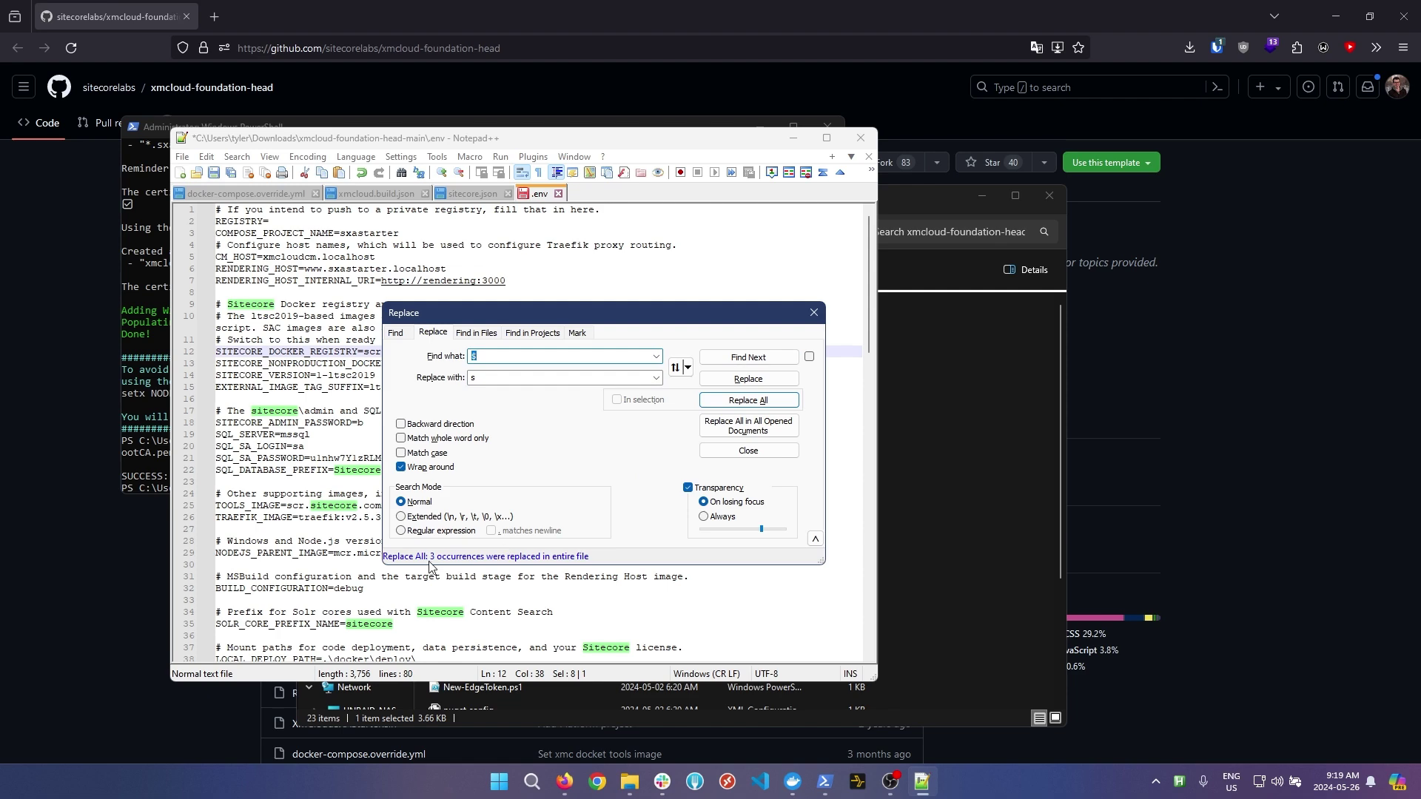
{"action": "left_click", "coordinate": [809, 310]}
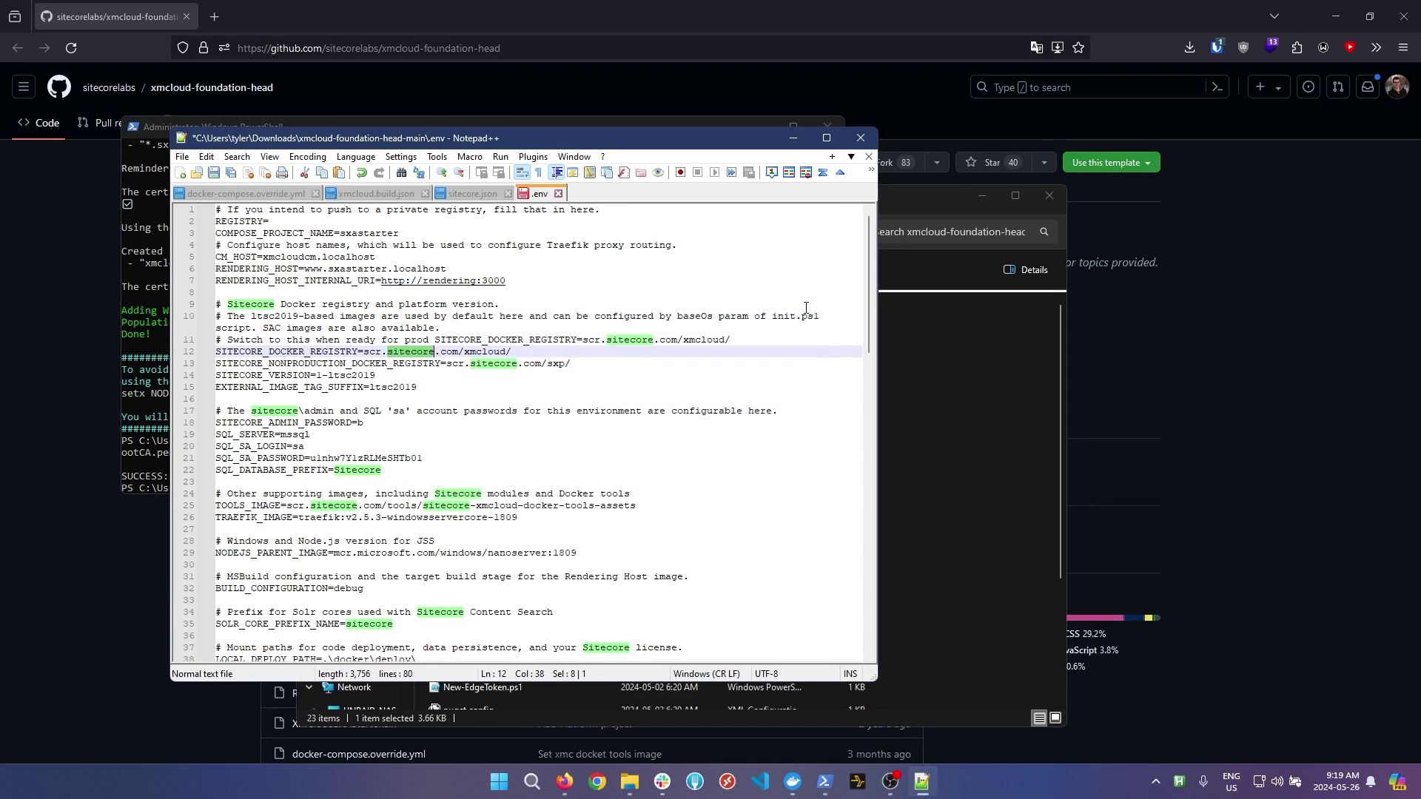
Step: Save the edited .env, select up.ps1 in the project folder, and return to PowerShell
{"action": "left_click", "coordinate": [728, 343]}
{"action": "key", "text": "ctrl+s"}
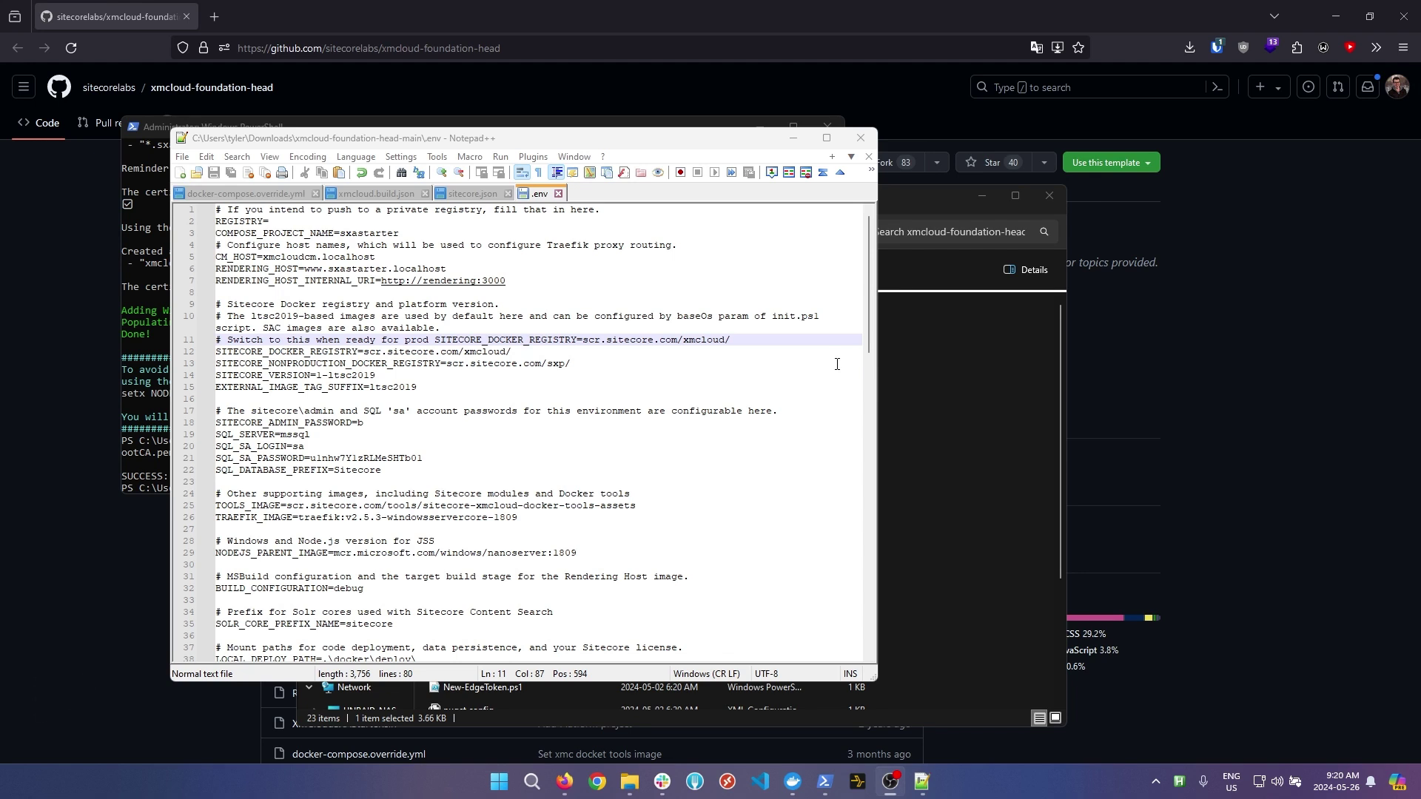
{"action": "left_click", "coordinate": [996, 356]}
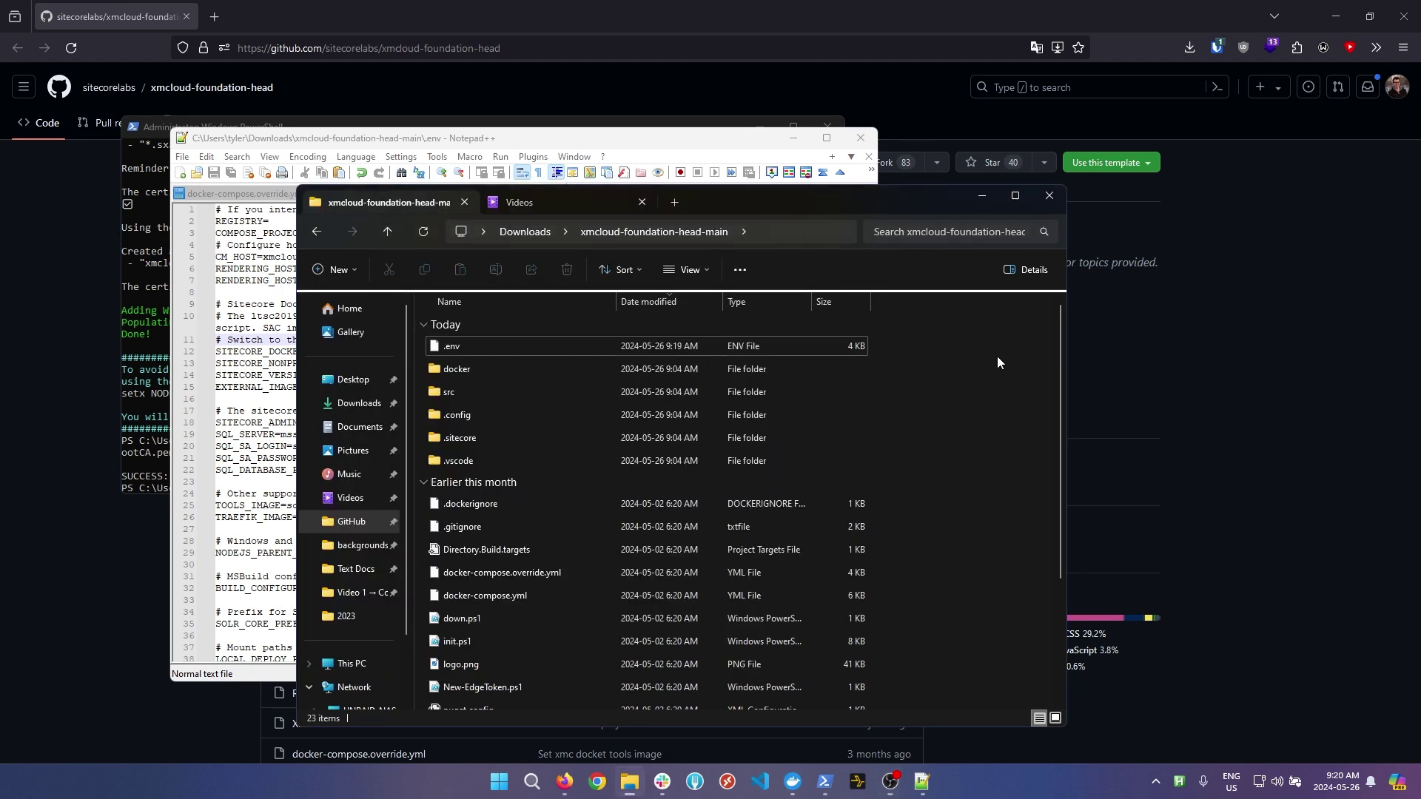
{"action": "scroll", "coordinate": [774, 418], "scroll_direction": "down", "scroll_amount": 2}
{"action": "scroll", "coordinate": [572, 522], "scroll_direction": "down", "scroll_amount": 1}
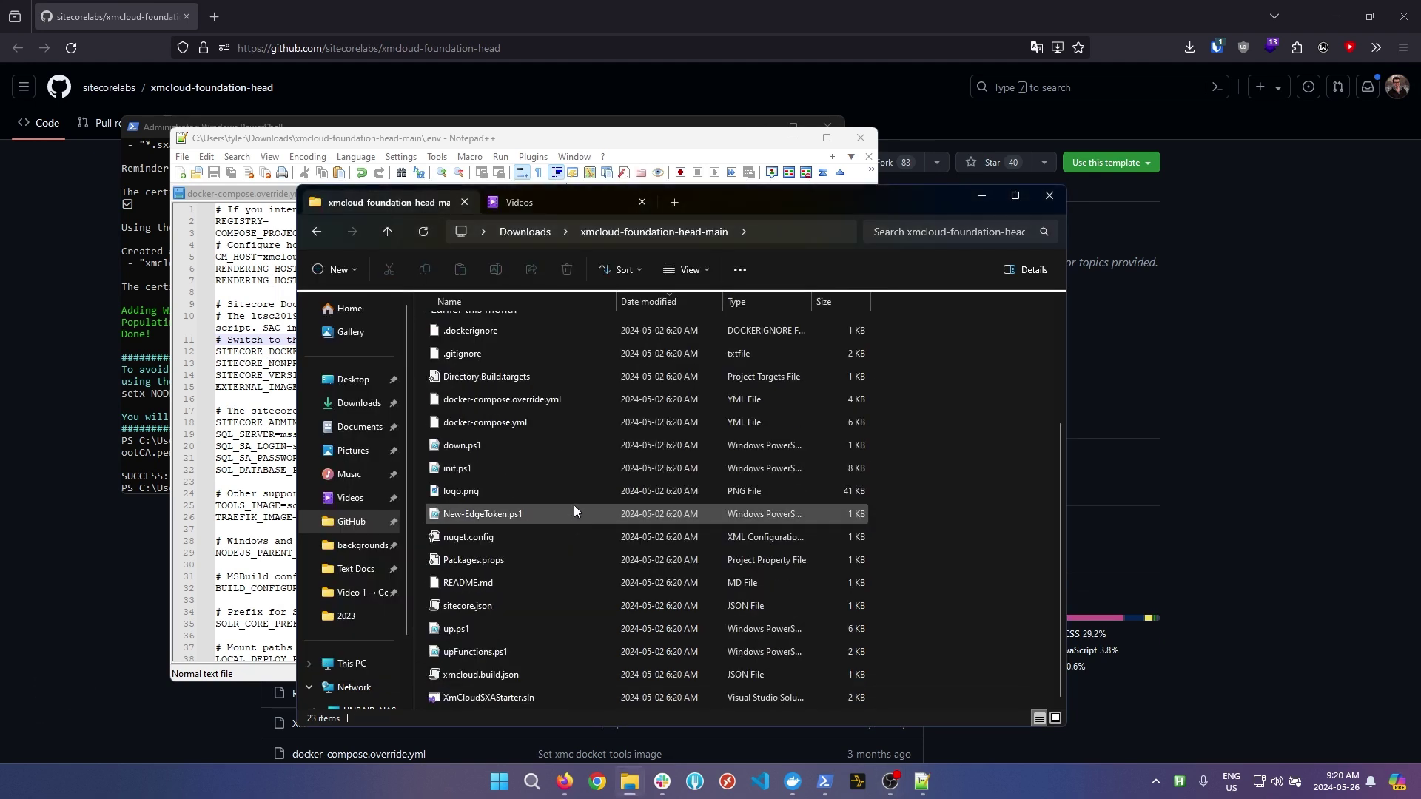
{"action": "left_click", "coordinate": [484, 630]}
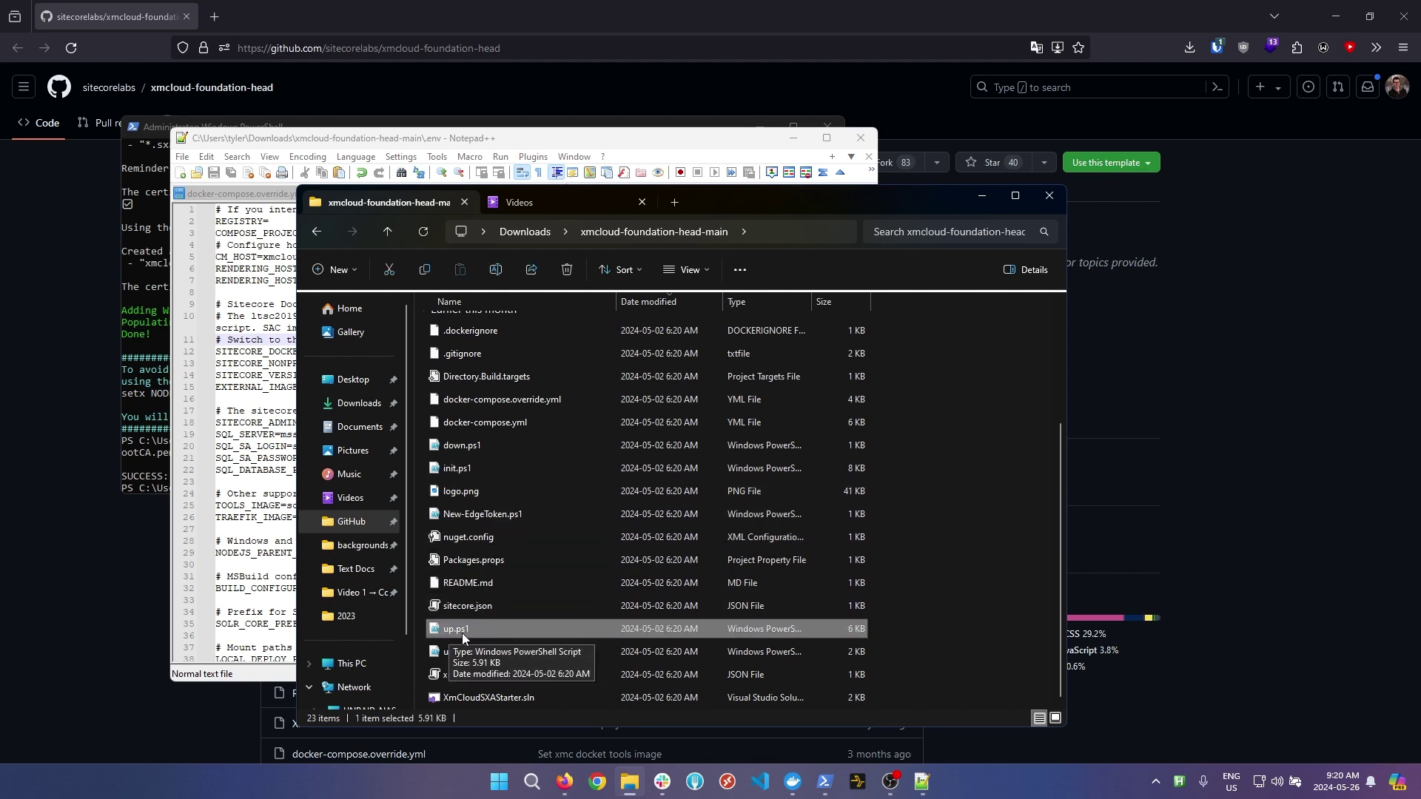
{"action": "left_click", "coordinate": [158, 427]}
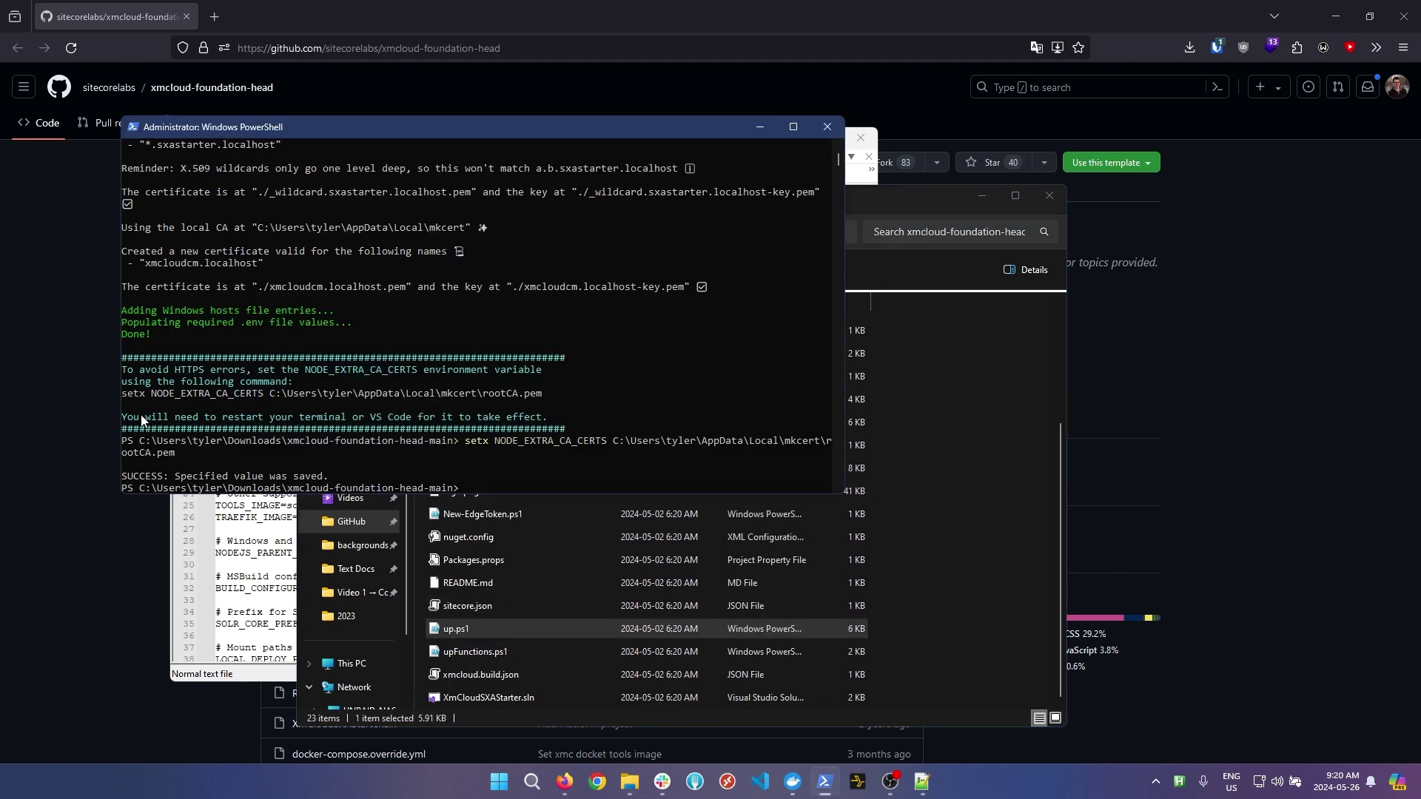
Step: Run ./up.ps1 from the project folder in PowerShell to start the local environment
{"action": "left_click", "coordinate": [538, 490]}
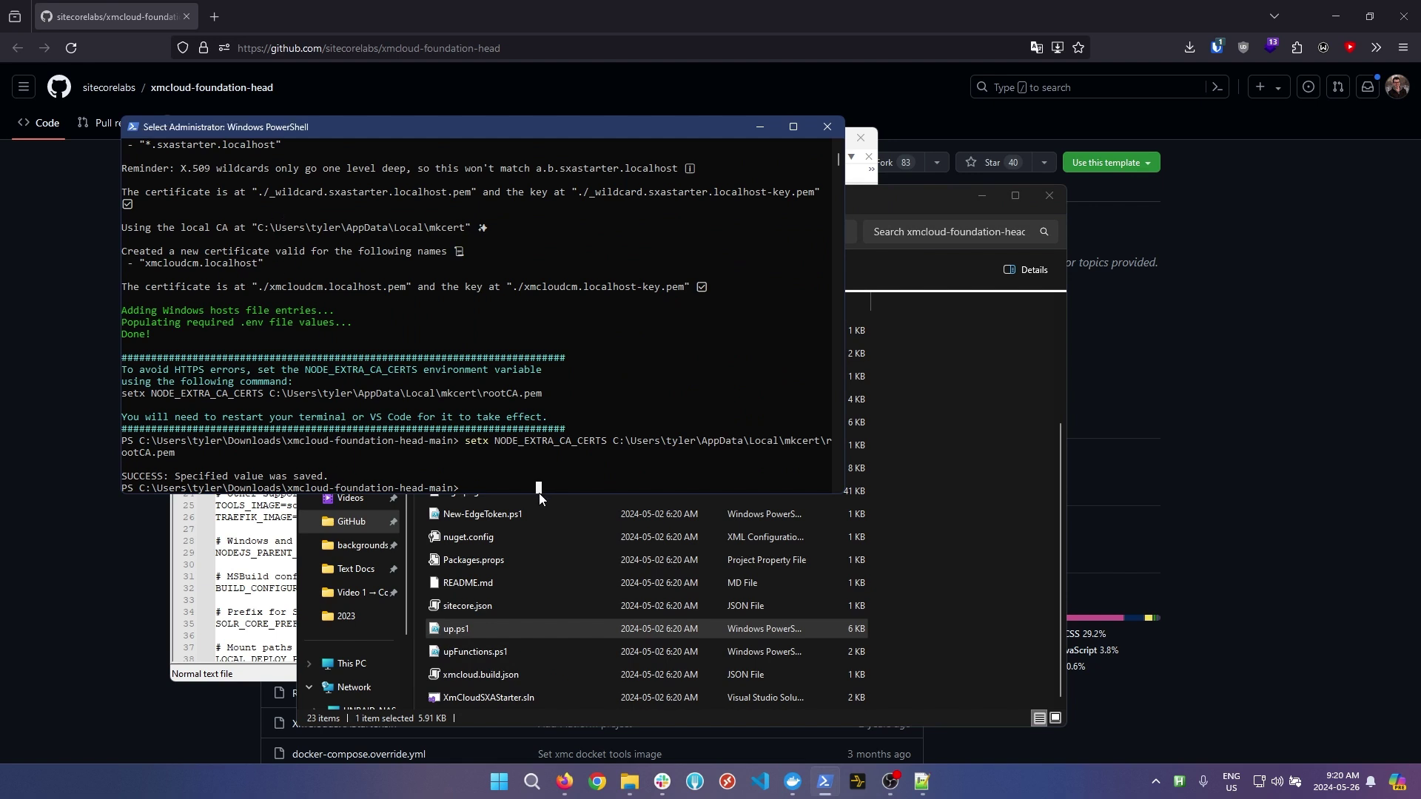
{"action": "type", "text": "./up.ps1"}
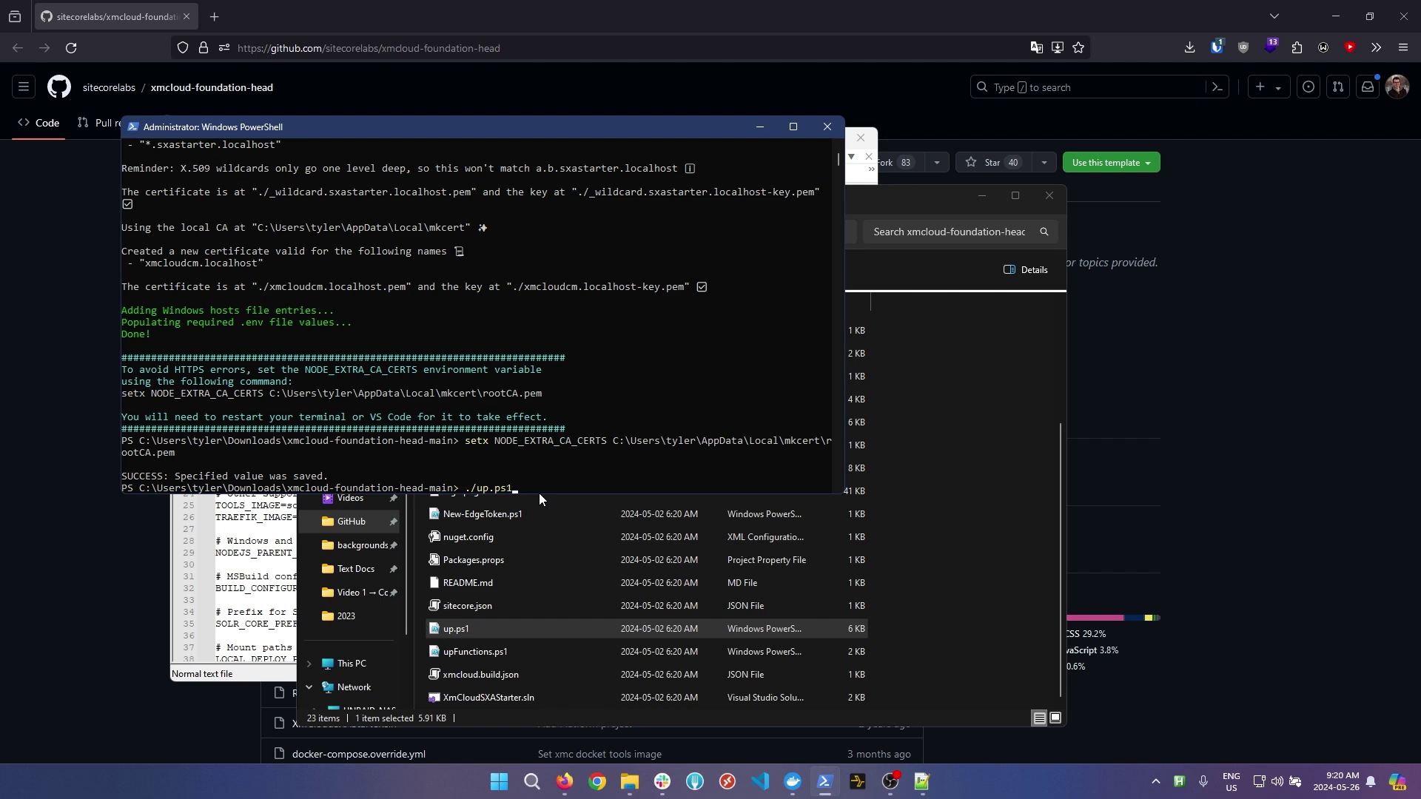
{"action": "key", "text": "Return"}
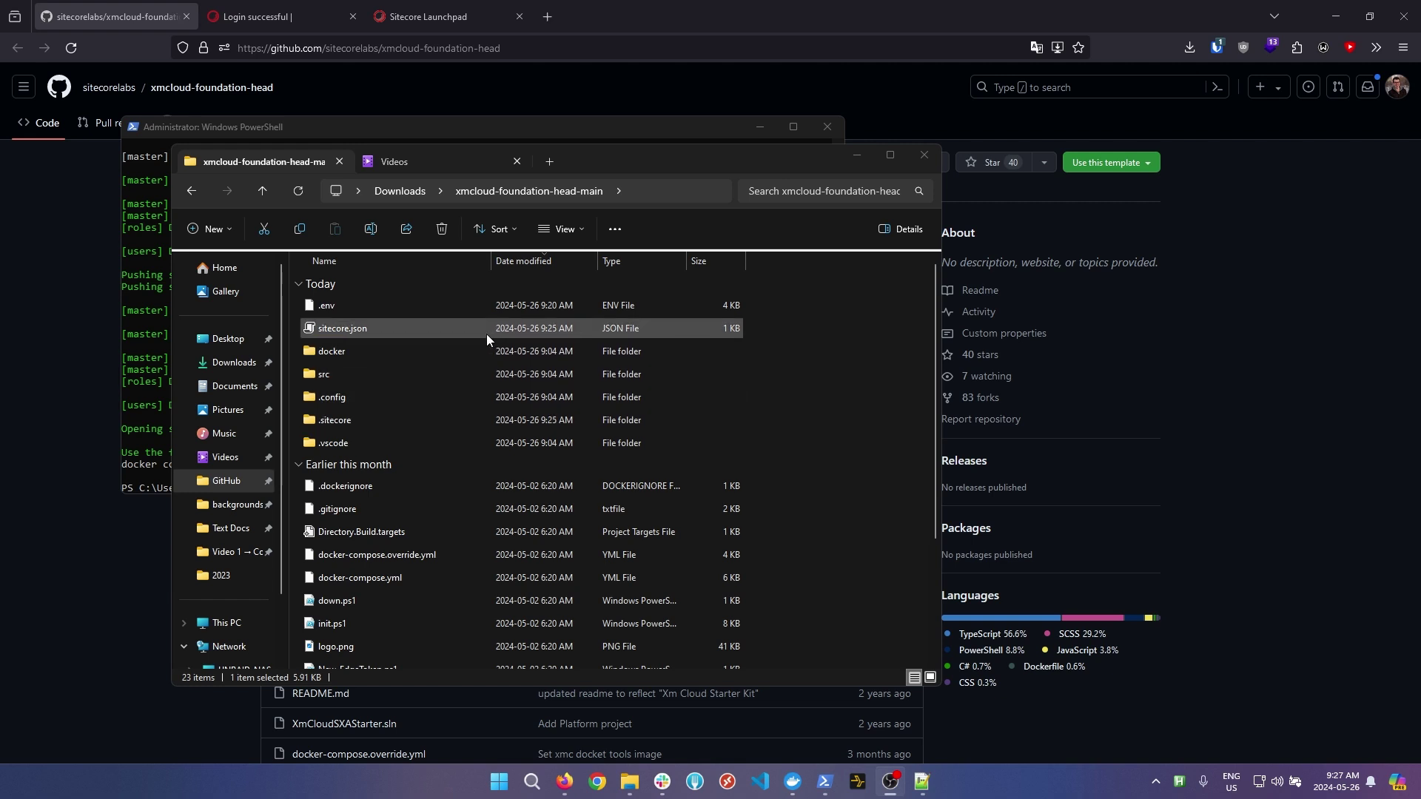
Step: Open the project's docker folder and select the clean.ps1 script
{"action": "double_click", "coordinate": [337, 353]}
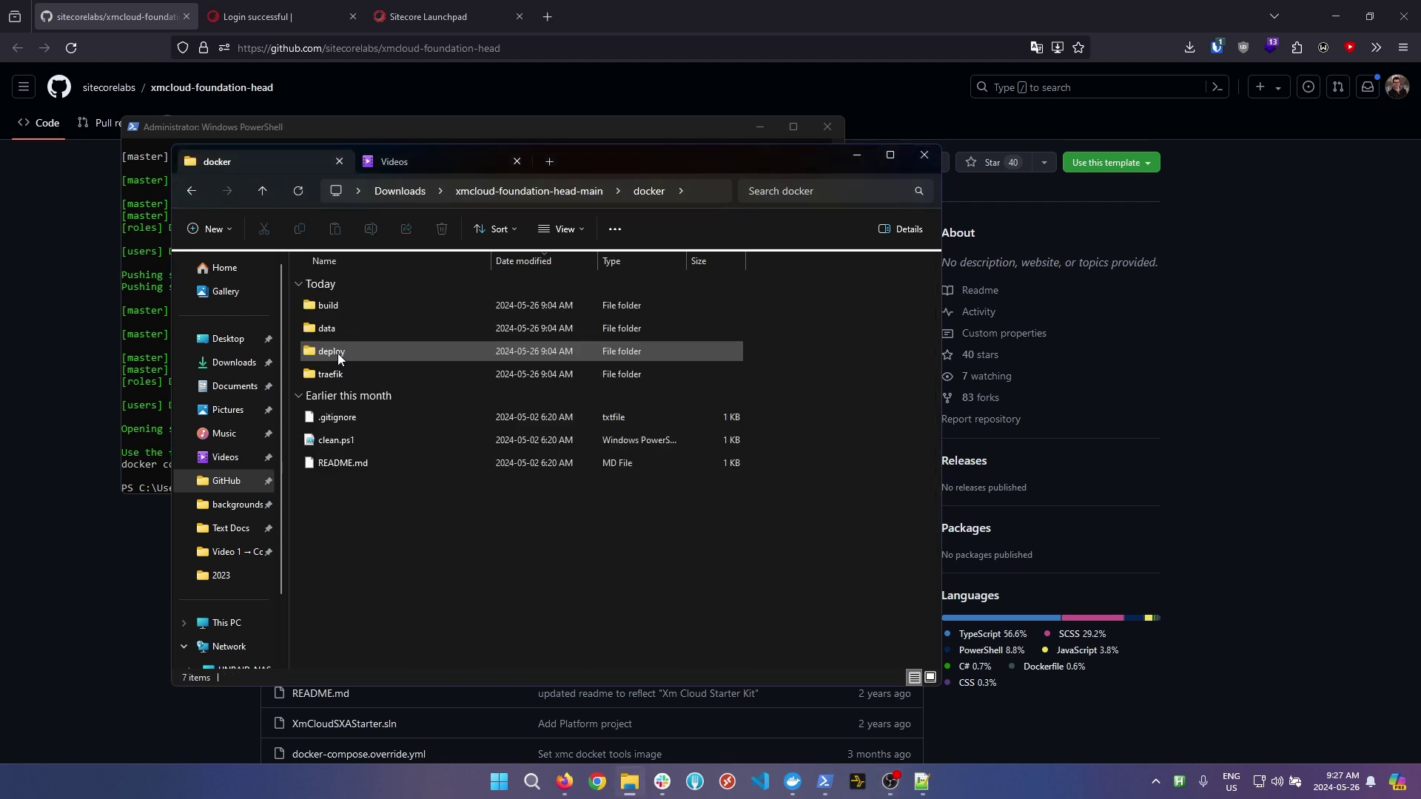
{"action": "left_click", "coordinate": [369, 442]}
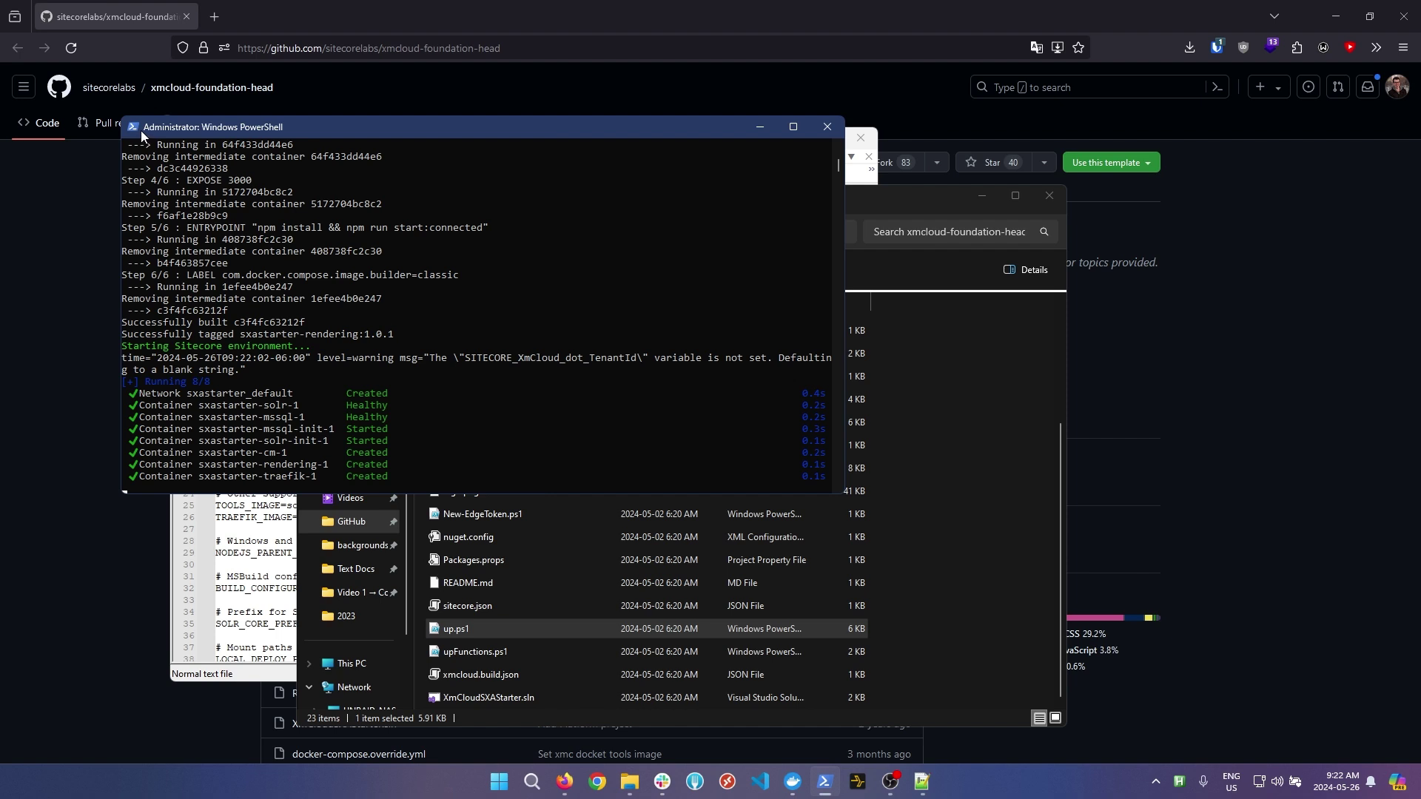
Step: Let the containers finish starting, then open the CLI device authentication page in the browser
{"action": "left_click", "coordinate": [264, 408]}
{"action": "key", "text": "Escape"}
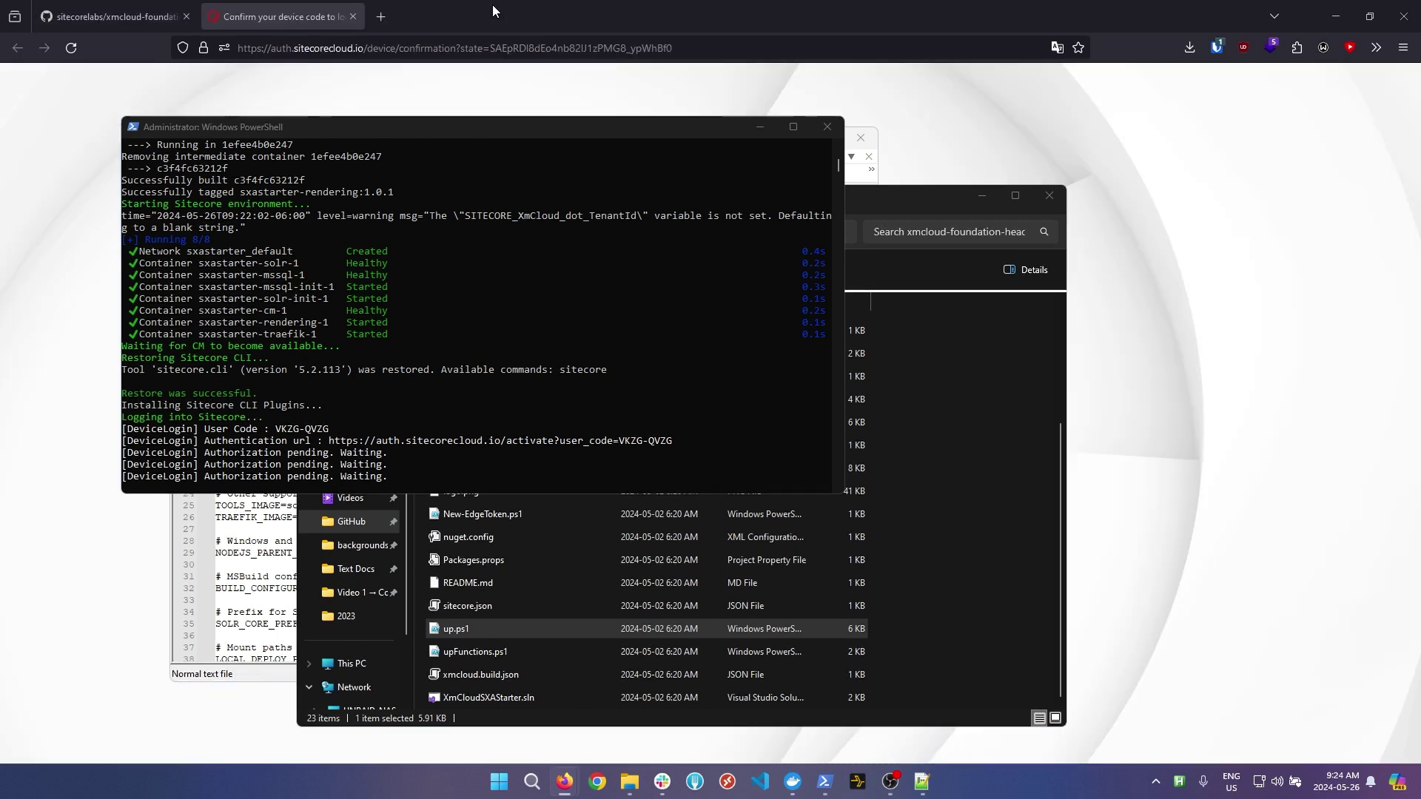
{"action": "left_click", "coordinate": [494, 6]}
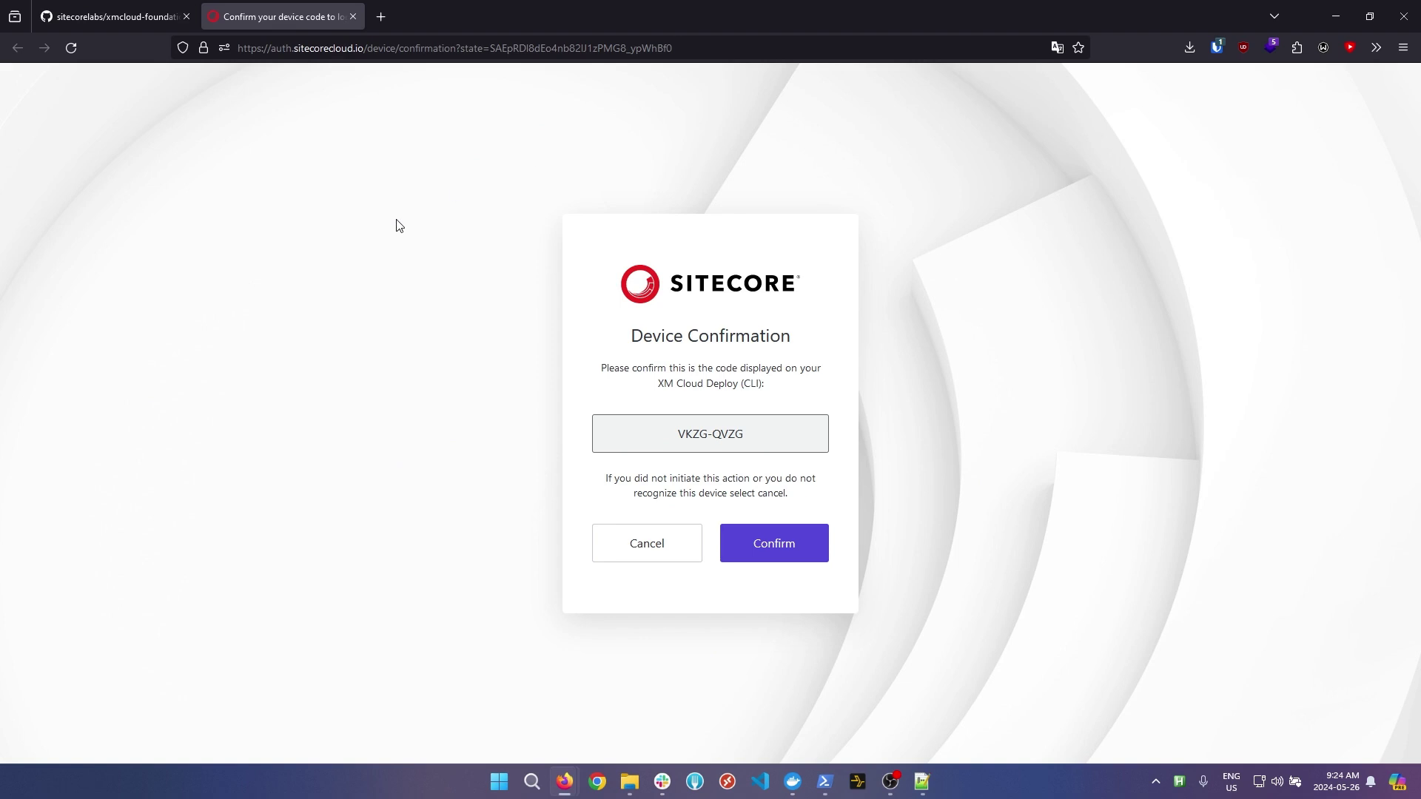
Step: Confirm the CLI device code, log in with the account e-mail and password, and pick the second organization
{"action": "left_click", "coordinate": [743, 557]}
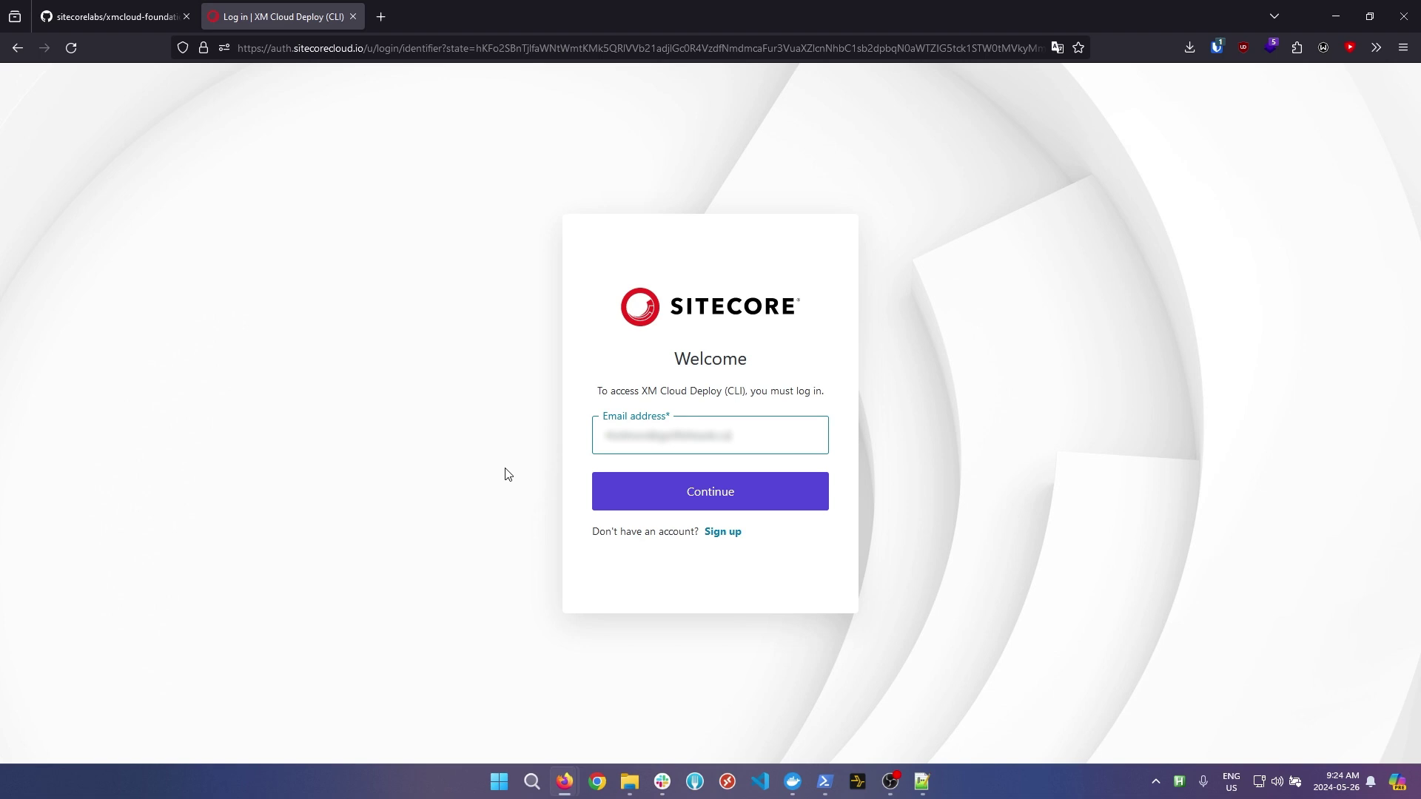
{"action": "left_click", "coordinate": [643, 501]}
{"action": "left_click", "coordinate": [675, 538]}
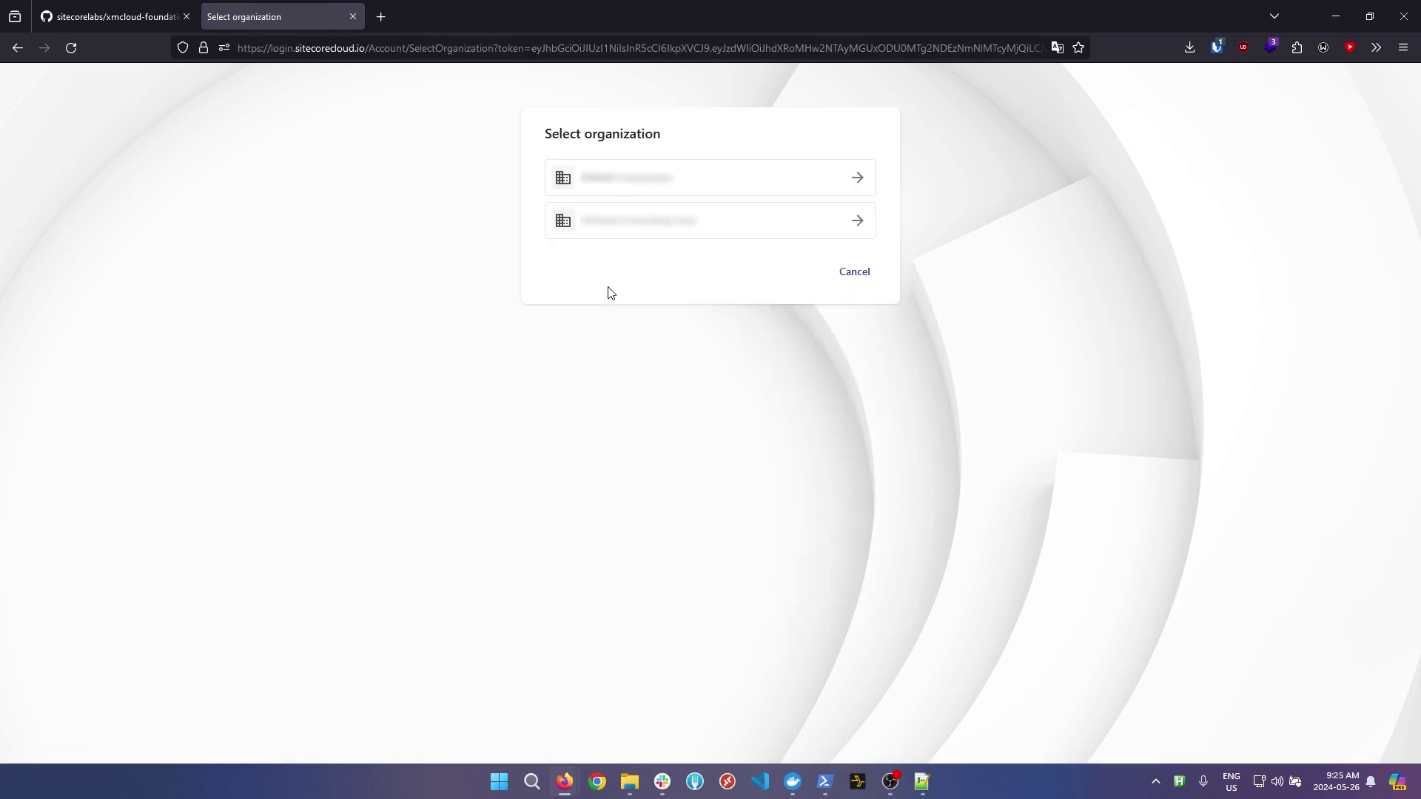
{"action": "left_click", "coordinate": [640, 237]}
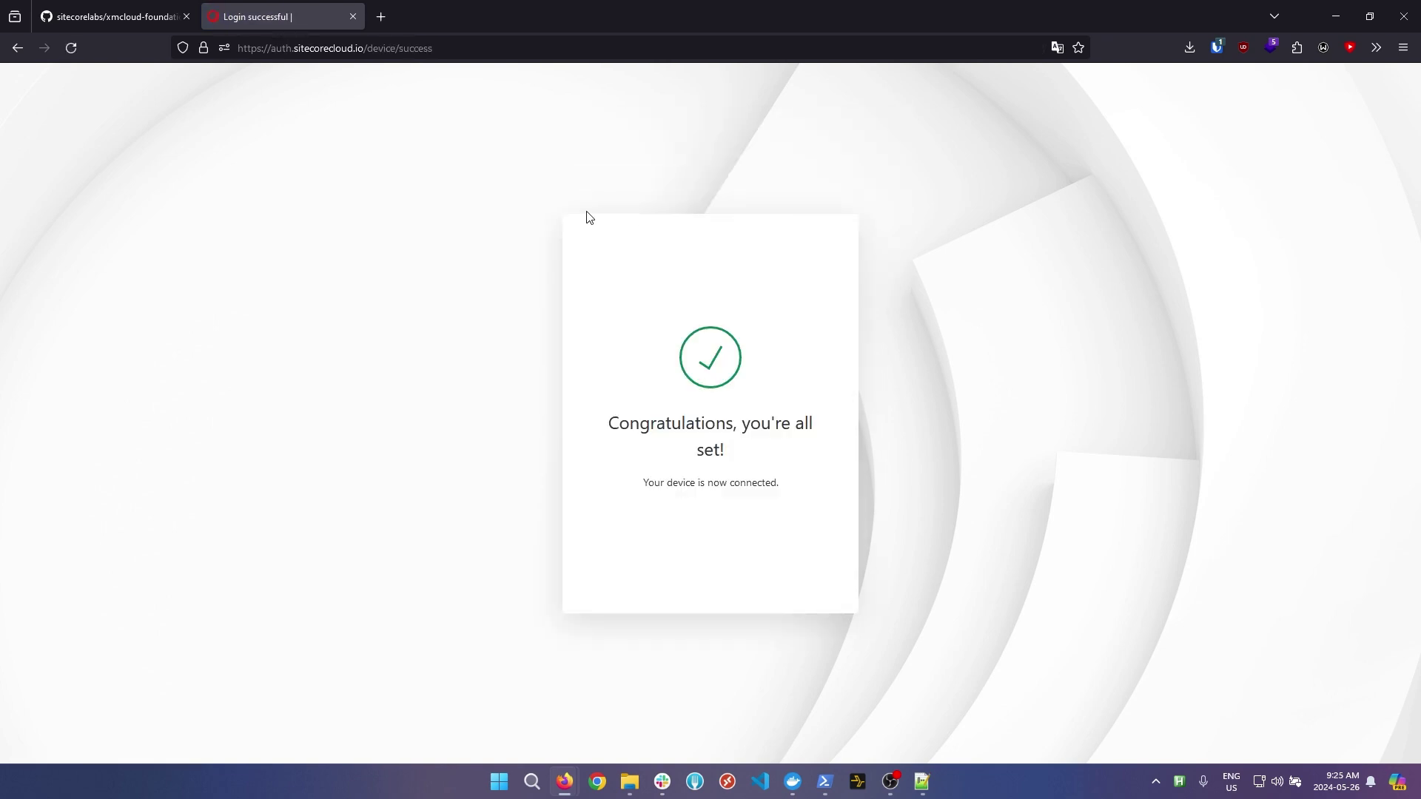
{"action": "left_click", "coordinate": [825, 781]}
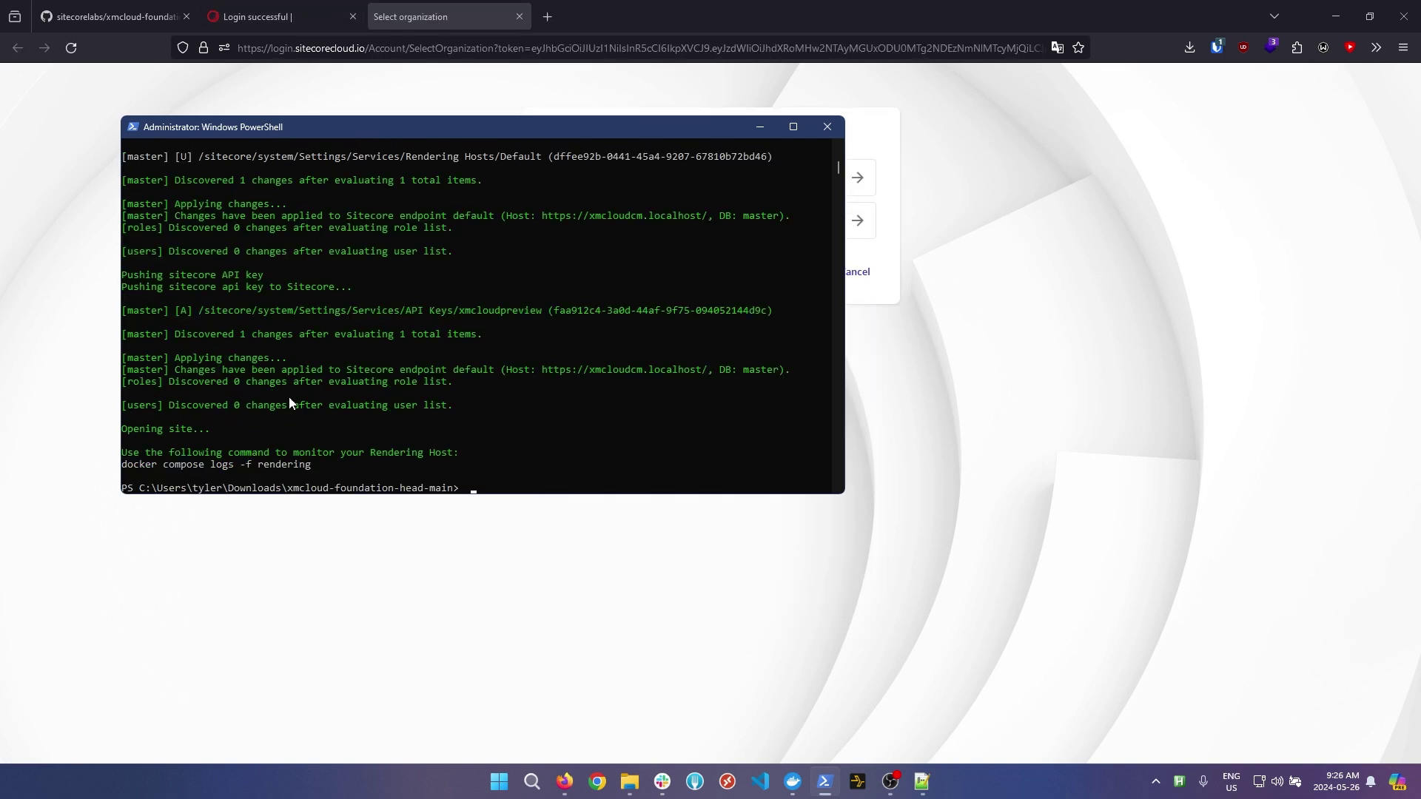
Step: Choose the second organization on the Select organization page to reach the local XM Cloud Launchpad
{"action": "left_click", "coordinate": [606, 9]}
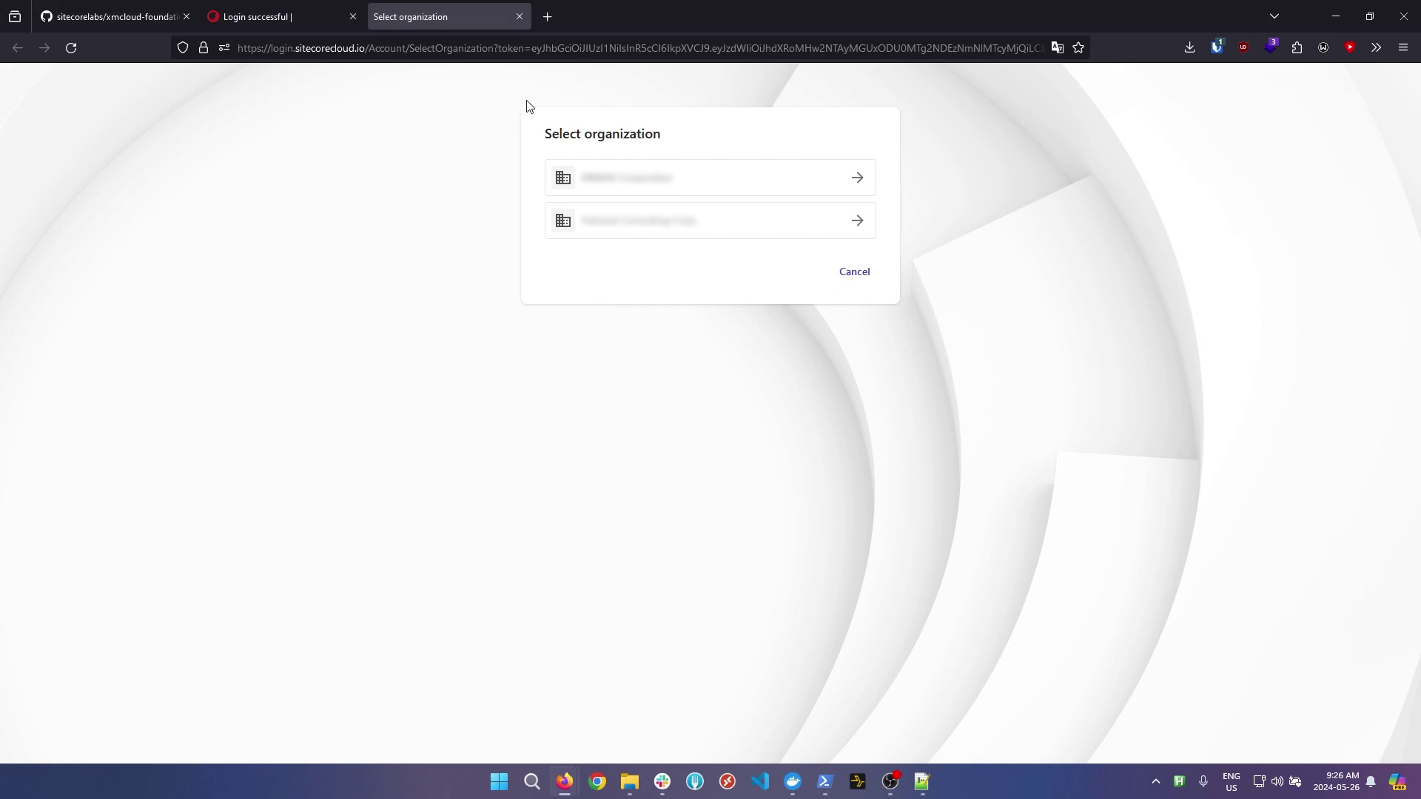
{"action": "left_click", "coordinate": [608, 230]}
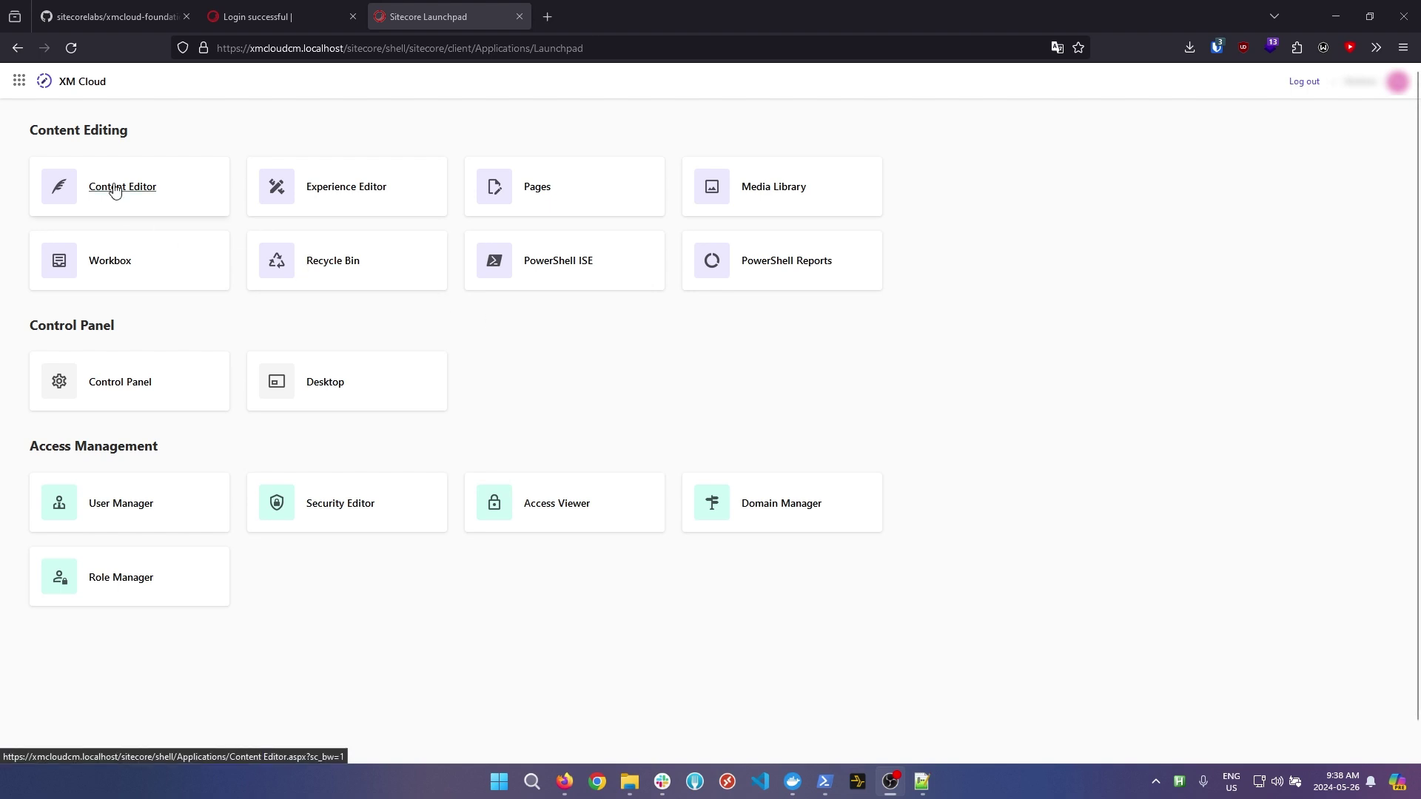
Step: Go to the Sitecore Desktop and launch the Content Editor from its start menu
{"action": "left_click", "coordinate": [317, 398]}
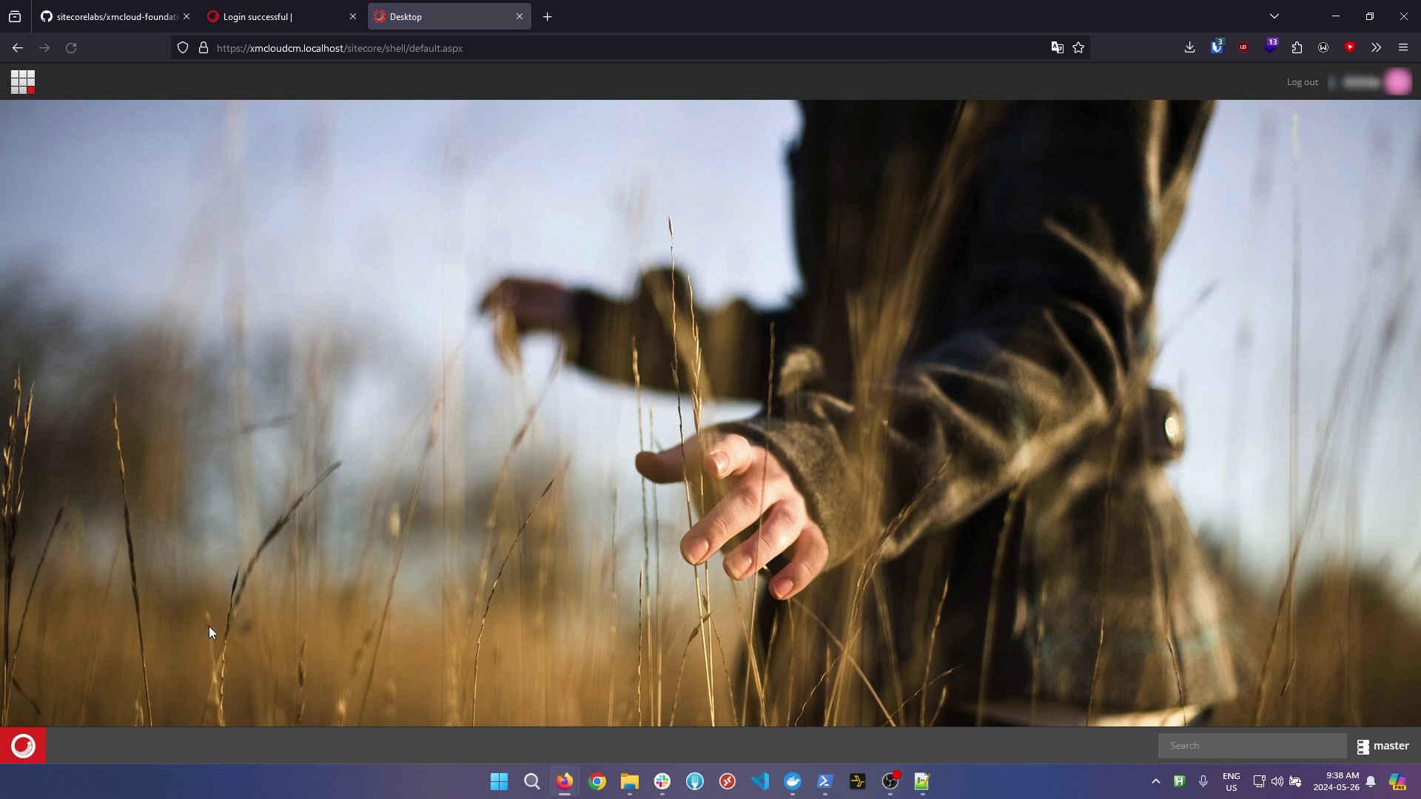
{"action": "left_click", "coordinate": [43, 753]}
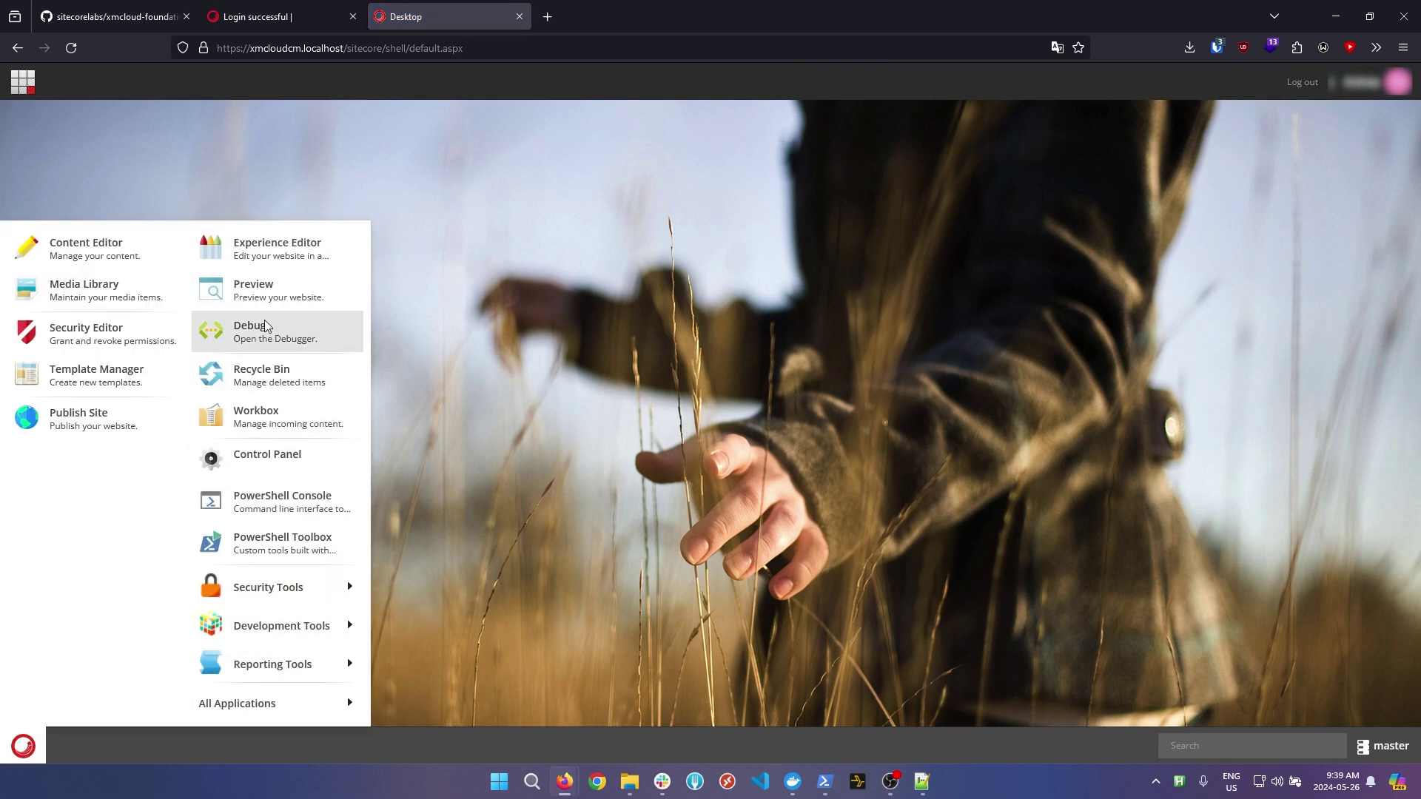
{"action": "left_click", "coordinate": [147, 256]}
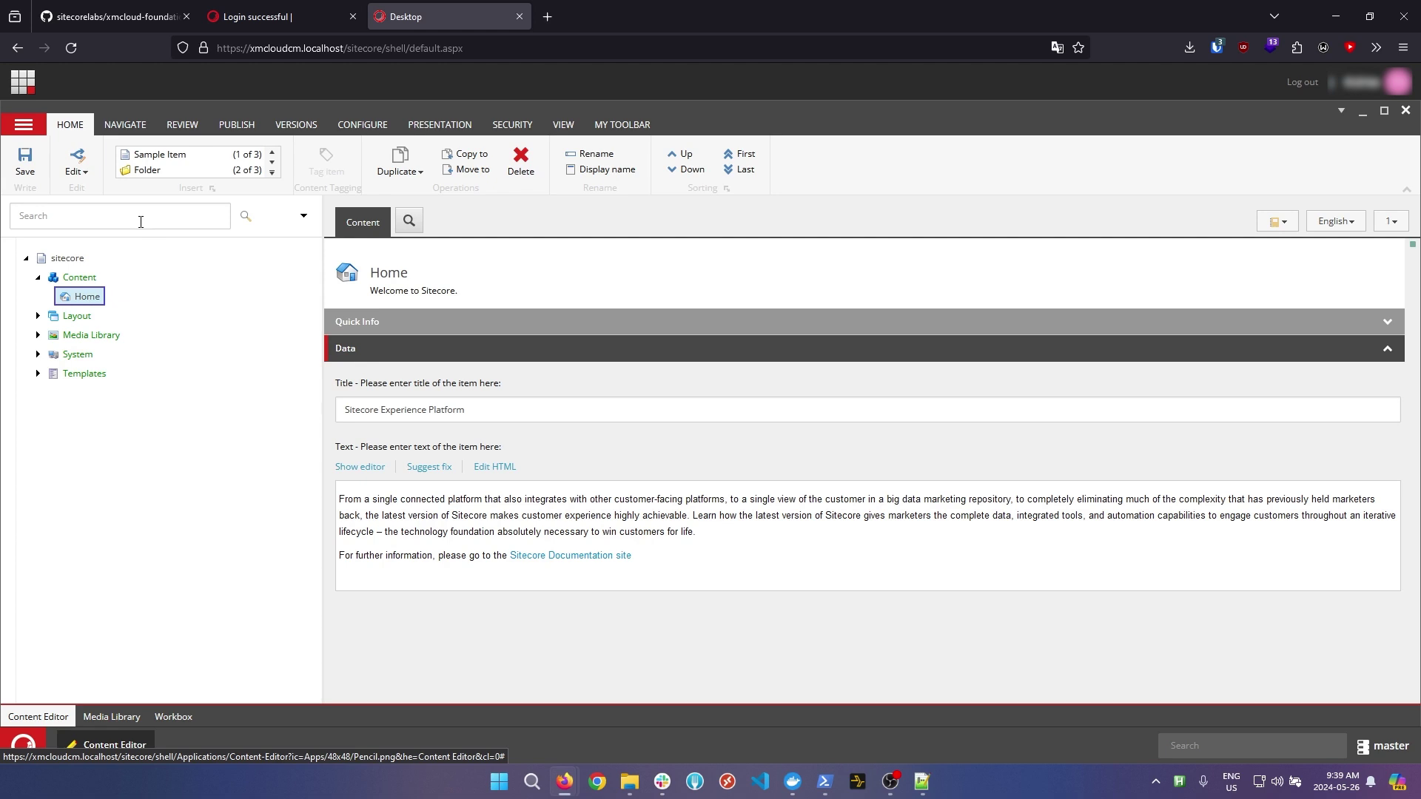
Step: Insert a Headless Site Collection under the Content node, naming it 'sites'
{"action": "left_click", "coordinate": [23, 746]}
{"action": "left_click", "coordinate": [533, 272]}
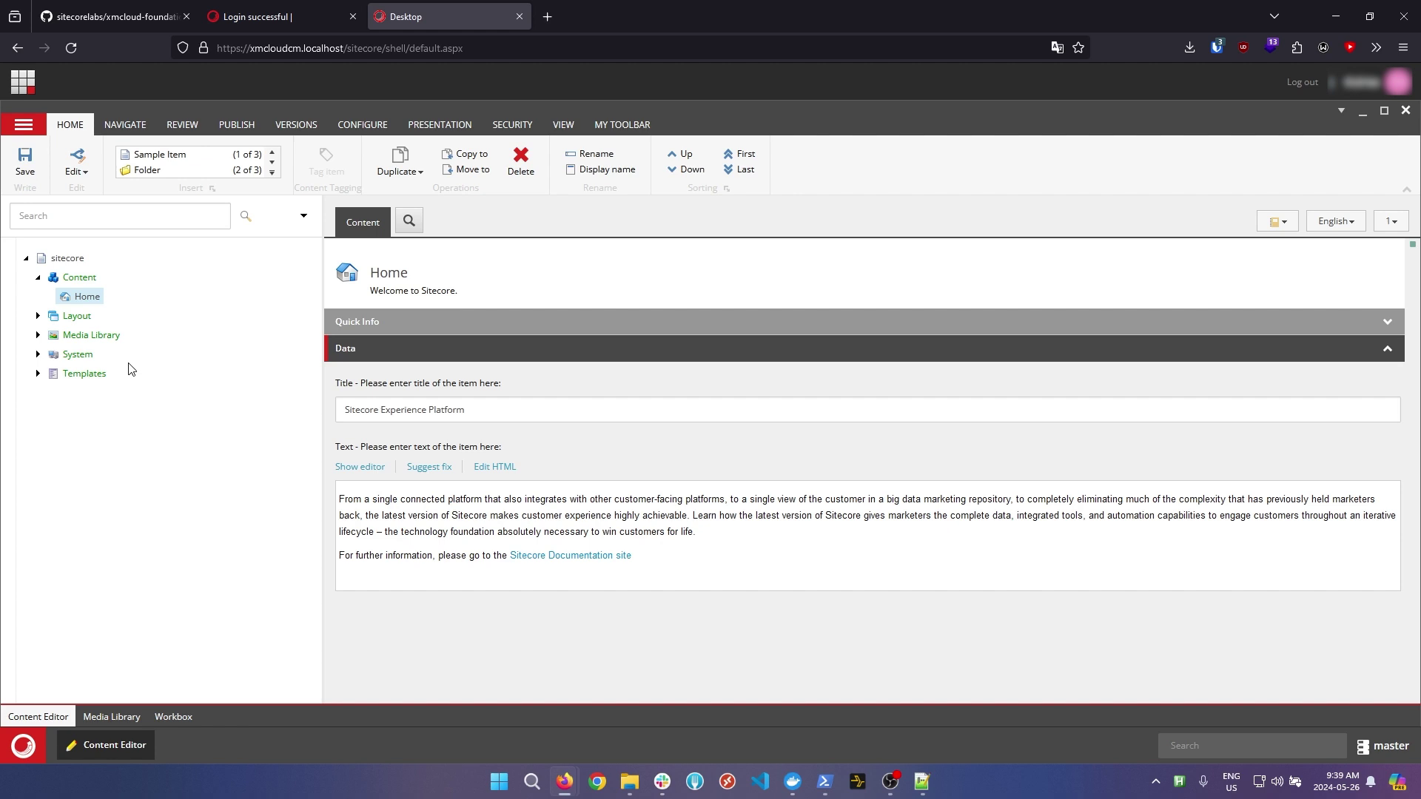
{"action": "left_click", "coordinate": [74, 282]}
{"action": "right_click", "coordinate": [77, 284]}
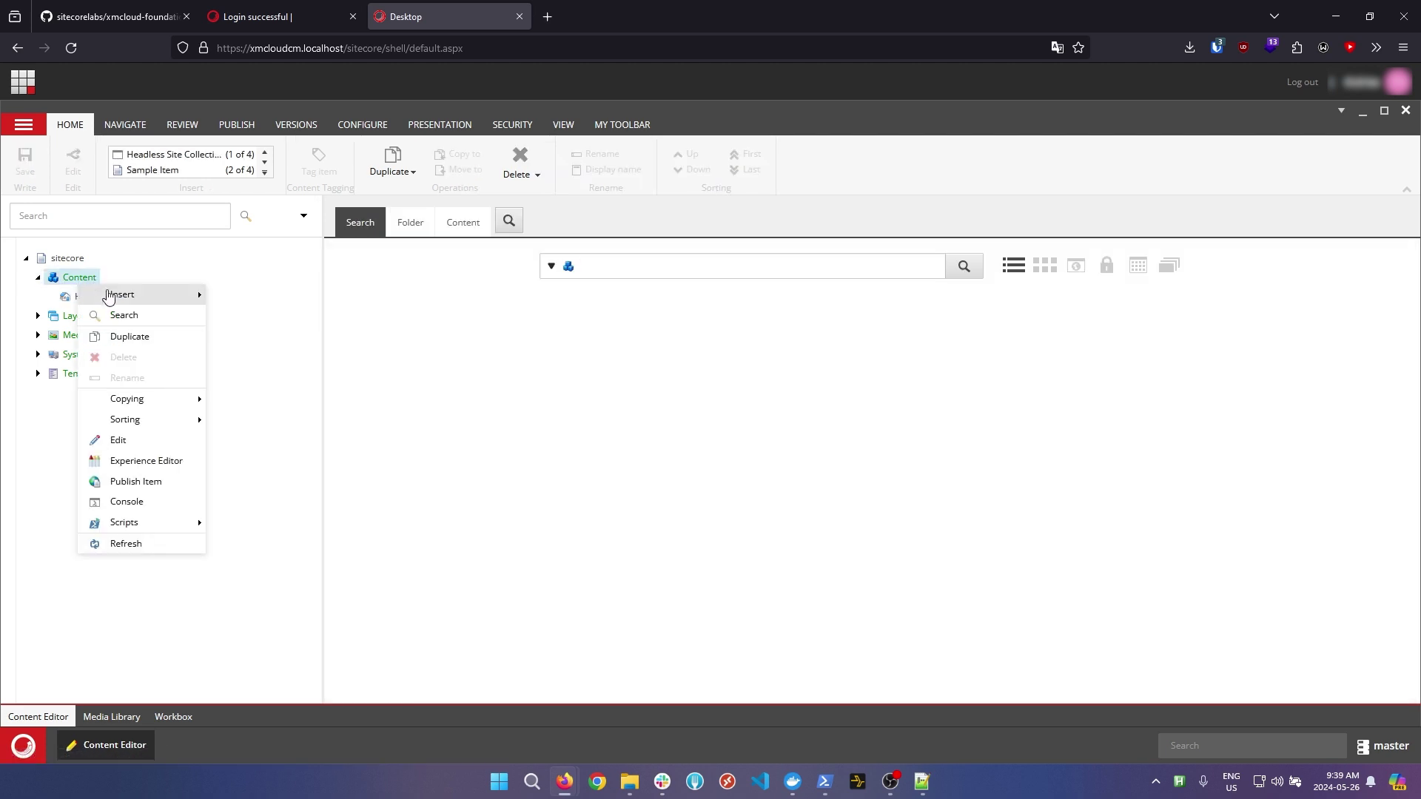
{"action": "mouse_move", "coordinate": [110, 296]}
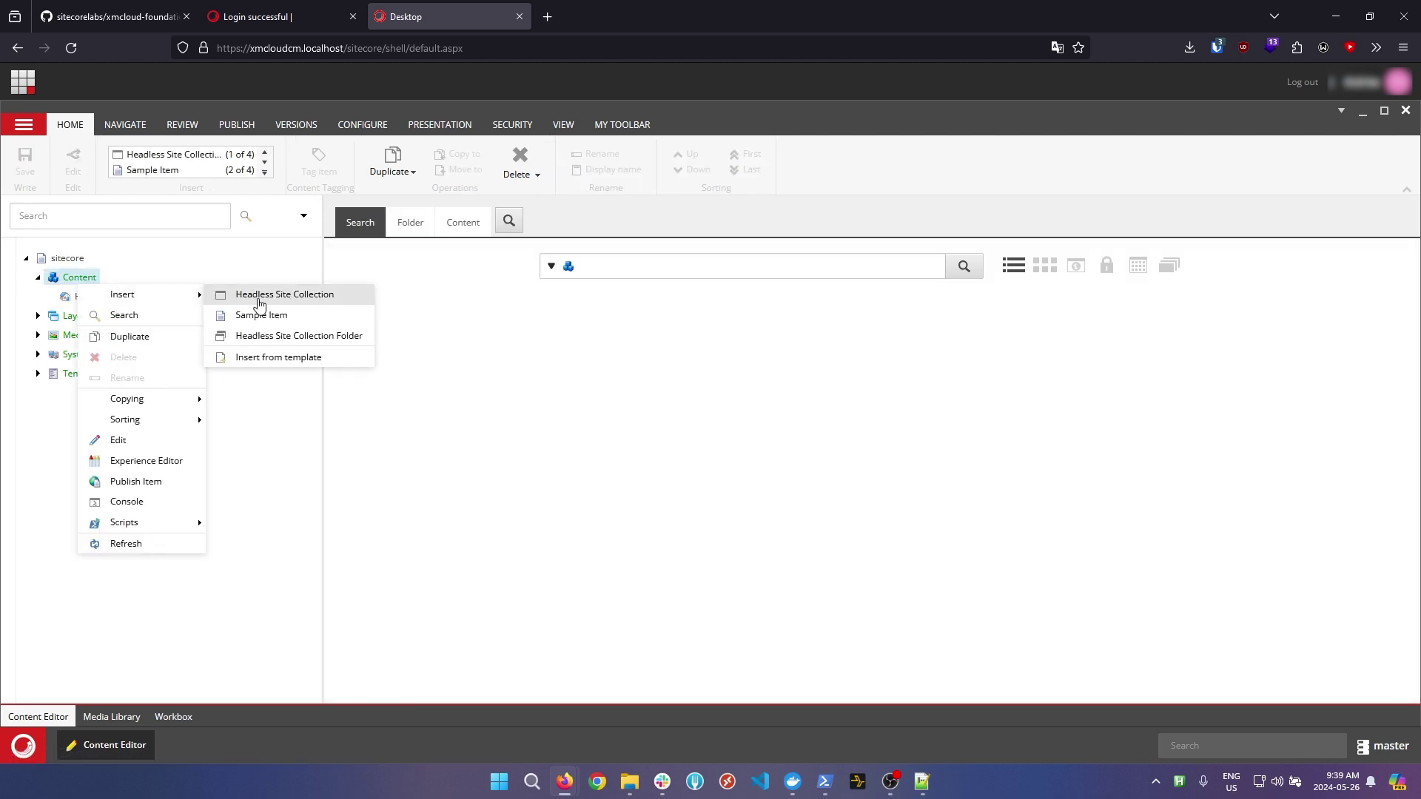
{"action": "left_click", "coordinate": [259, 296]}
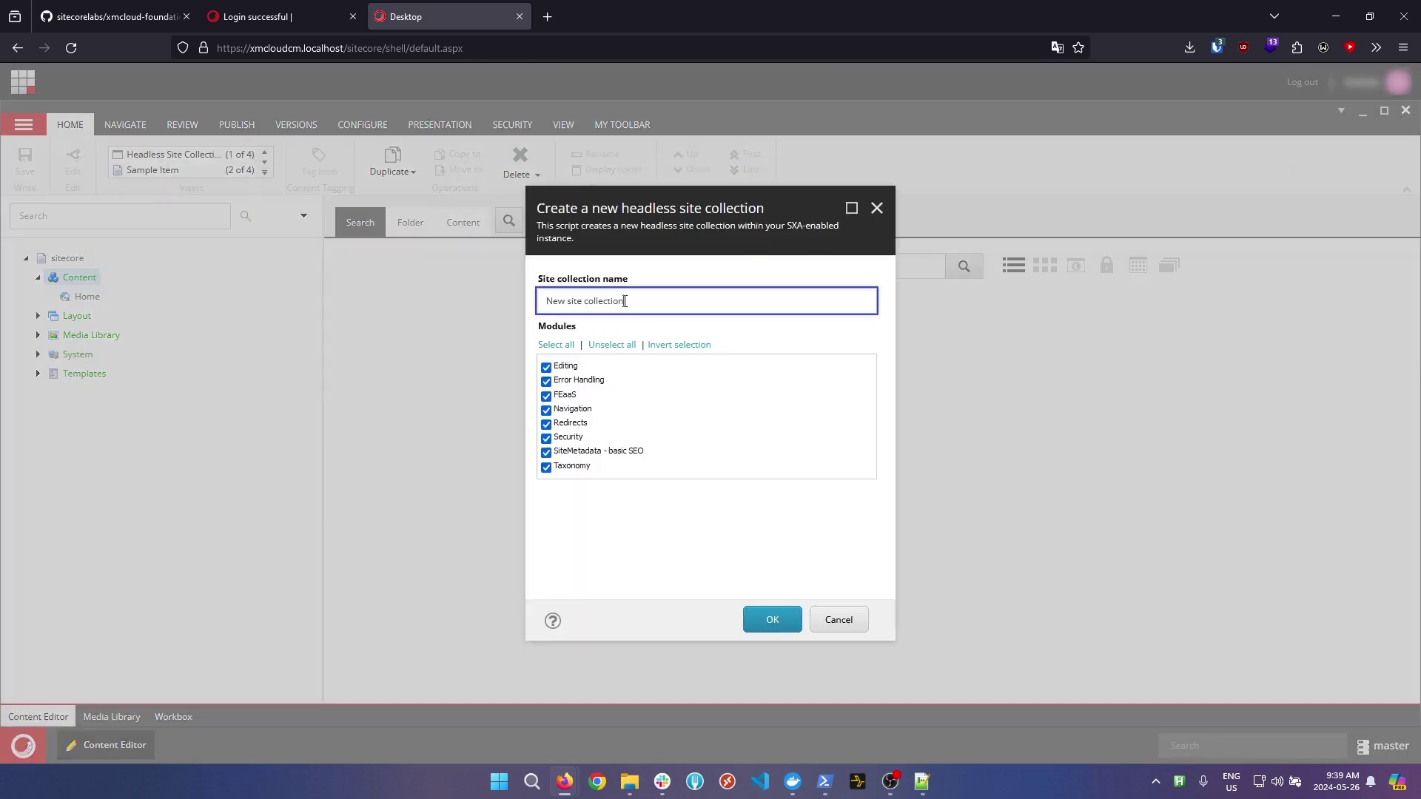
{"action": "triple_click", "coordinate": [624, 301]}
{"action": "type", "text": "sites"}
{"action": "left_click", "coordinate": [770, 618]}
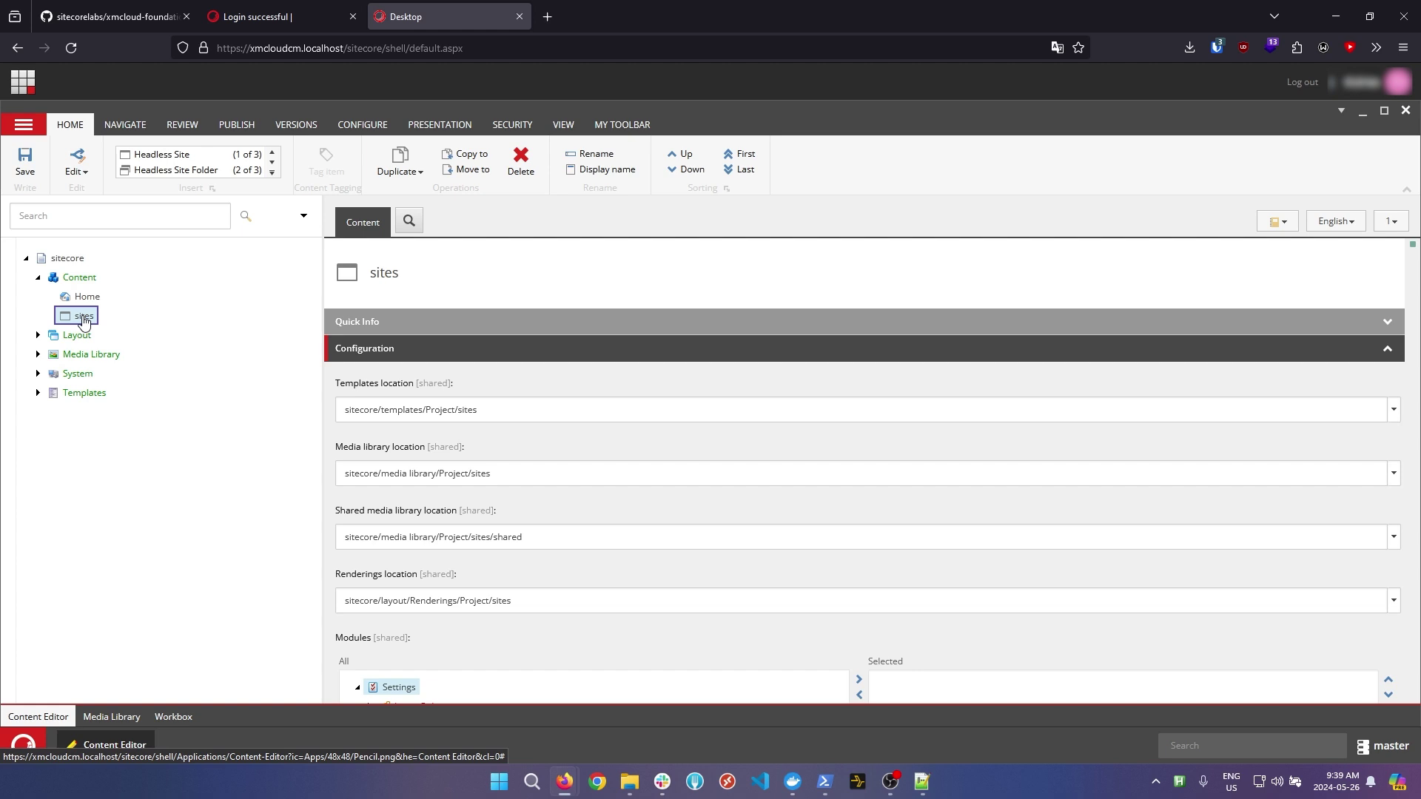
Step: Start a new Headless Site under the sites collection, selecting its default site name for replacement
{"action": "right_click", "coordinate": [83, 321]}
{"action": "mouse_move", "coordinate": [105, 326]}
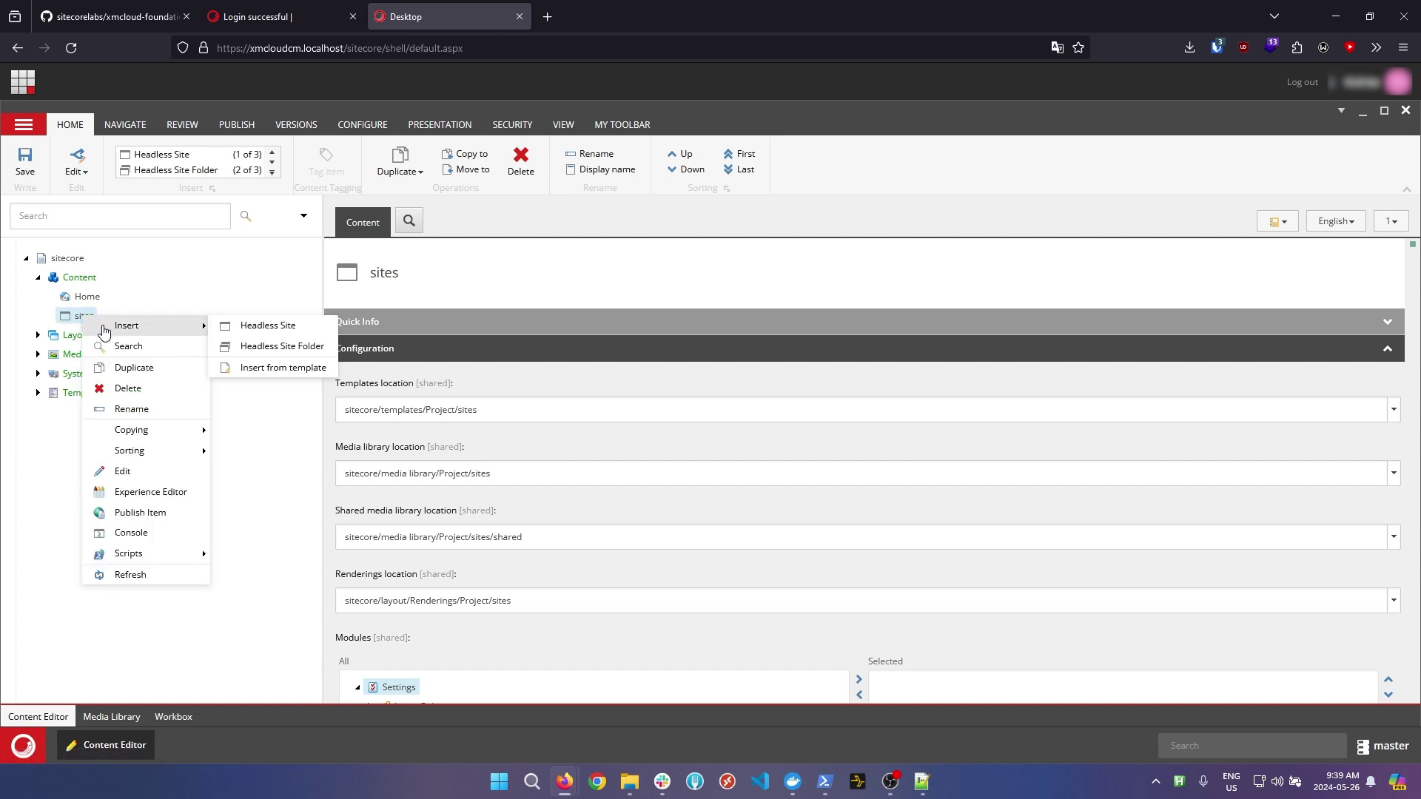
{"action": "left_click", "coordinate": [245, 333]}
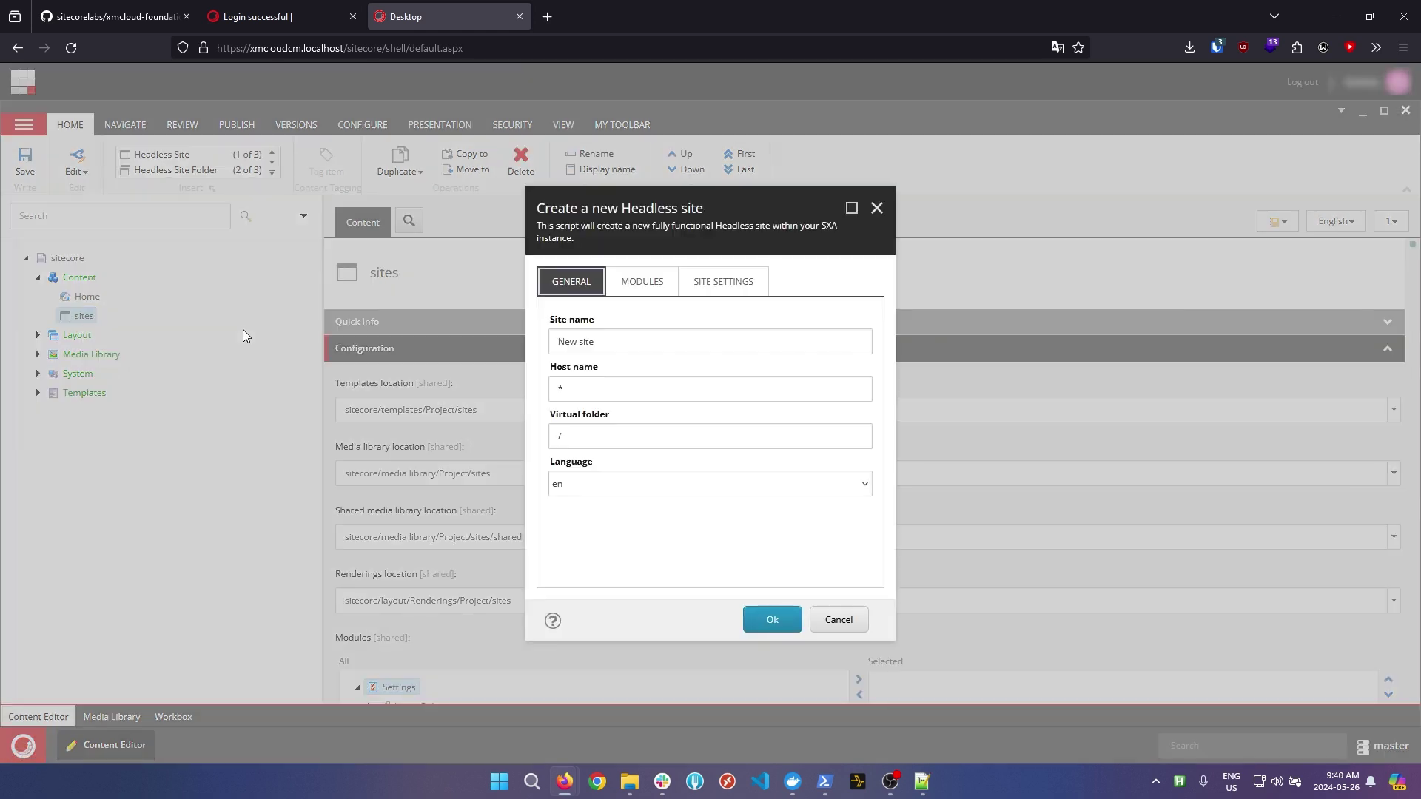
{"action": "triple_click", "coordinate": [619, 342]}
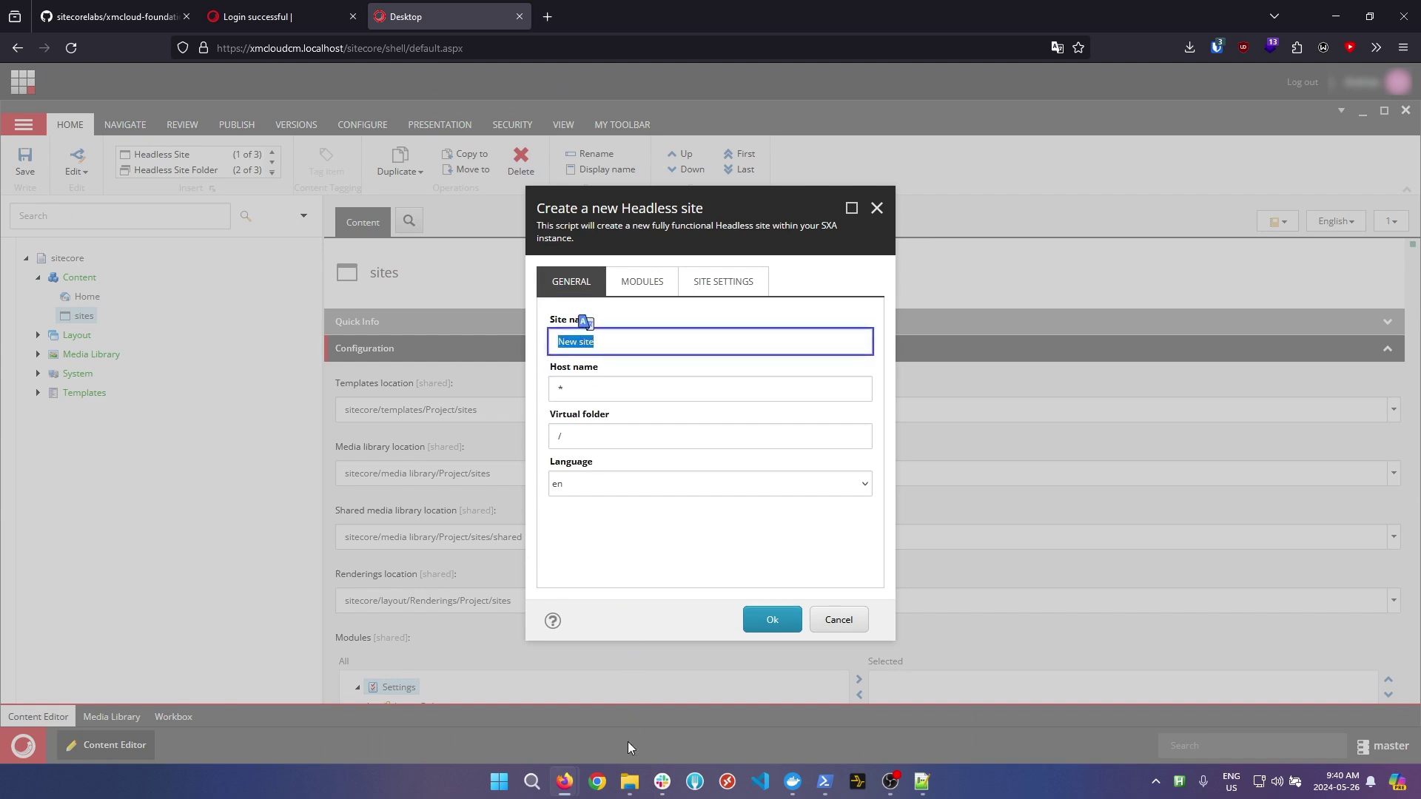
{"action": "left_click", "coordinate": [629, 782]}
Step: Open src\sxastarter\package.json in Notepad++
{"action": "left_click", "coordinate": [371, 347]}
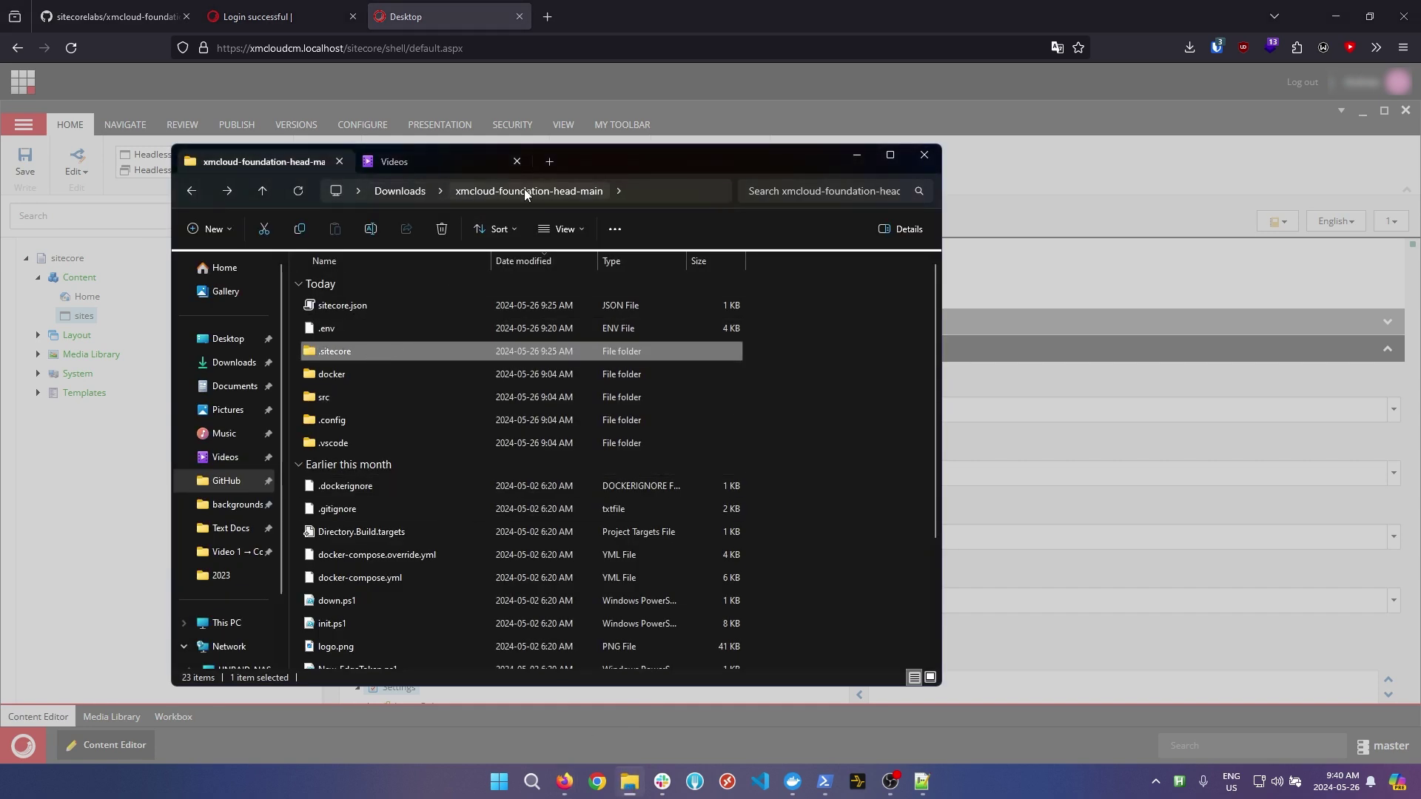
{"action": "double_click", "coordinate": [330, 403]}
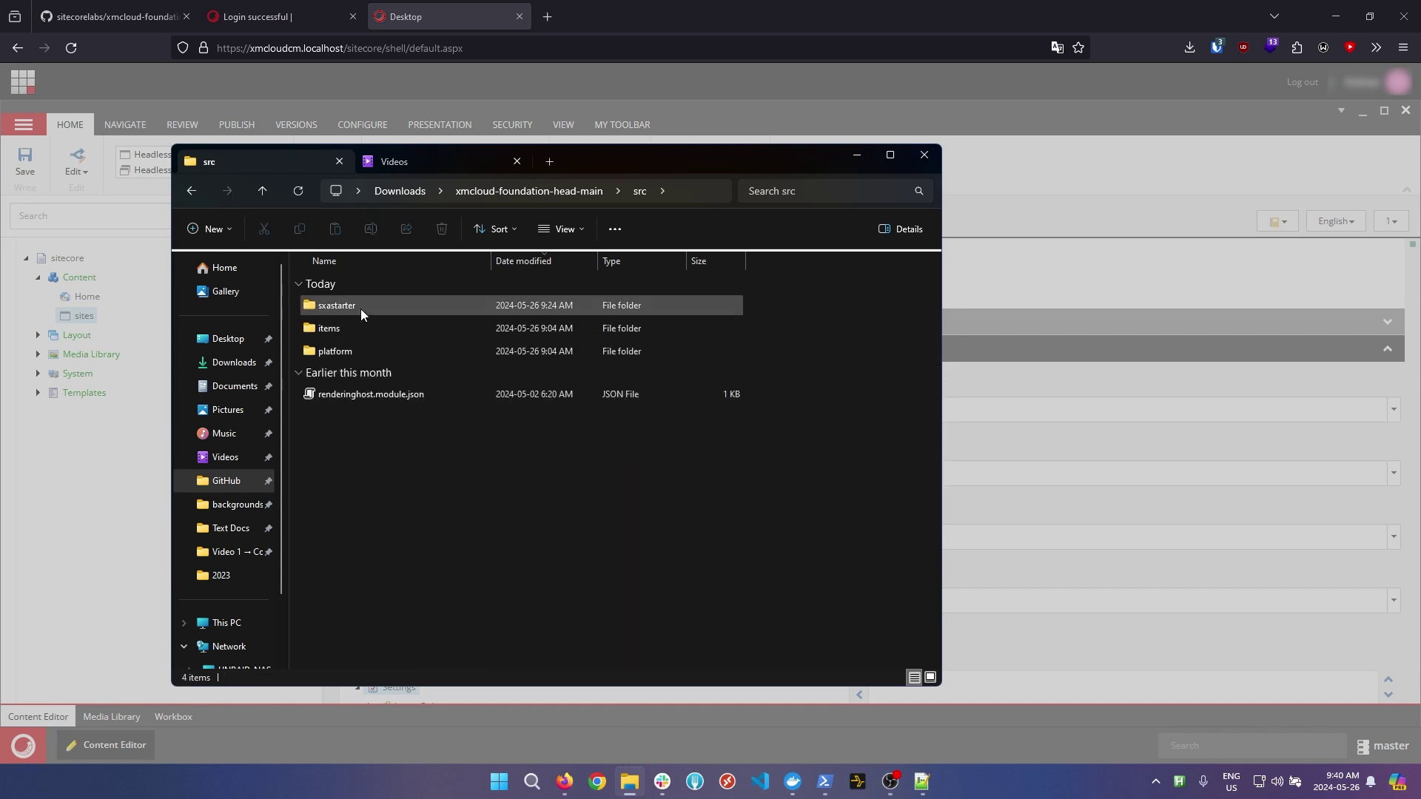
{"action": "left_click", "coordinate": [322, 309]}
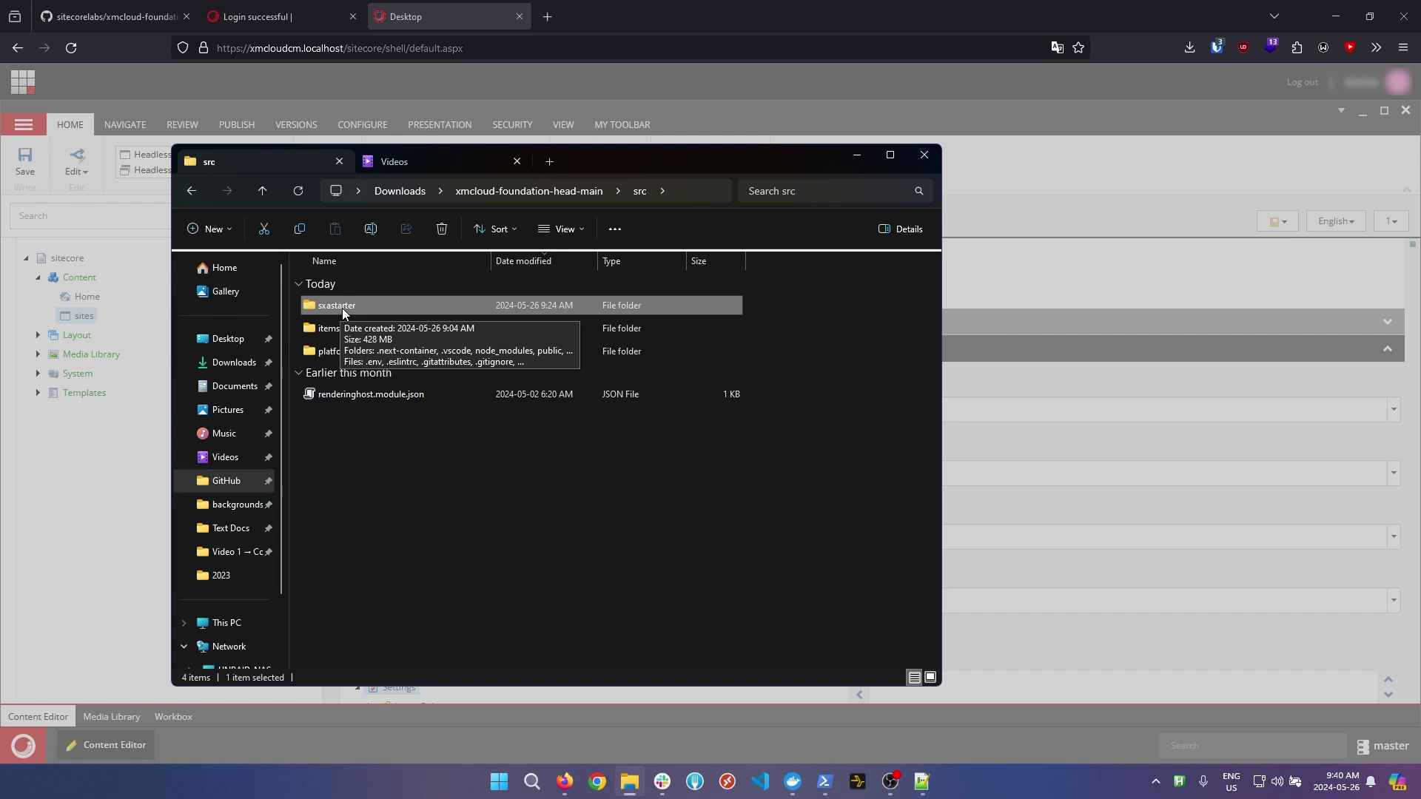
{"action": "double_click", "coordinate": [341, 308]}
{"action": "scroll", "coordinate": [392, 385], "scroll_direction": "down", "scroll_amount": 2}
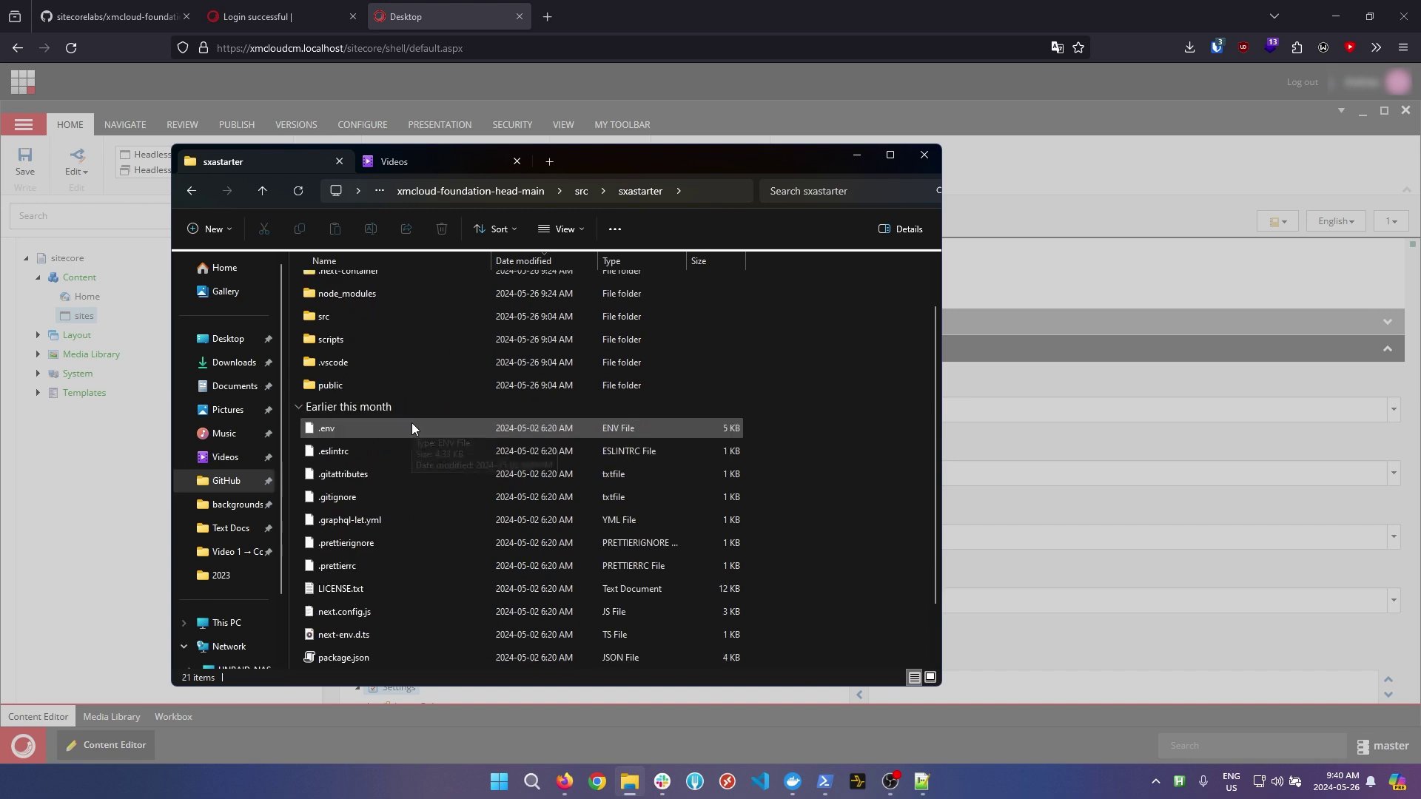
{"action": "scroll", "coordinate": [418, 444], "scroll_direction": "down", "scroll_amount": 1}
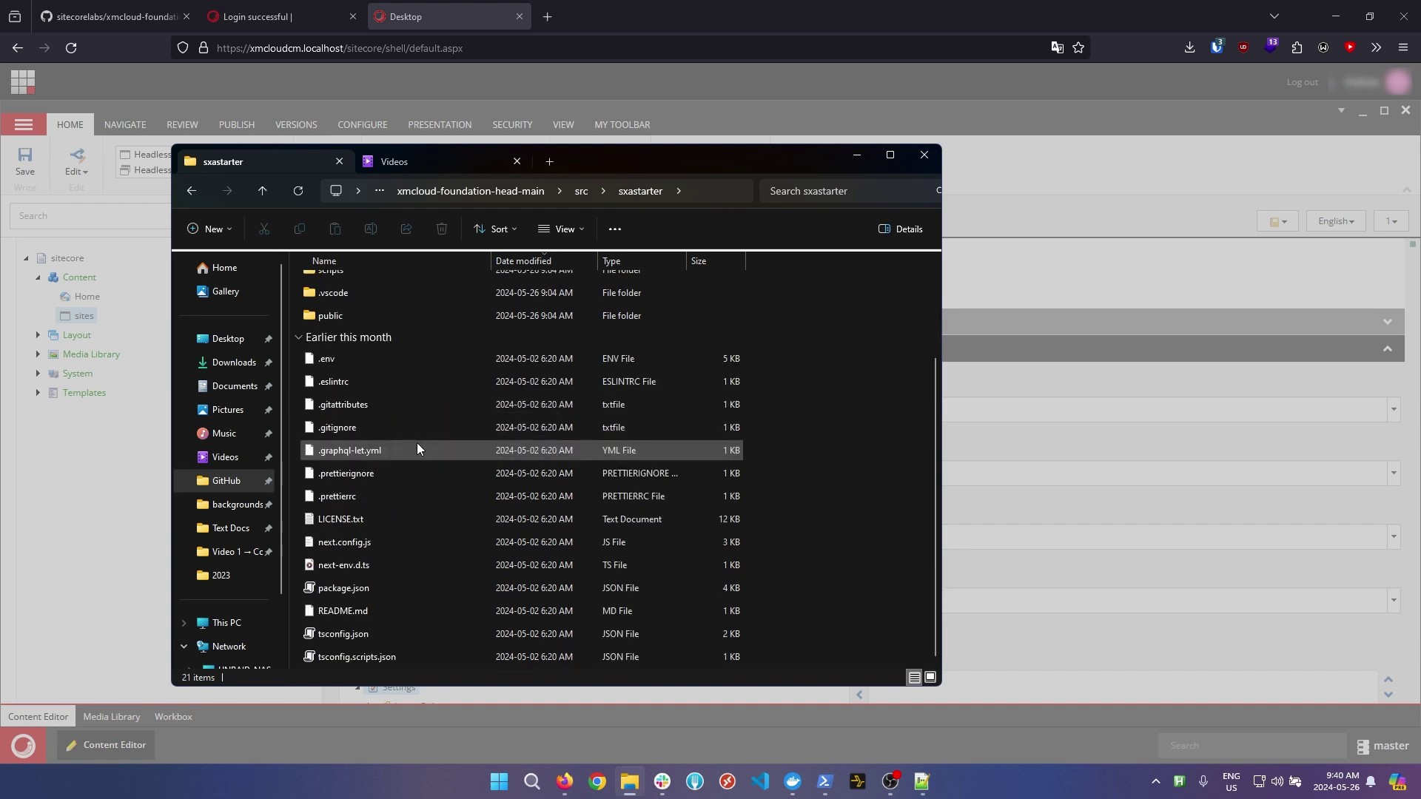
{"action": "left_click", "coordinate": [397, 592]}
{"action": "right_click", "coordinate": [397, 592]}
{"action": "left_click", "coordinate": [465, 554]}
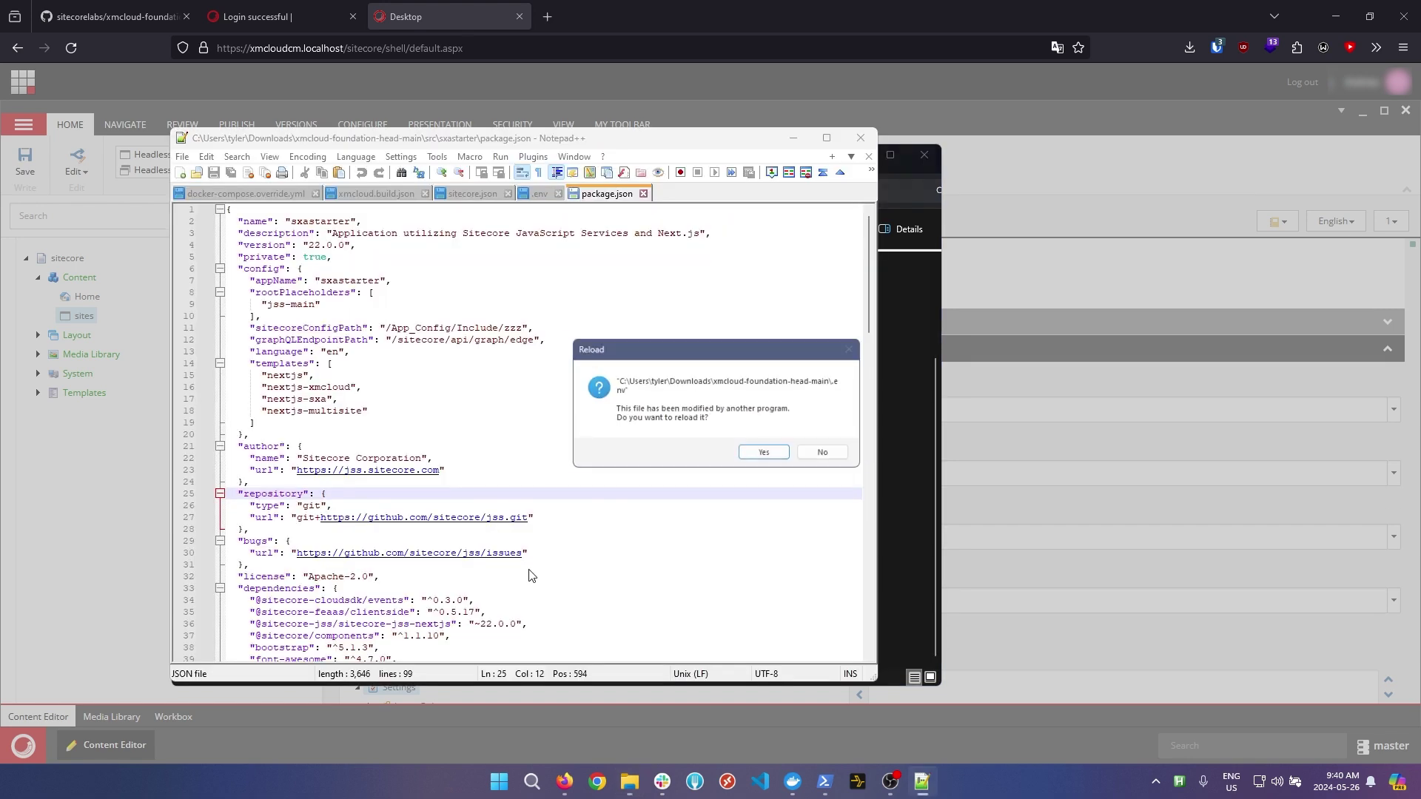
Step: Decline the reload, copy the appName 'sxastarter' and paste it as the new site's name
{"action": "left_click", "coordinate": [828, 455]}
{"action": "left_click", "coordinate": [474, 374]}
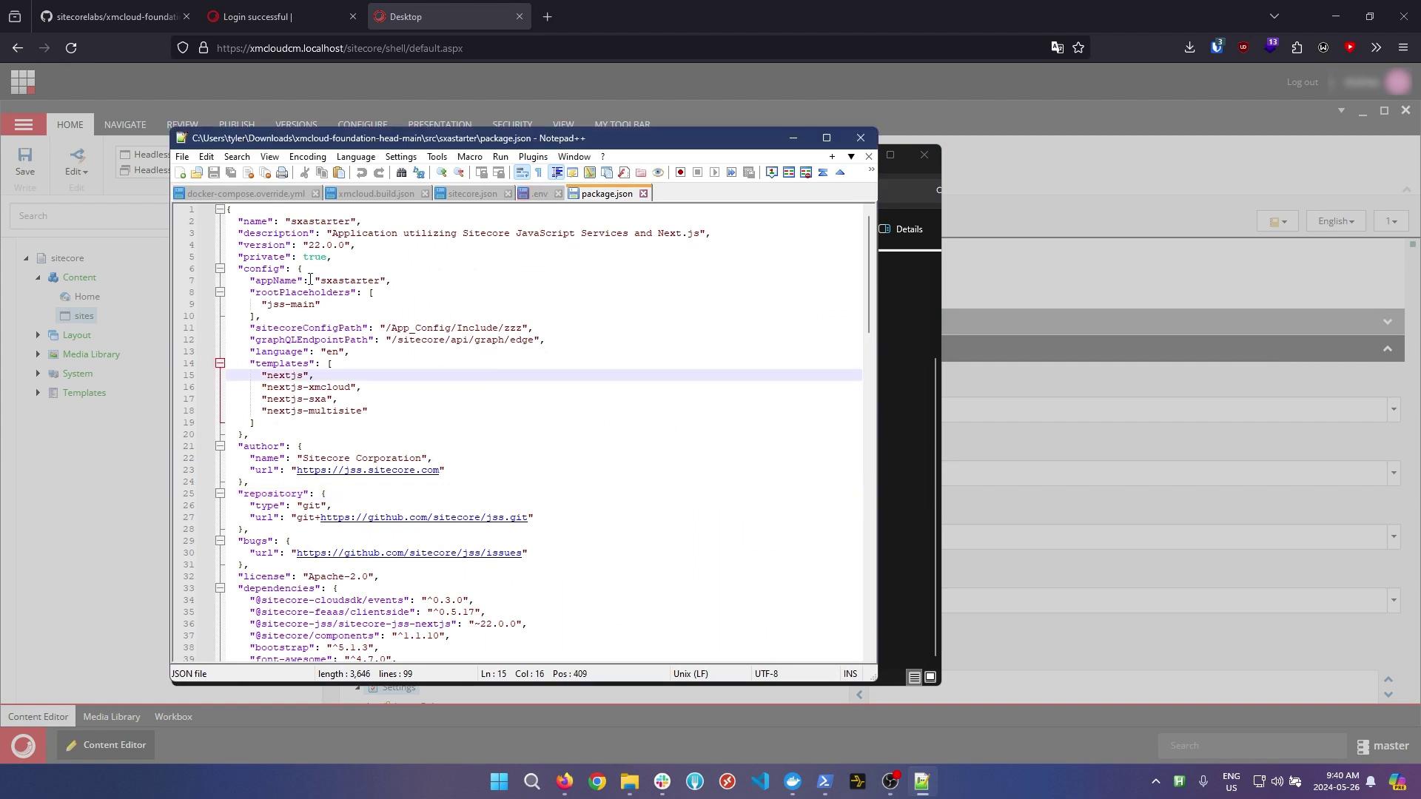
{"action": "left_click_drag", "start_coordinate": [319, 281], "coordinate": [380, 281]}
{"action": "key", "text": "ctrl+c"}
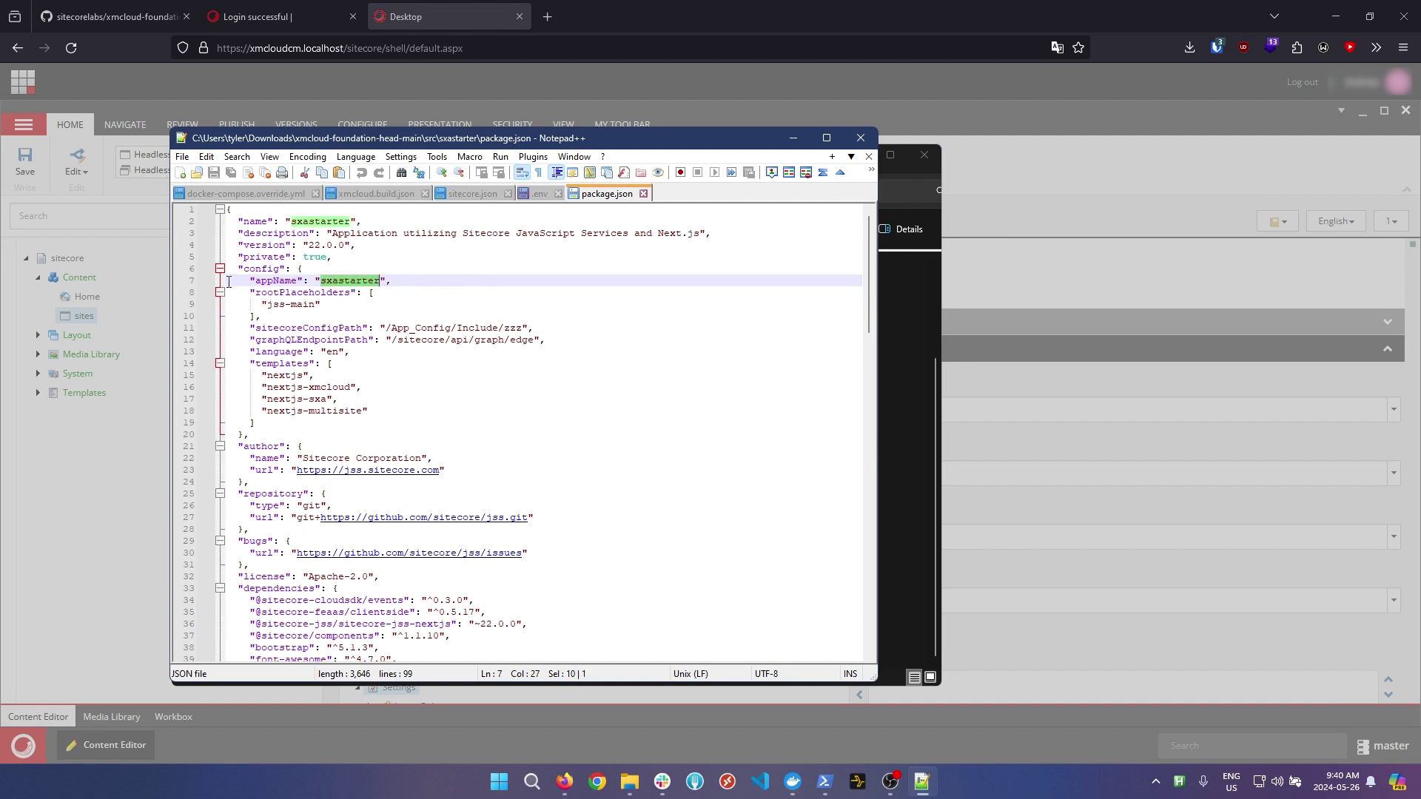
{"action": "left_click", "coordinate": [673, 20]}
Step: Name the new headless site 'sxastarter', include the Basic site module, and create it
{"action": "key", "text": "ctrl+v"}
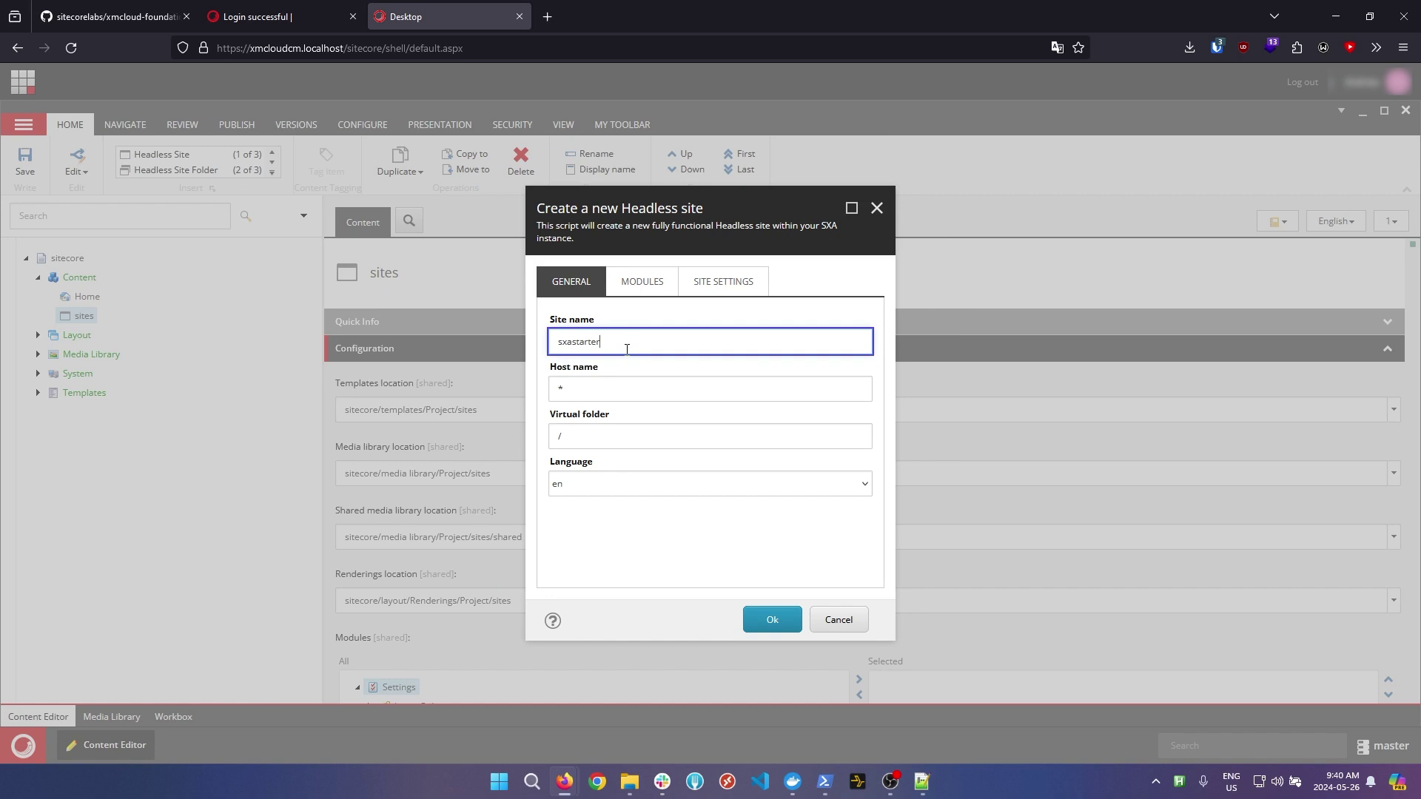
{"action": "left_click", "coordinate": [637, 282]}
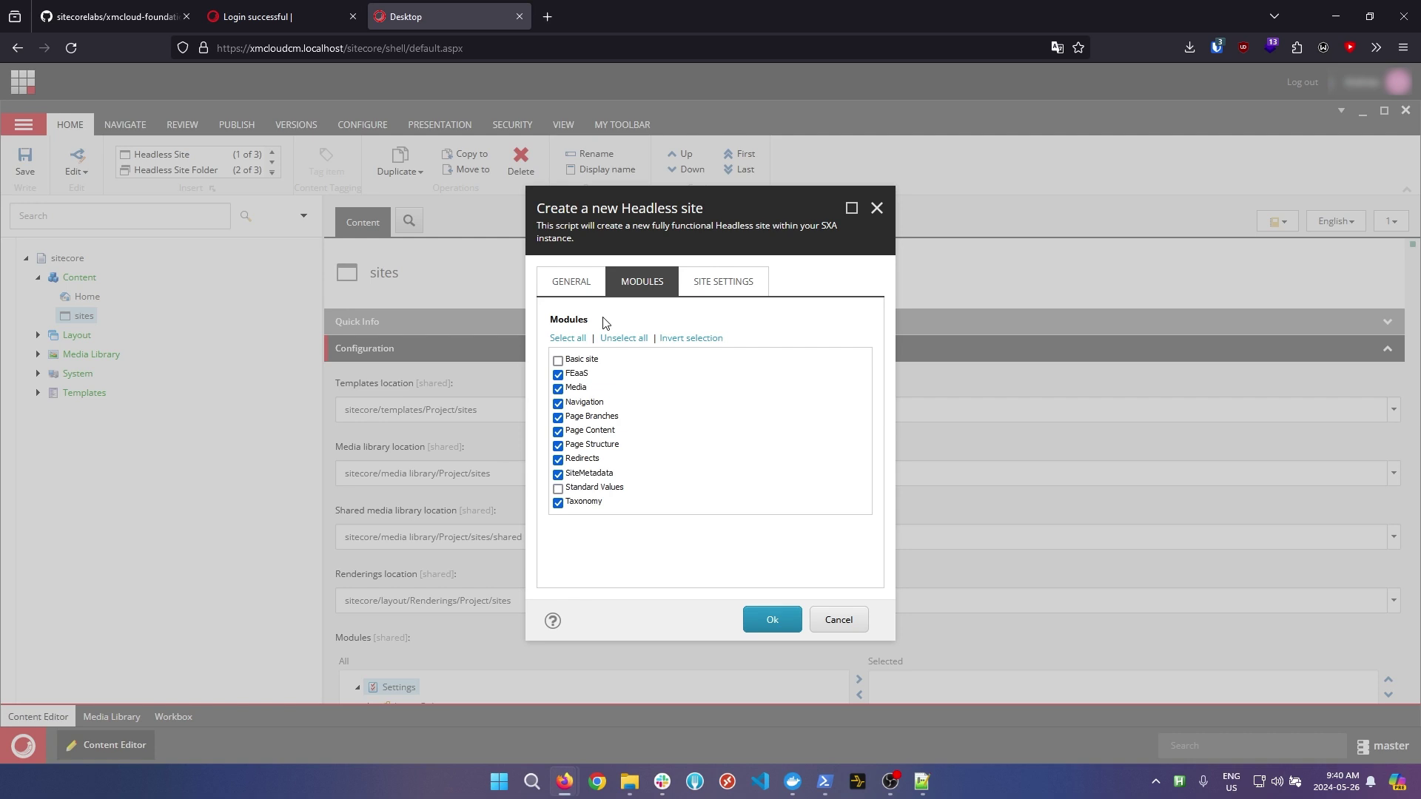
{"action": "left_click", "coordinate": [557, 361]}
{"action": "left_click", "coordinate": [774, 620]}
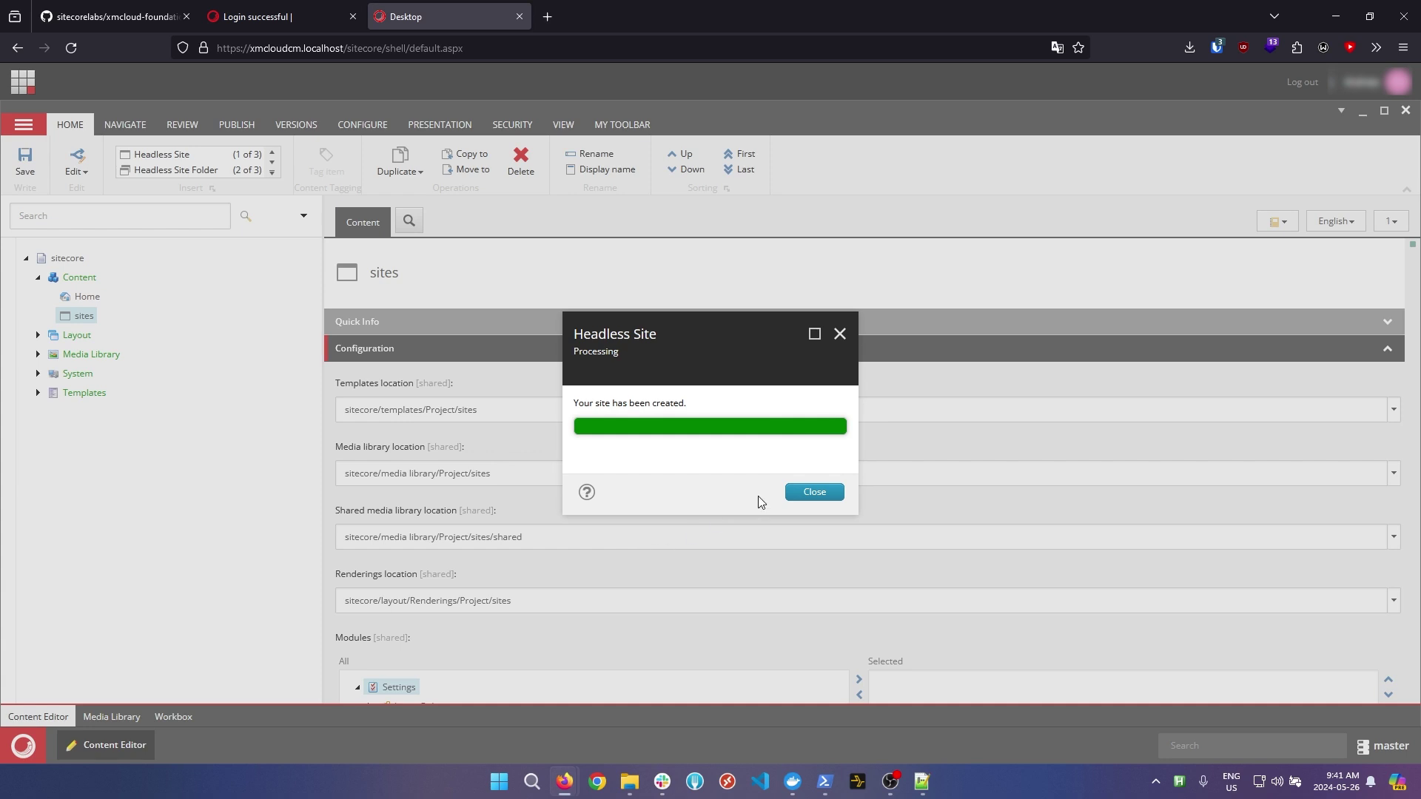
{"action": "left_click", "coordinate": [813, 492]}
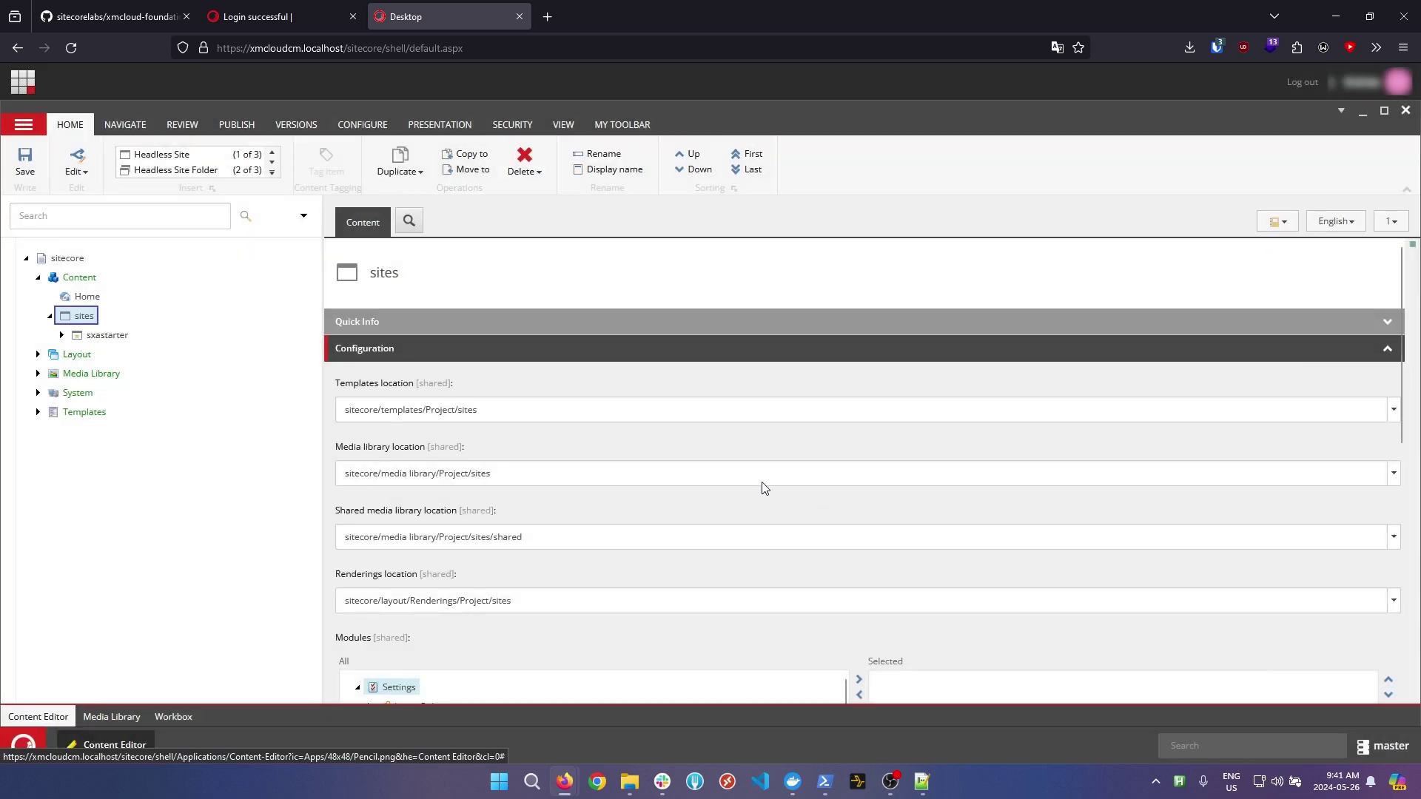
Step: Expand the sxastarter site to show its Home and Data items
{"action": "left_click", "coordinate": [61, 334]}
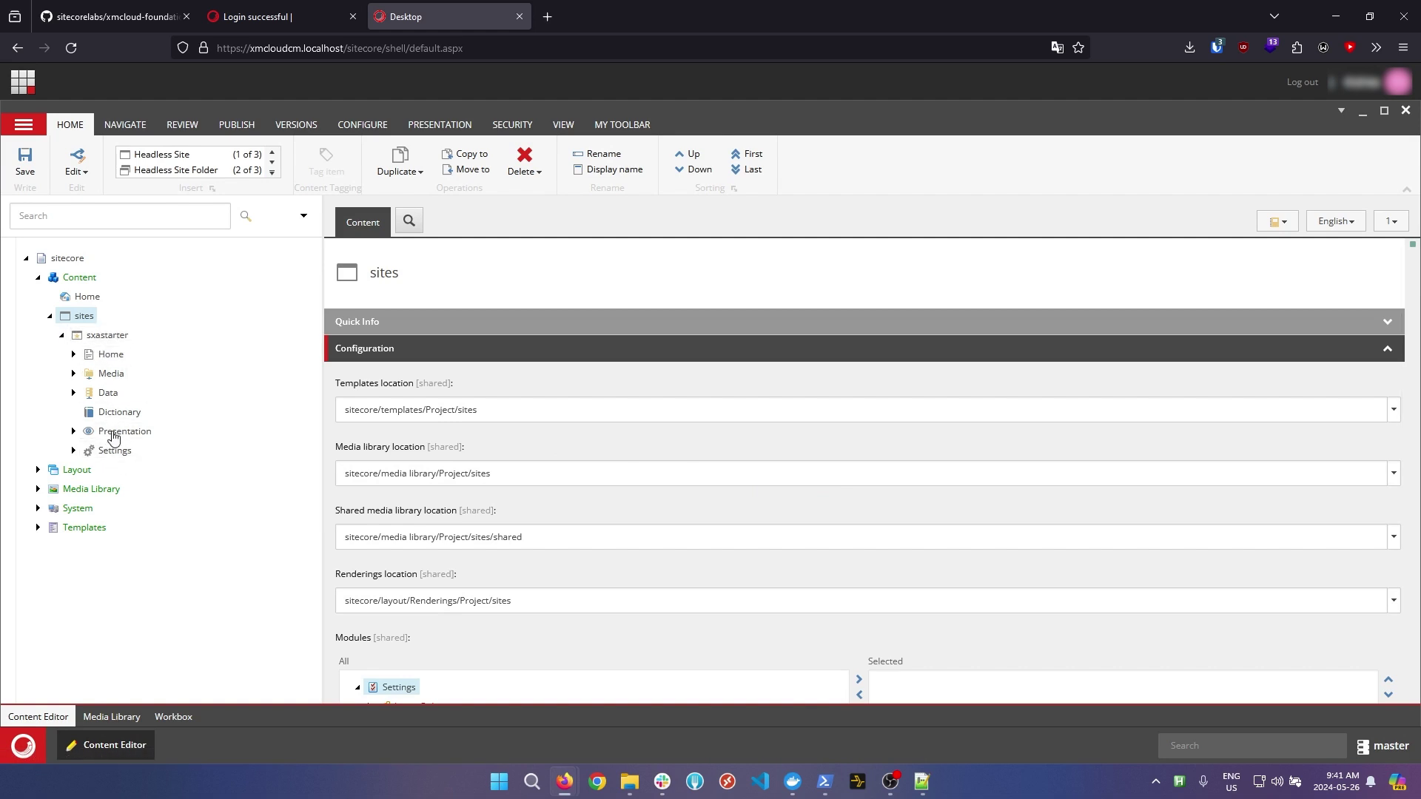
{"action": "left_click", "coordinate": [111, 337]}
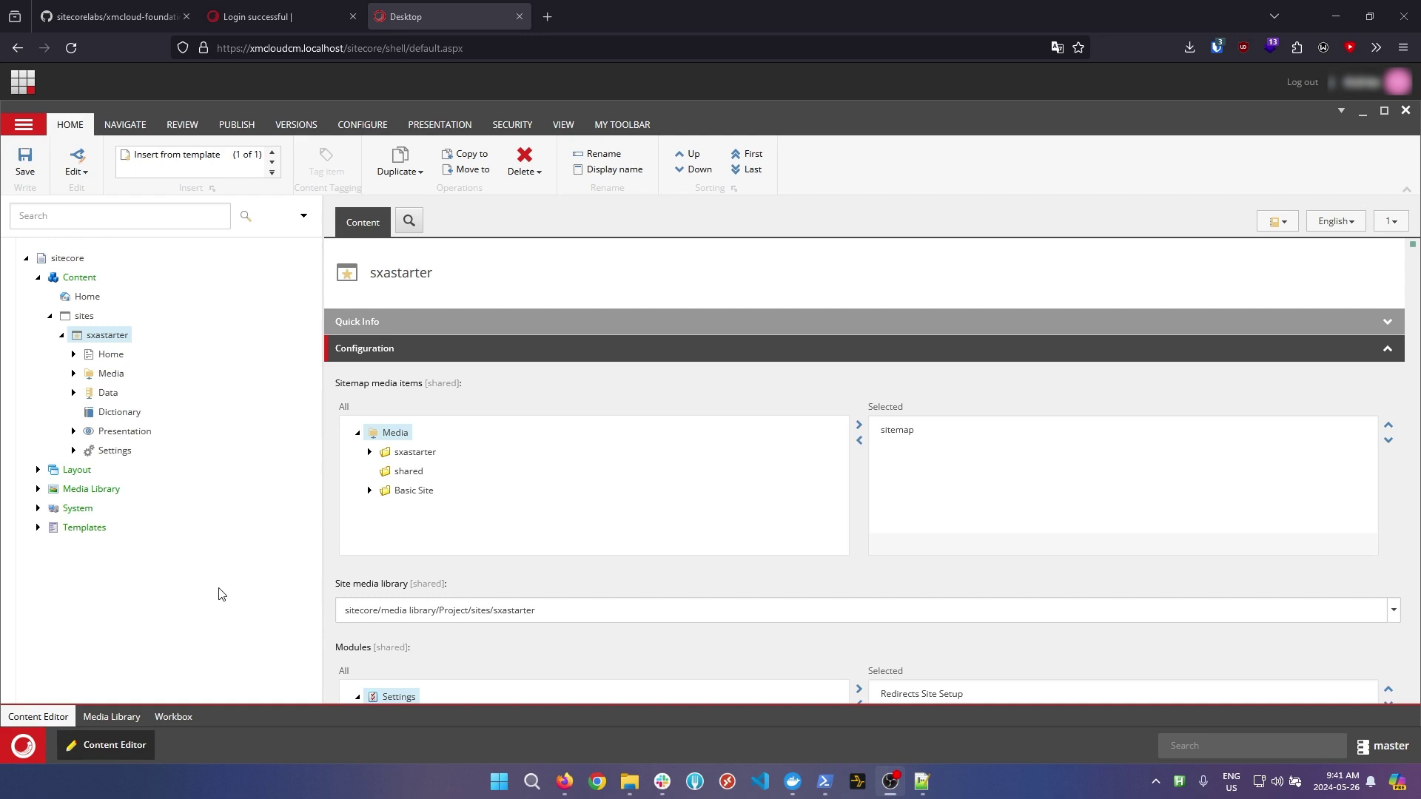
{"action": "left_click", "coordinate": [74, 354]}
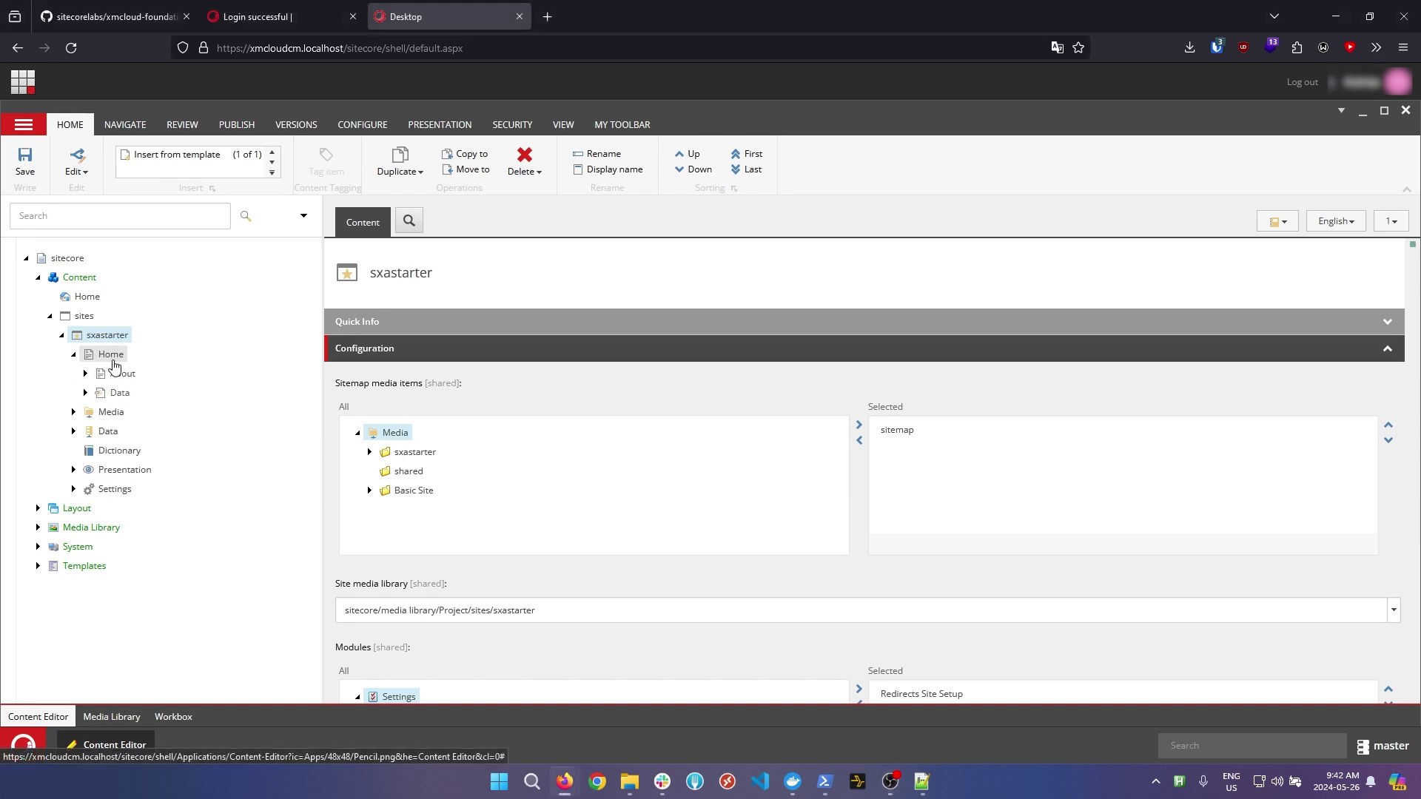
{"action": "left_click", "coordinate": [73, 413]}
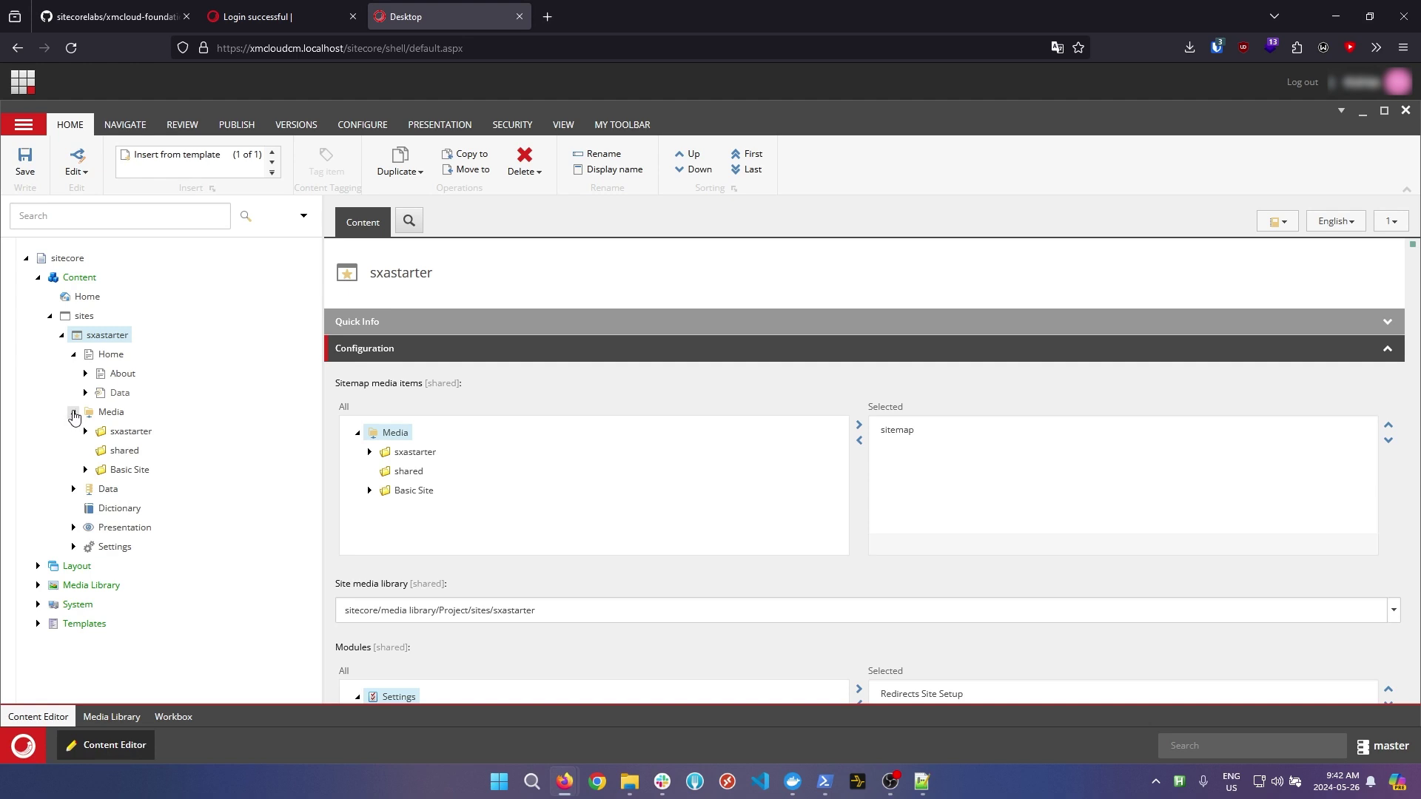
{"action": "left_click", "coordinate": [74, 413]}
{"action": "left_click", "coordinate": [74, 432]}
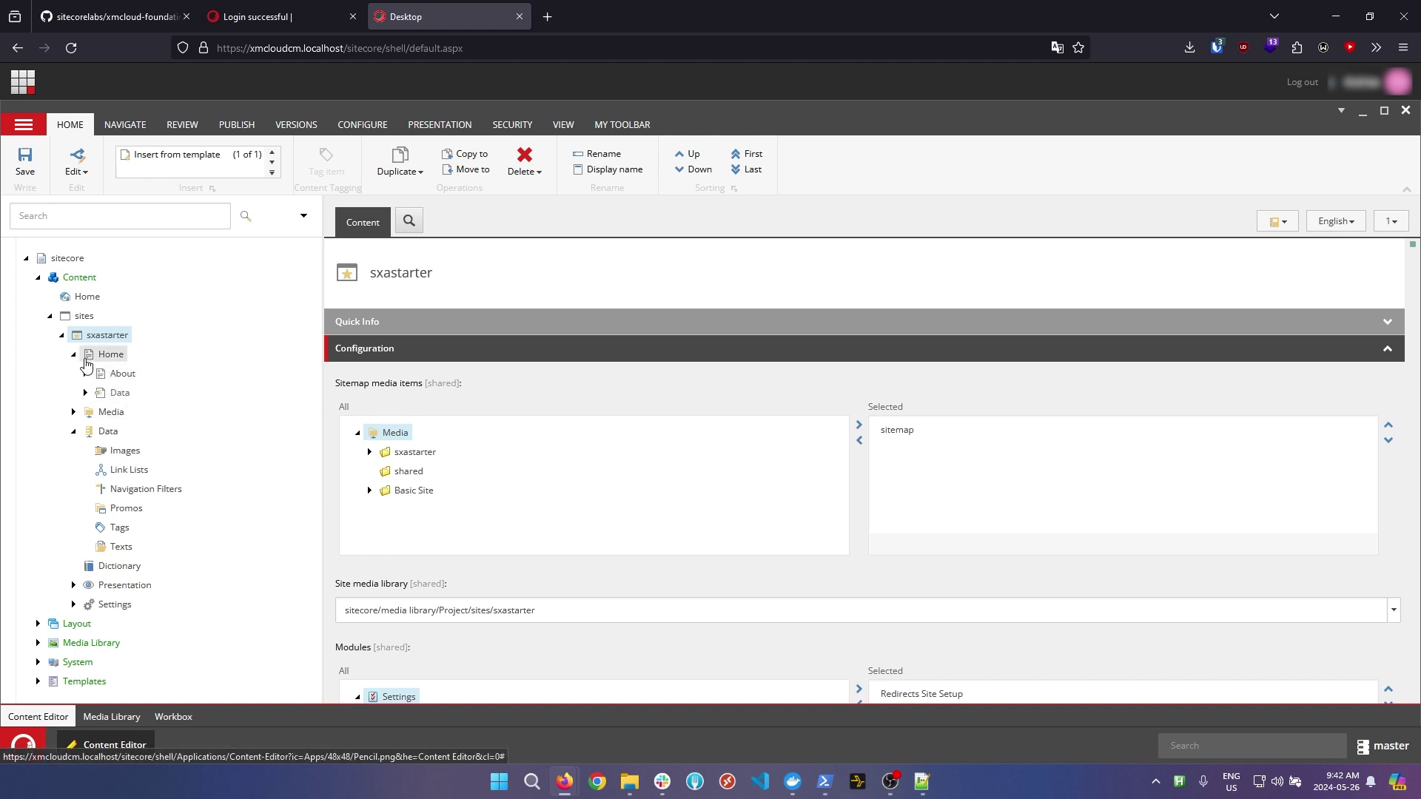
Step: Expand About and display its field-less Data item, then collapse the Data branches and expand Presentation
{"action": "left_click", "coordinate": [85, 373]}
{"action": "left_click", "coordinate": [97, 393]}
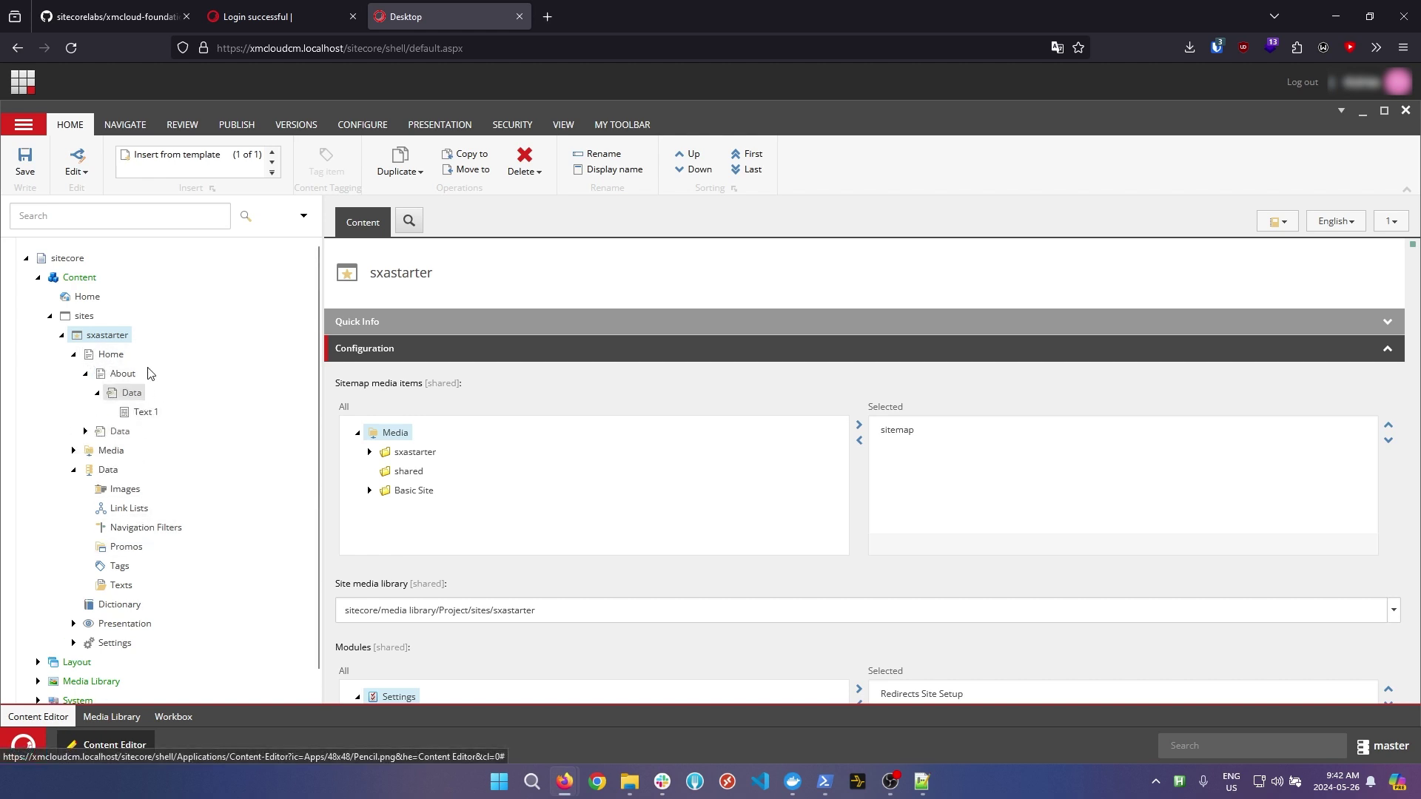
{"action": "left_click", "coordinate": [97, 393]}
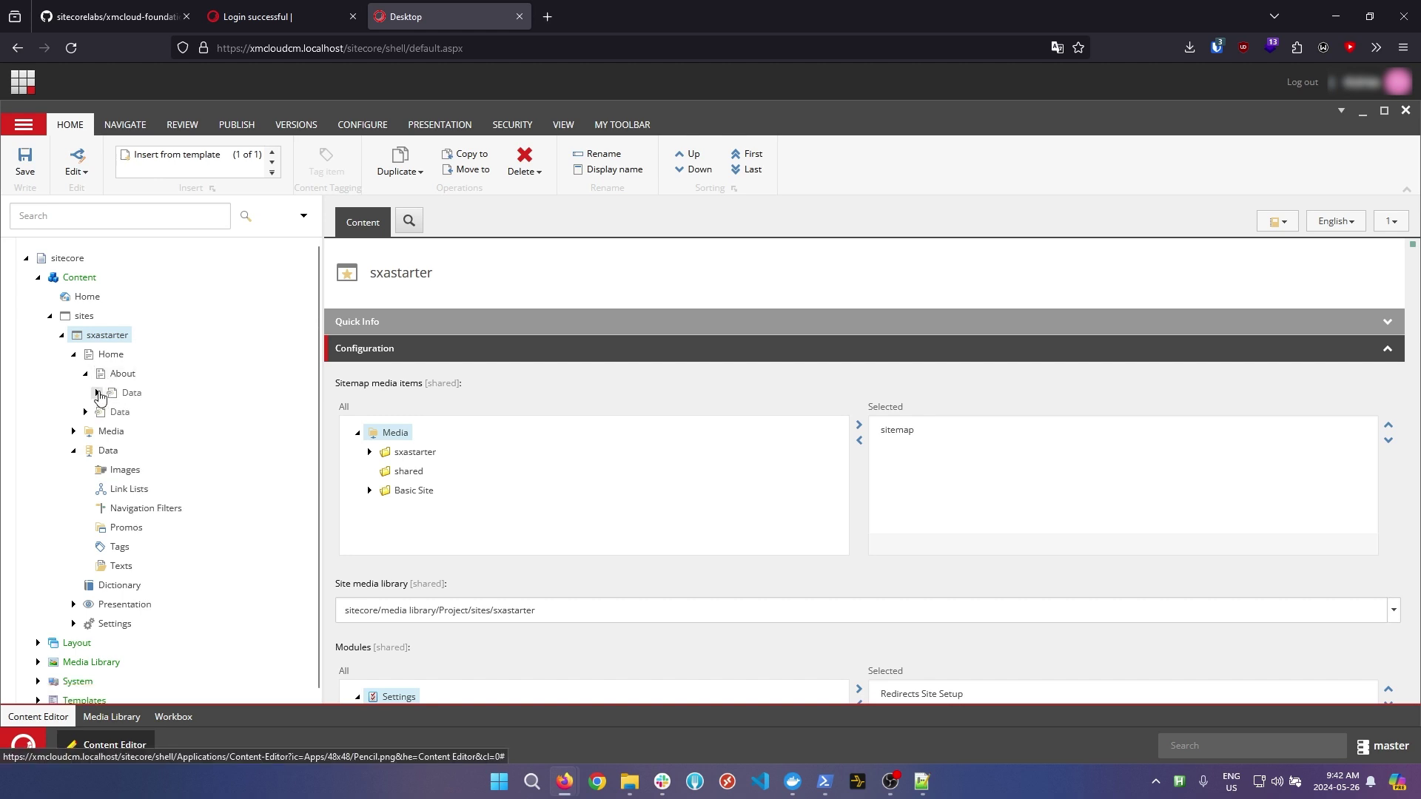
{"action": "left_click", "coordinate": [97, 393]}
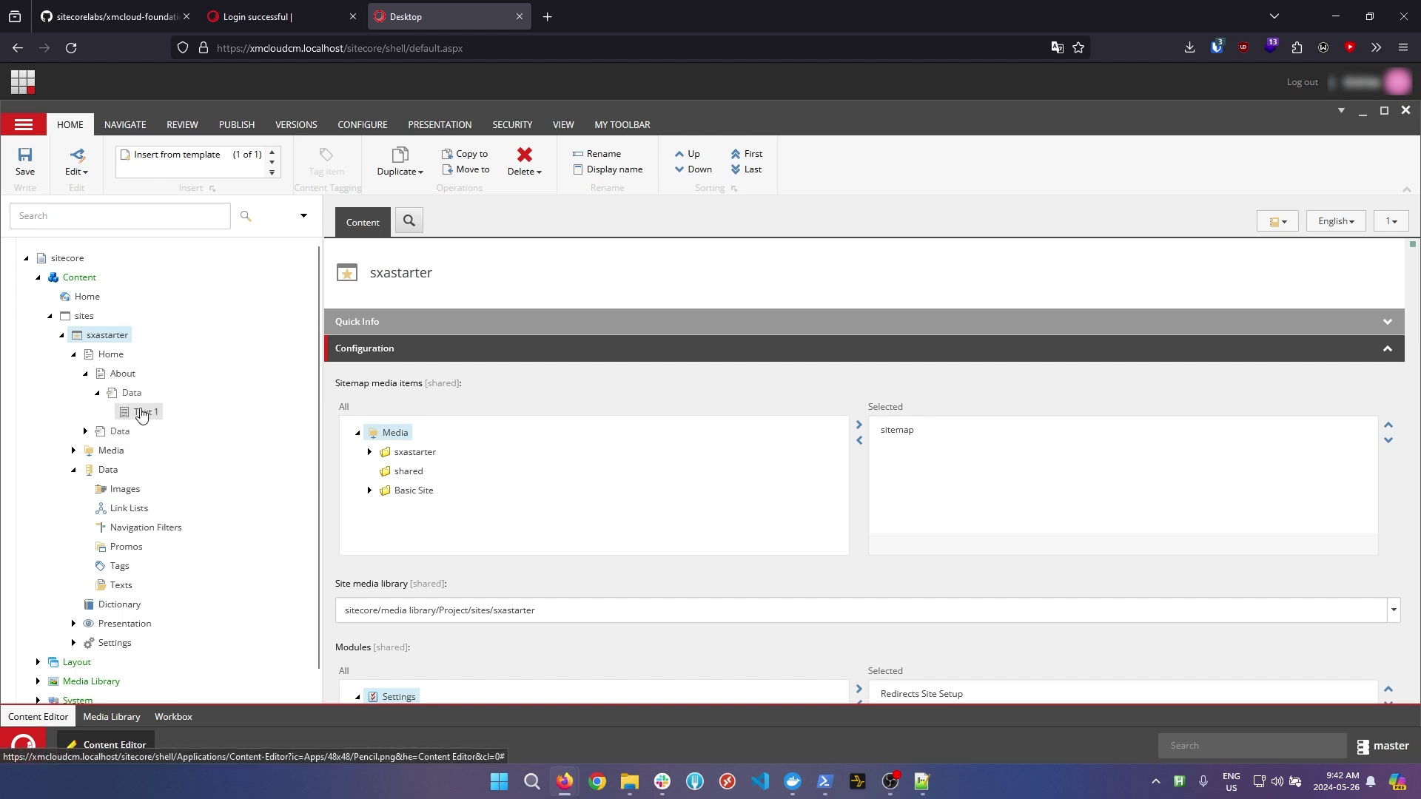
{"action": "left_click", "coordinate": [131, 393]}
{"action": "left_click", "coordinate": [98, 393]}
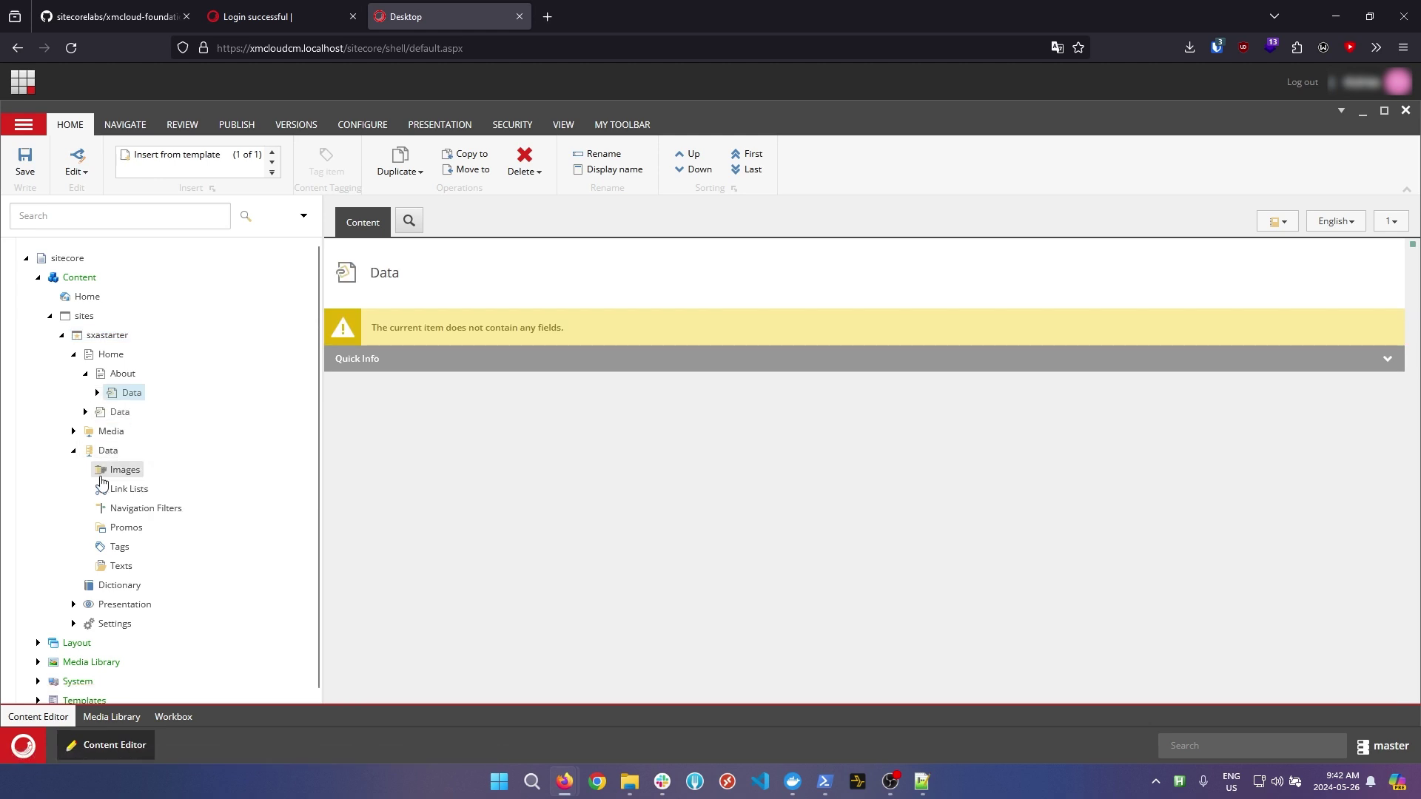
{"action": "left_click", "coordinate": [73, 449]}
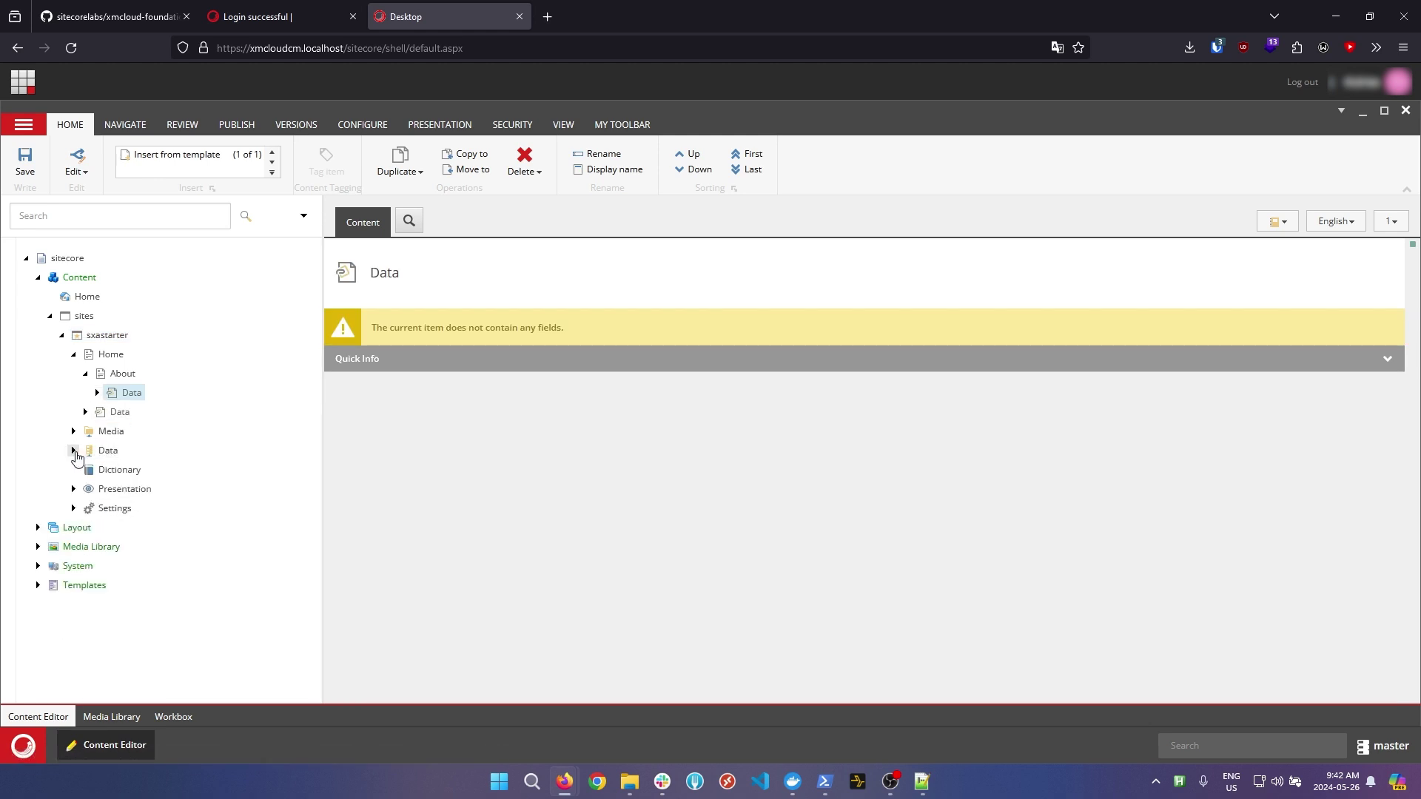
{"action": "left_click", "coordinate": [74, 489]}
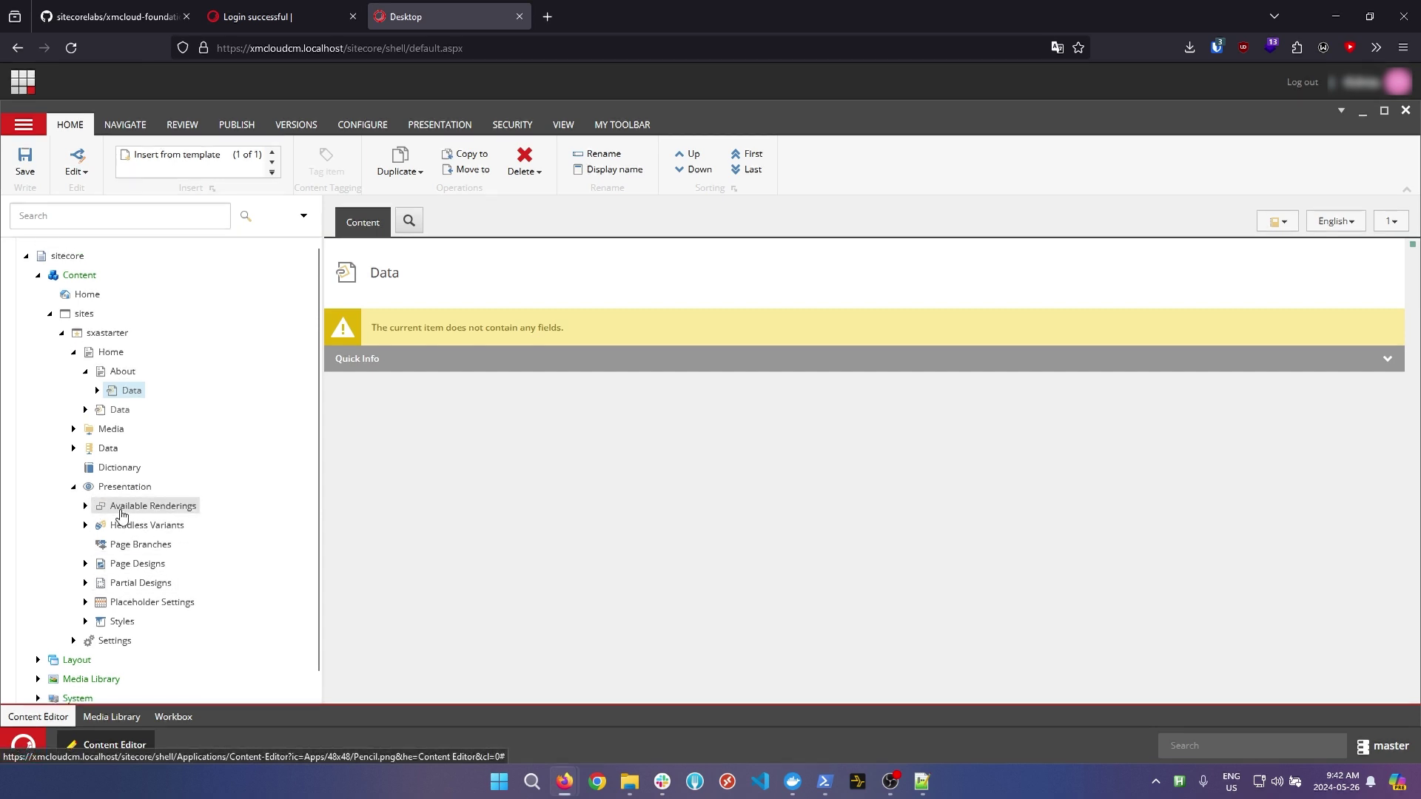
Step: Peek into Available Renderings, collapse Presentation, and expand Settings to show Redirects, Site Grouping and Sitemap
{"action": "scroll", "coordinate": [104, 488], "scroll_direction": "down", "scroll_amount": 1}
{"action": "left_click", "coordinate": [85, 482]}
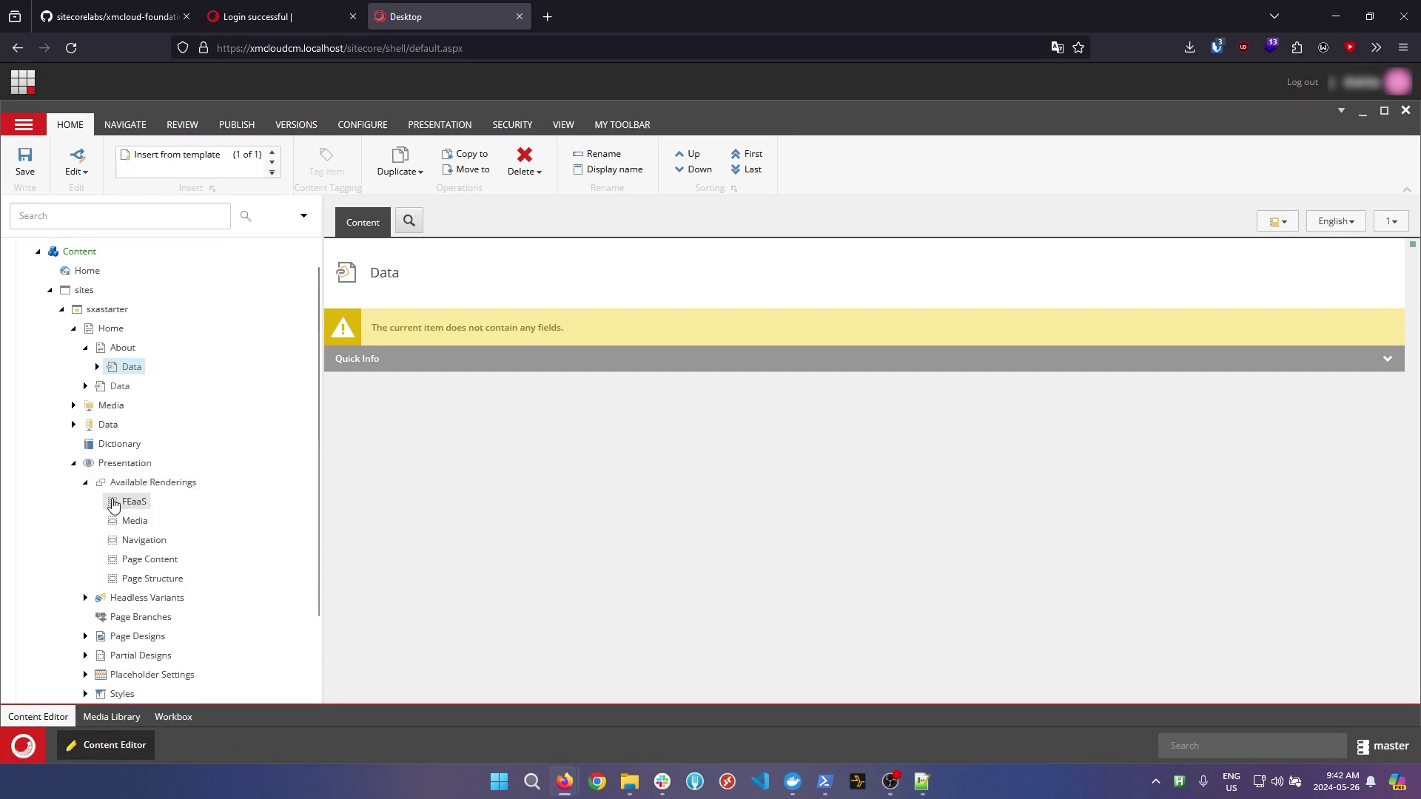
{"action": "left_click", "coordinate": [85, 482]}
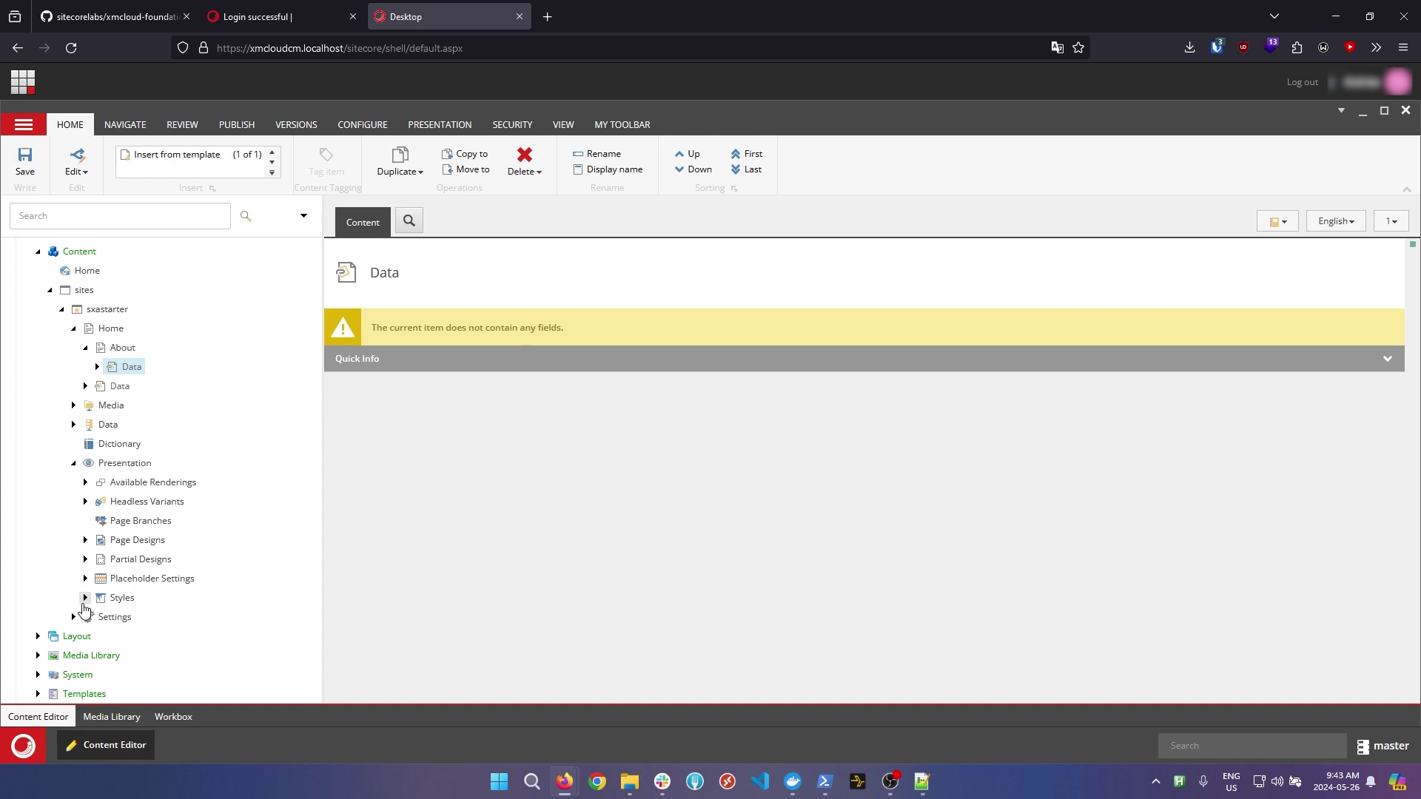
{"action": "left_click", "coordinate": [74, 462]}
{"action": "left_click", "coordinate": [74, 509]}
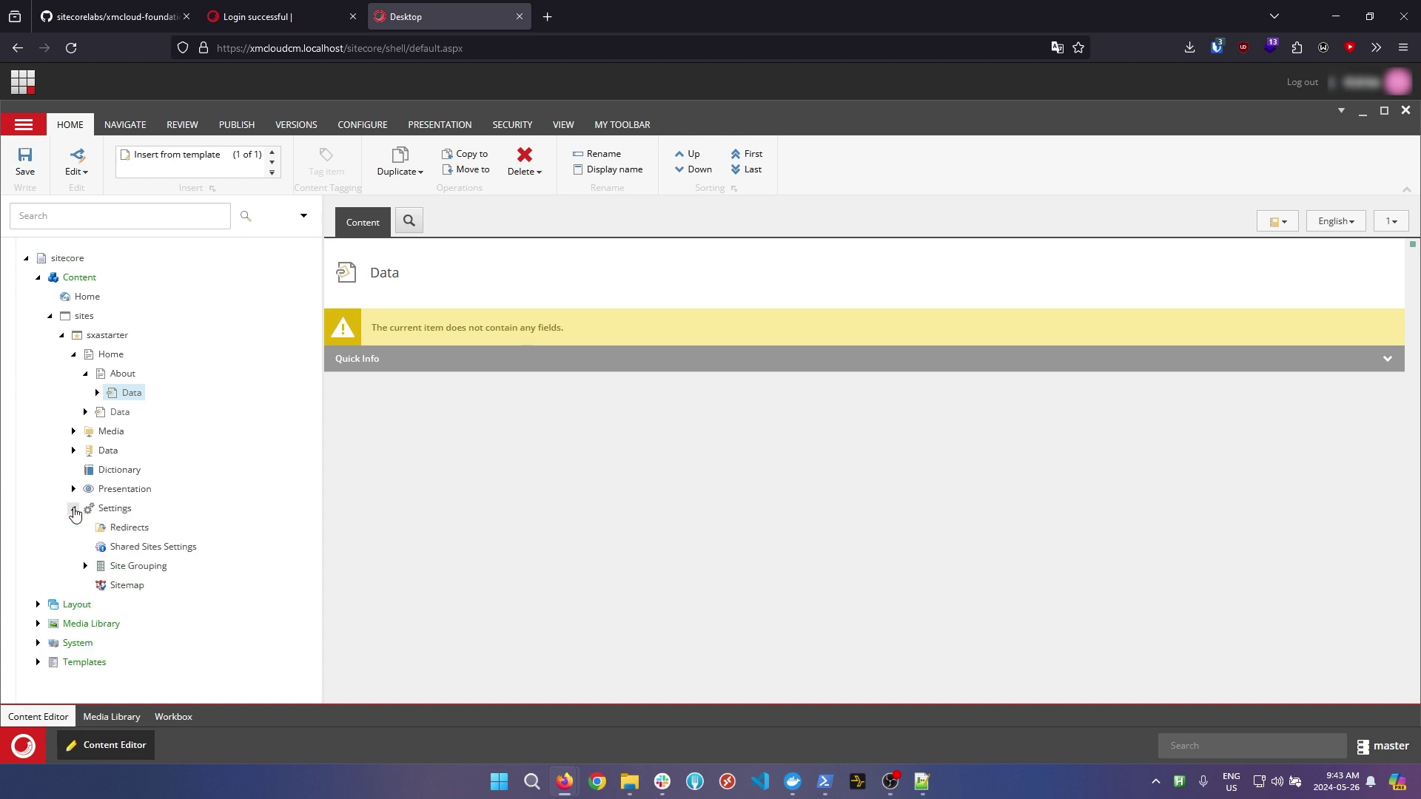